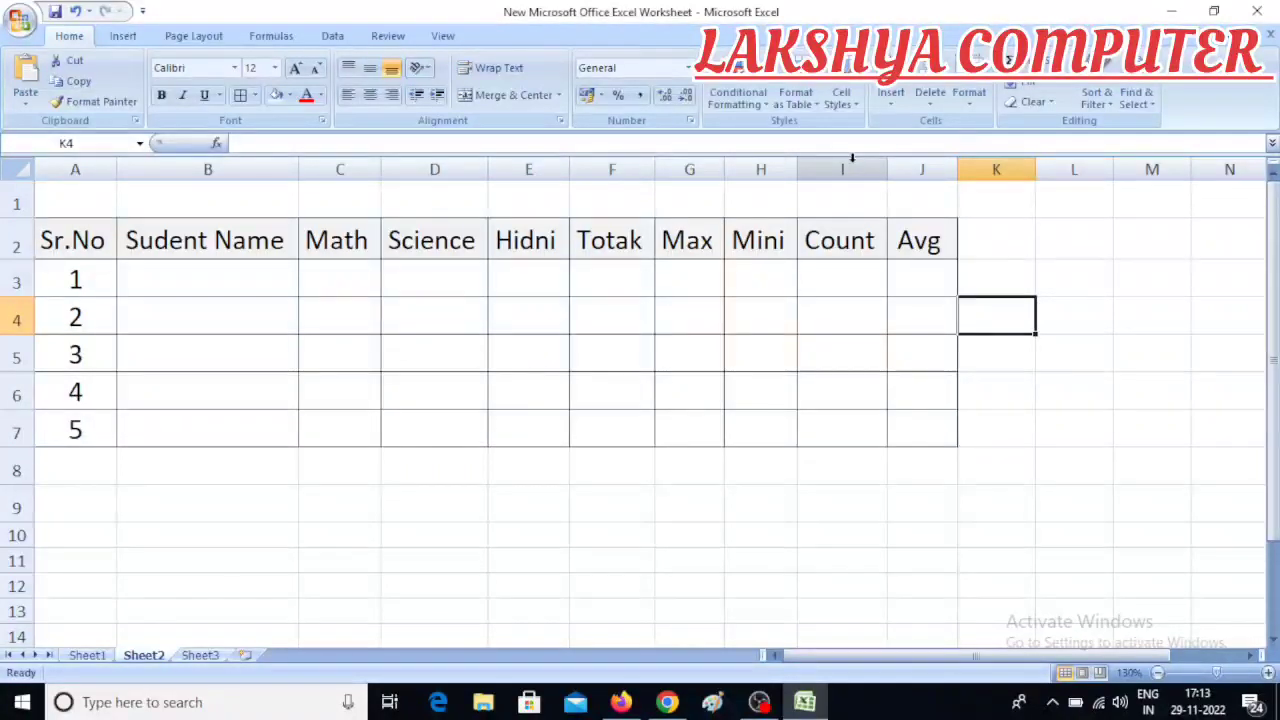
Step: Fill the student name cells B3 to B7 with the letters a, b, c, d and e
click(222, 267)
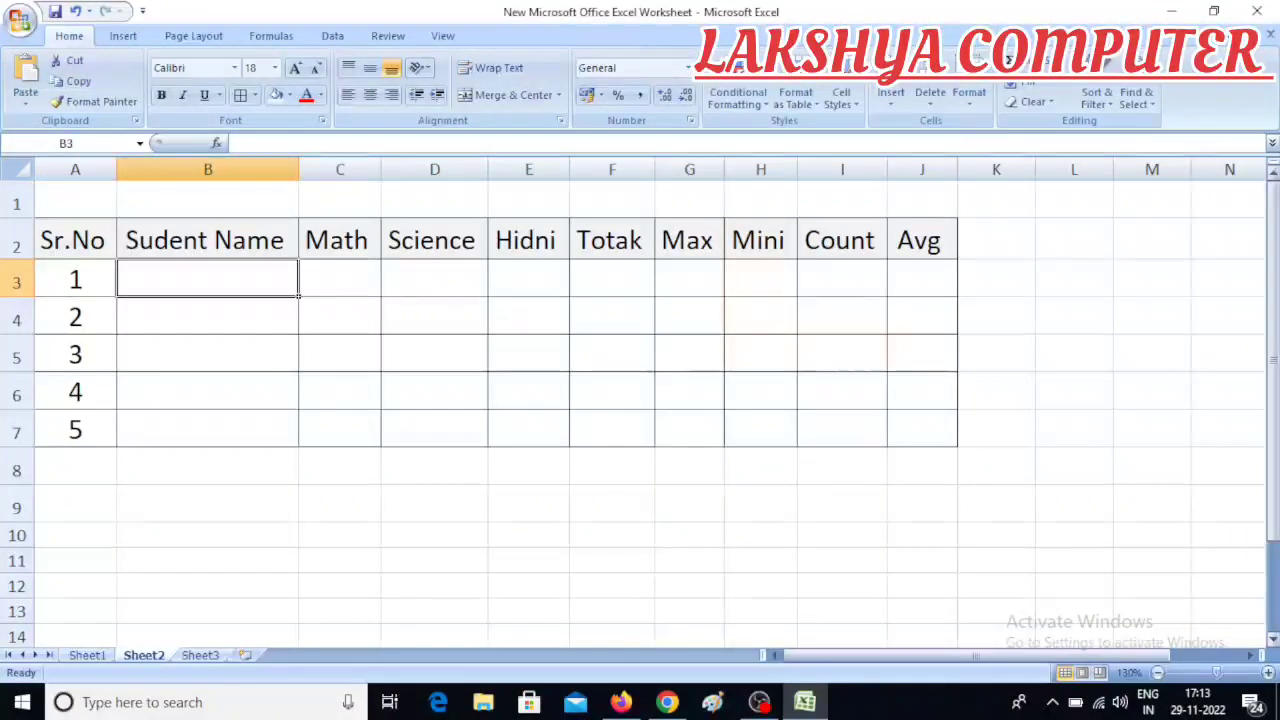
text(a)
click(163, 309)
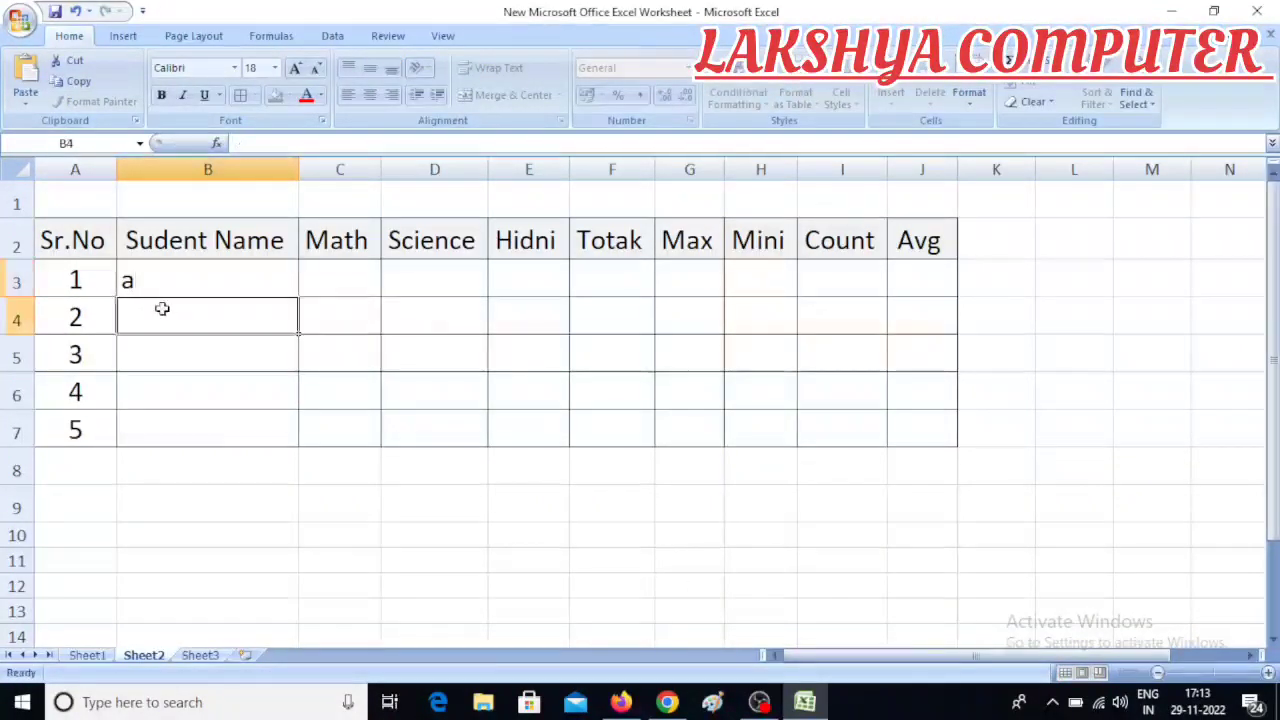
text(b)
click(169, 353)
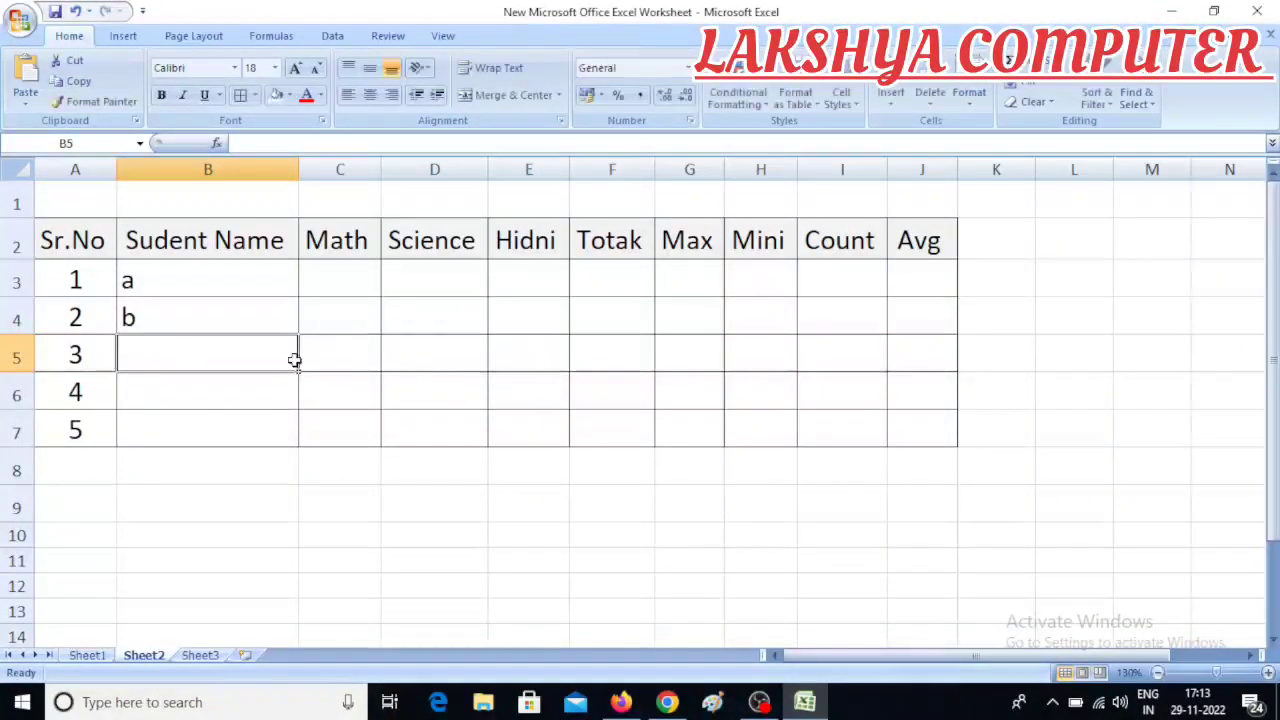
text(c)
click(179, 396)
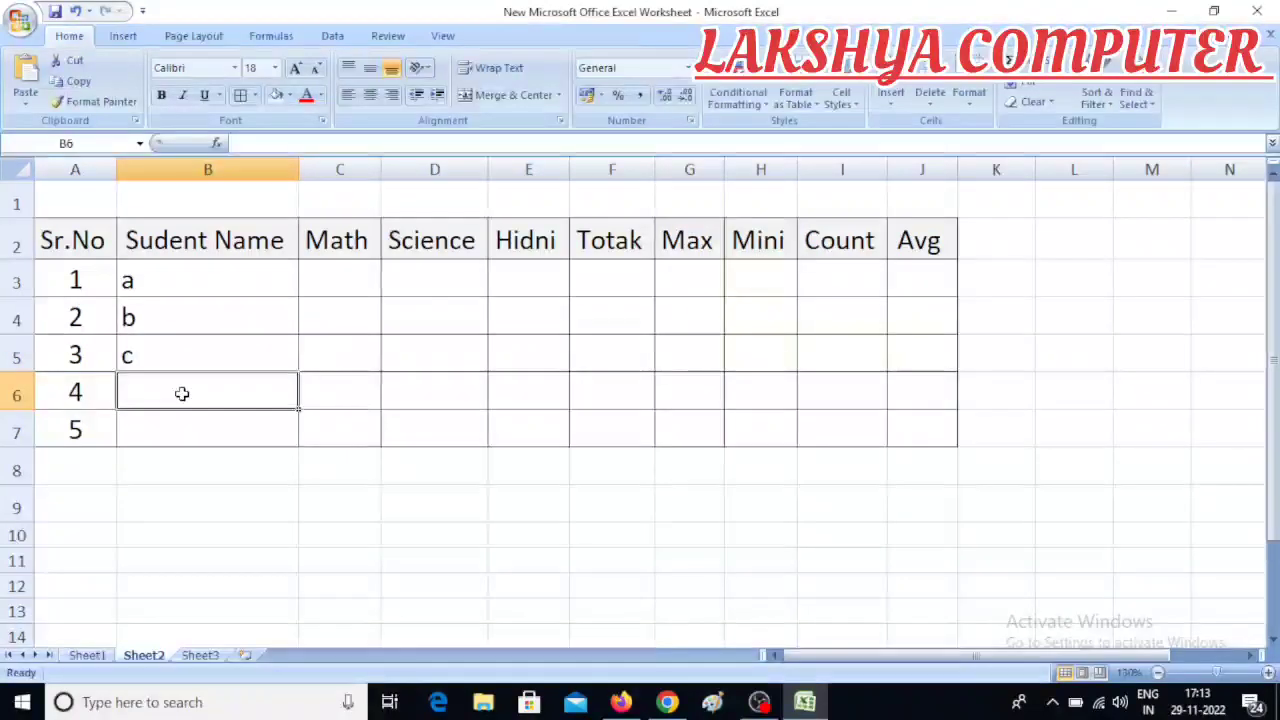
text(d)
click(166, 429)
text(e)
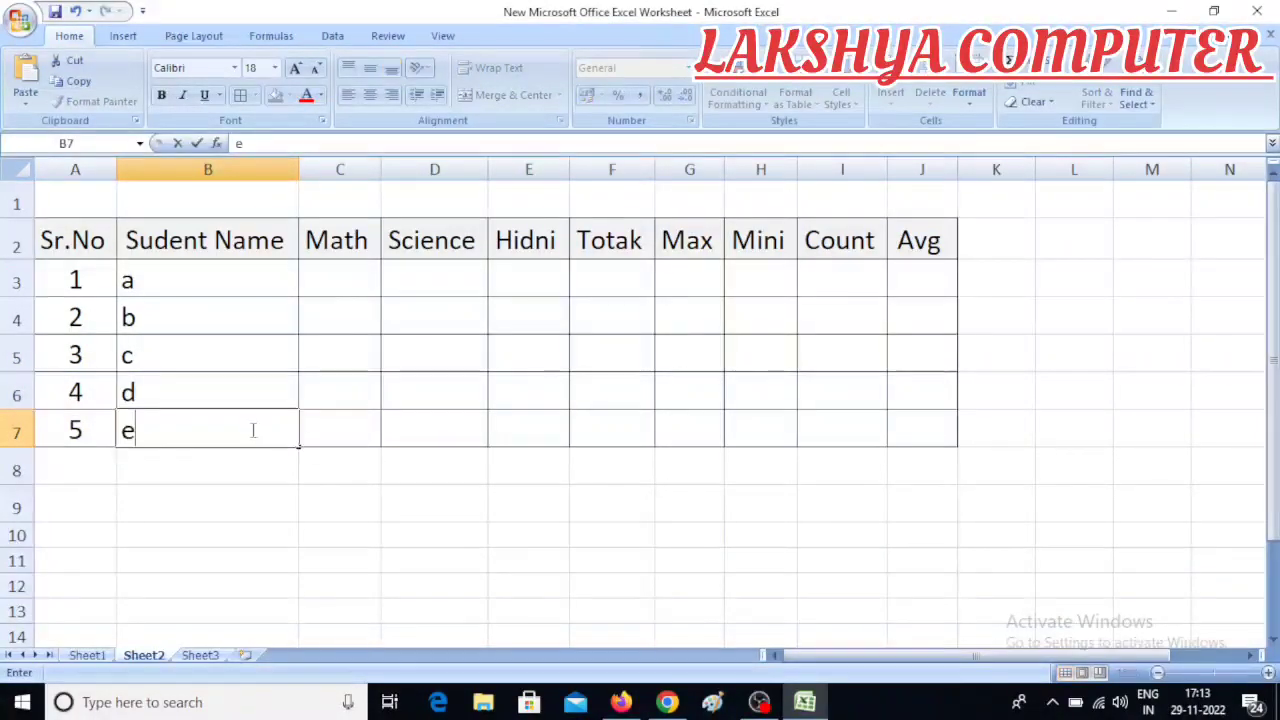
click(286, 500)
click(352, 275)
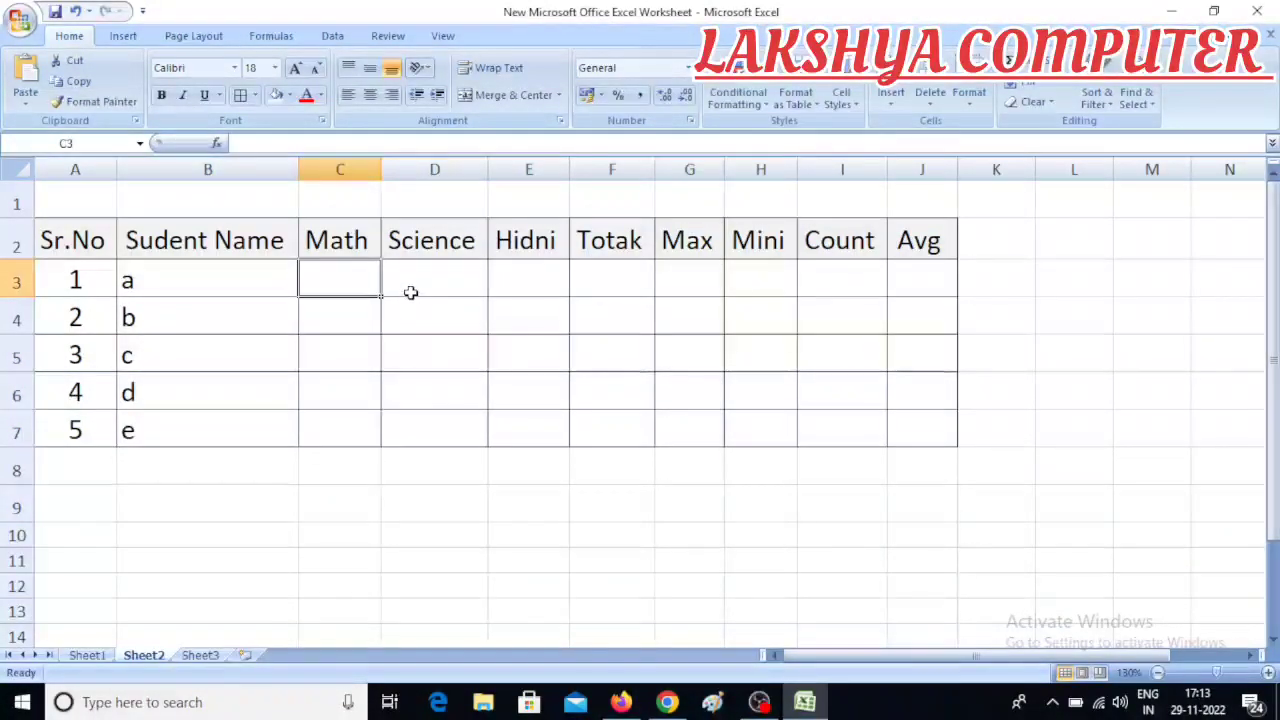
click(325, 233)
drag(325, 233, 508, 237)
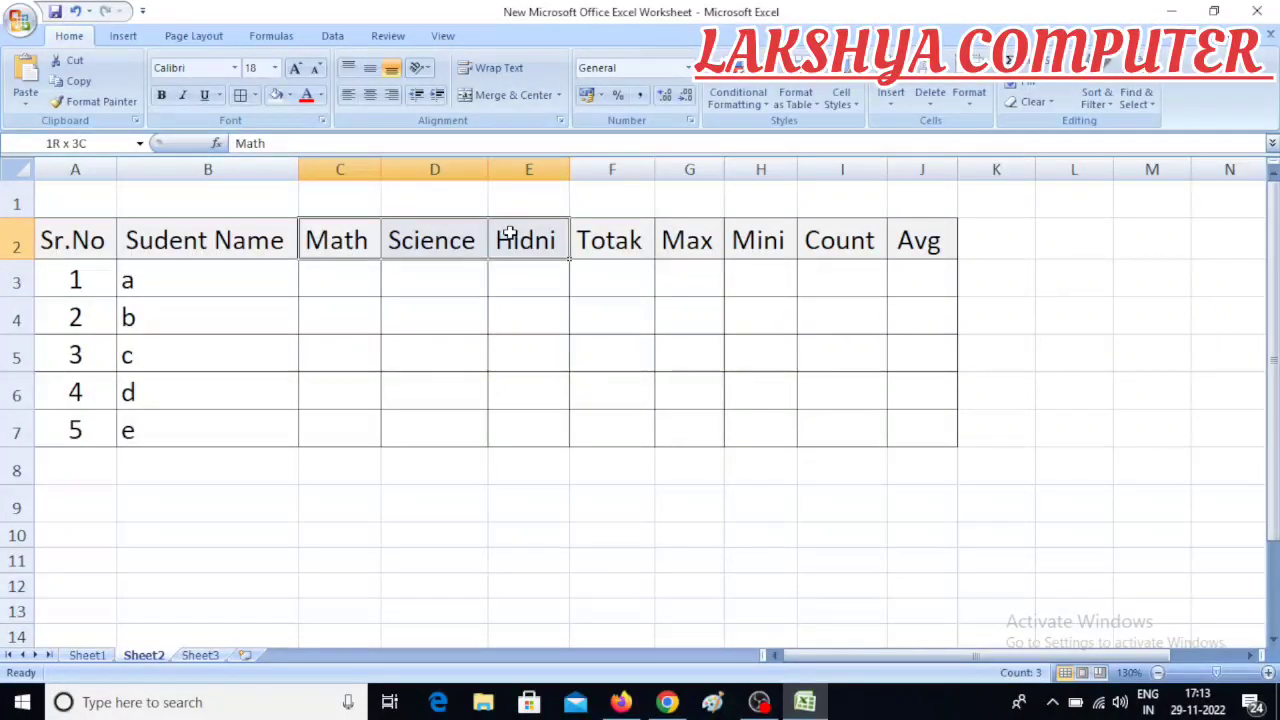
click(531, 432)
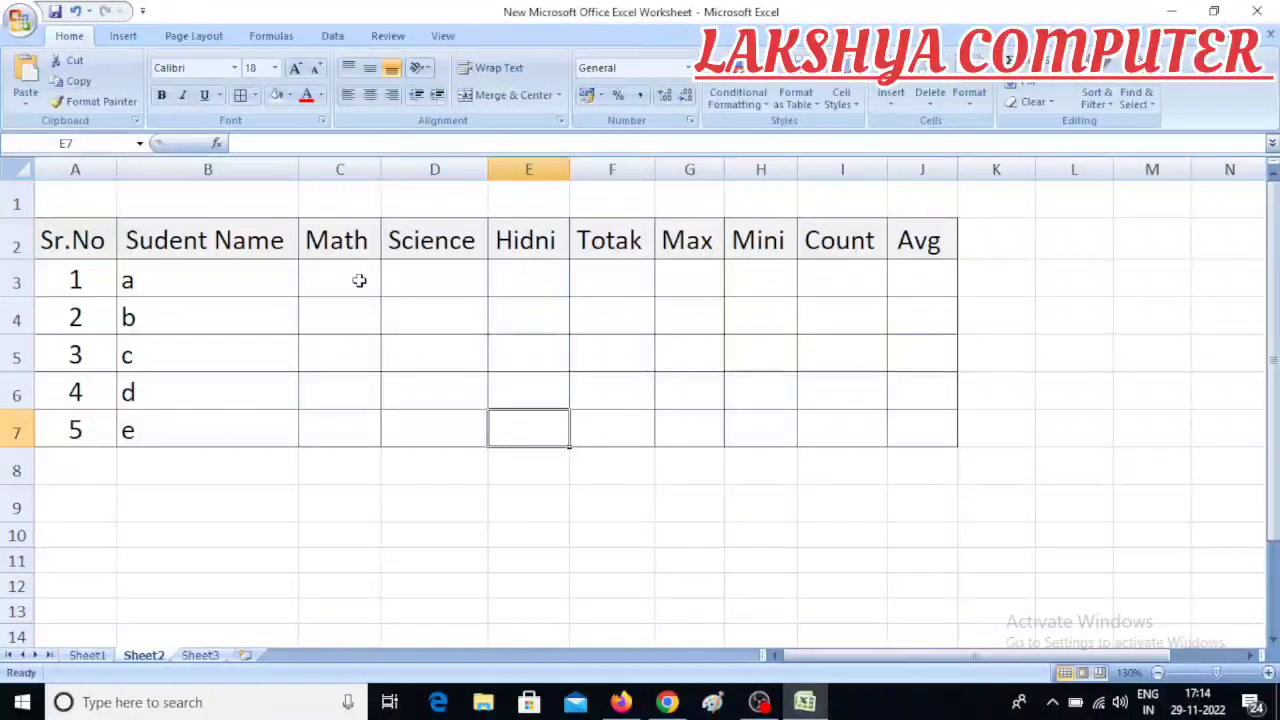
drag(359, 280, 491, 426)
click(463, 531)
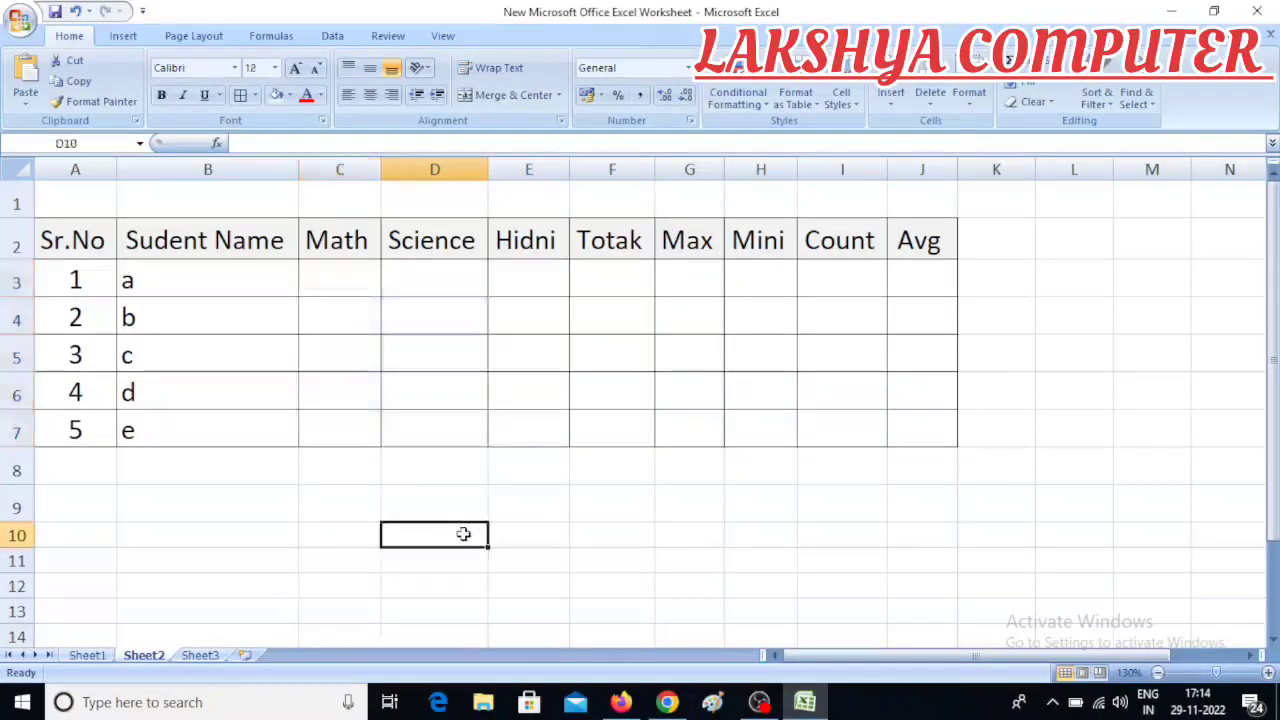
Step: Enter the formula =RANDBETWEEN(20,90) in C3 for the first student's Math mark
click(325, 270)
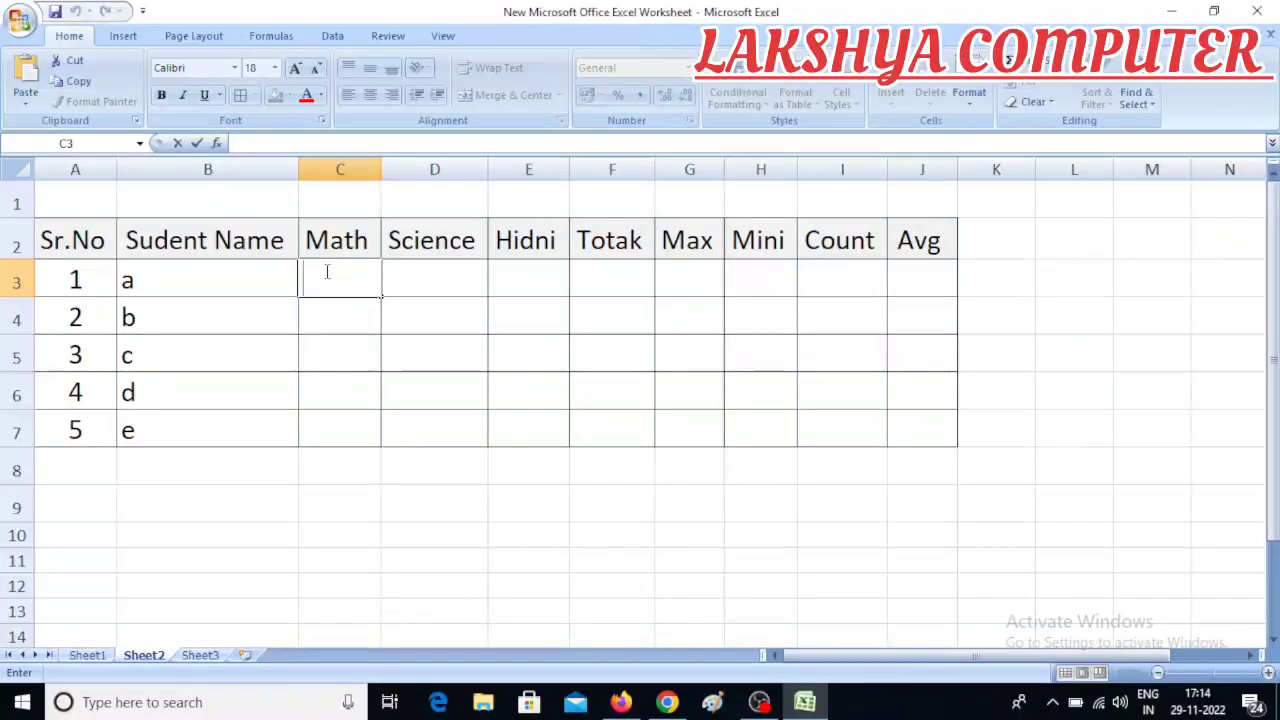
text(=)
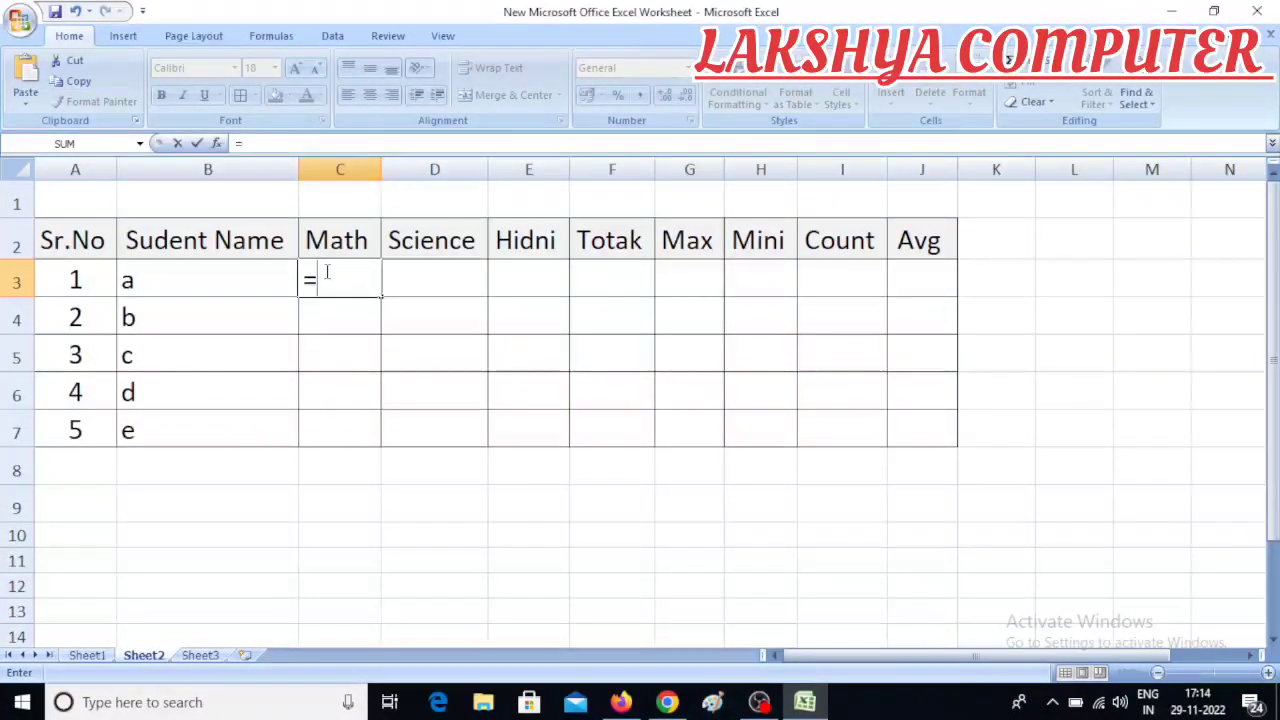
text(rean)
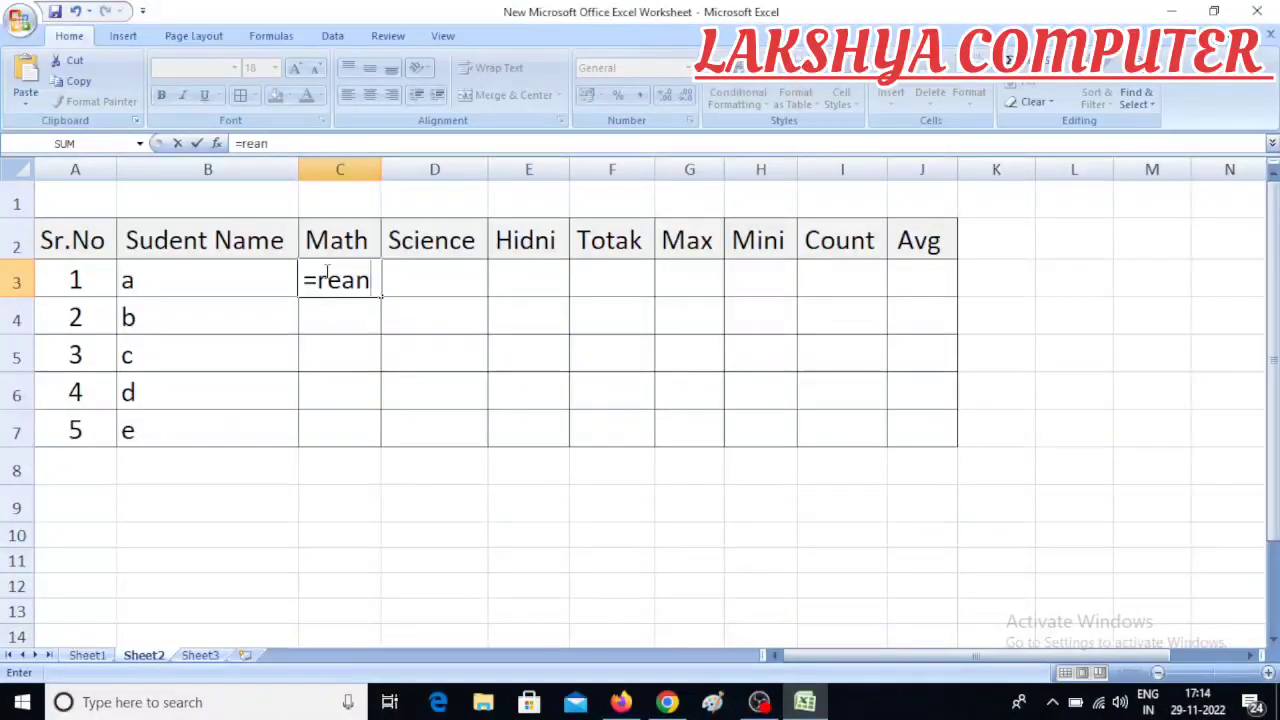
key(BackSpace)
key(BackSpace)
key(BackSpace)
text(and)
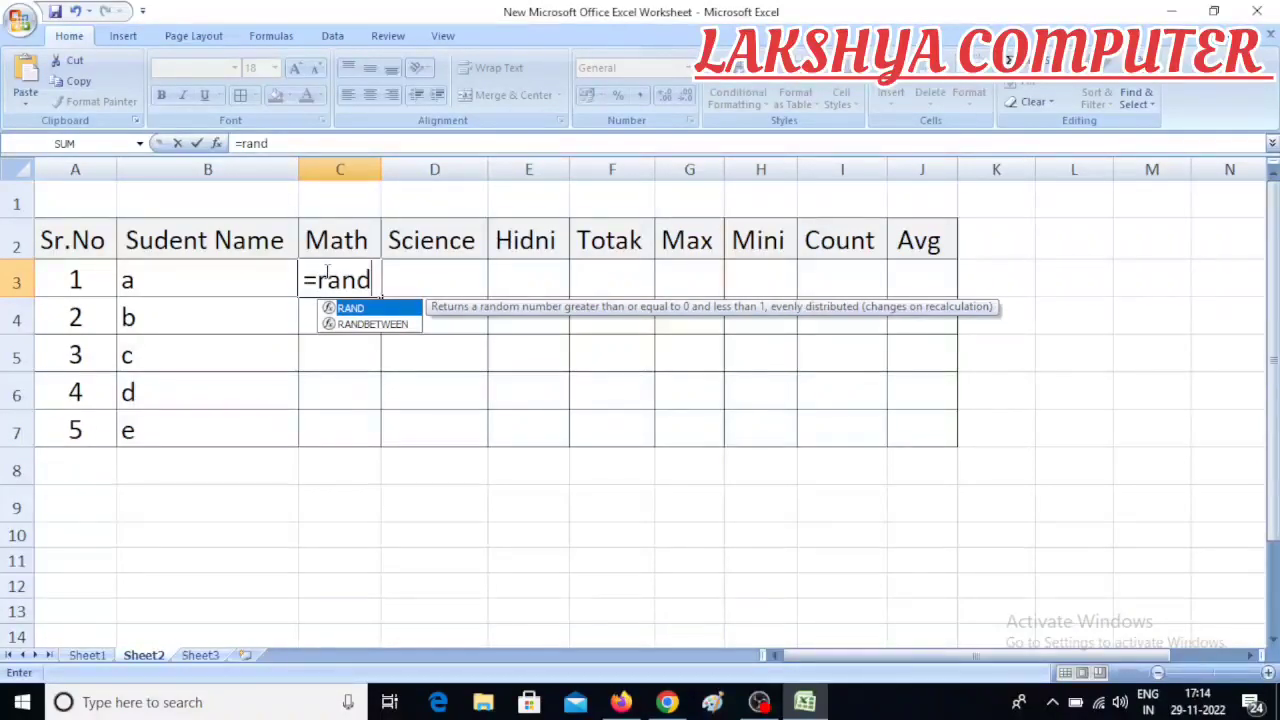
key(Down)
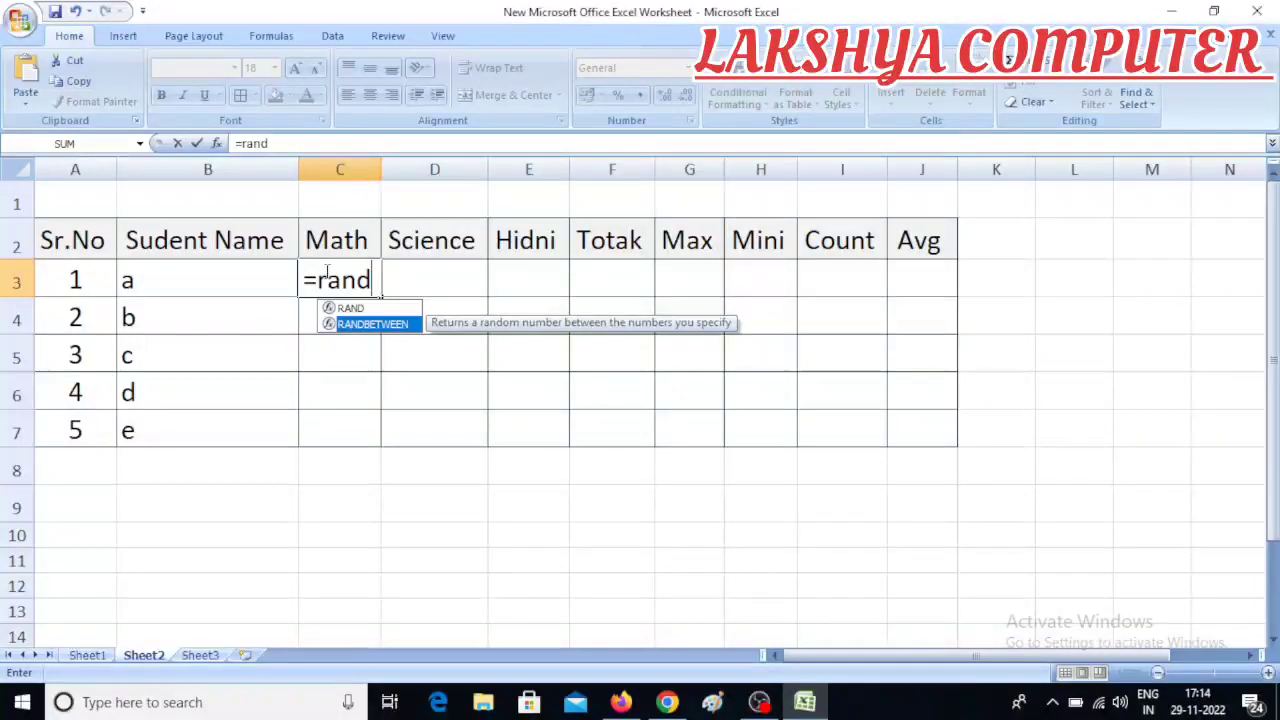
key(Tab)
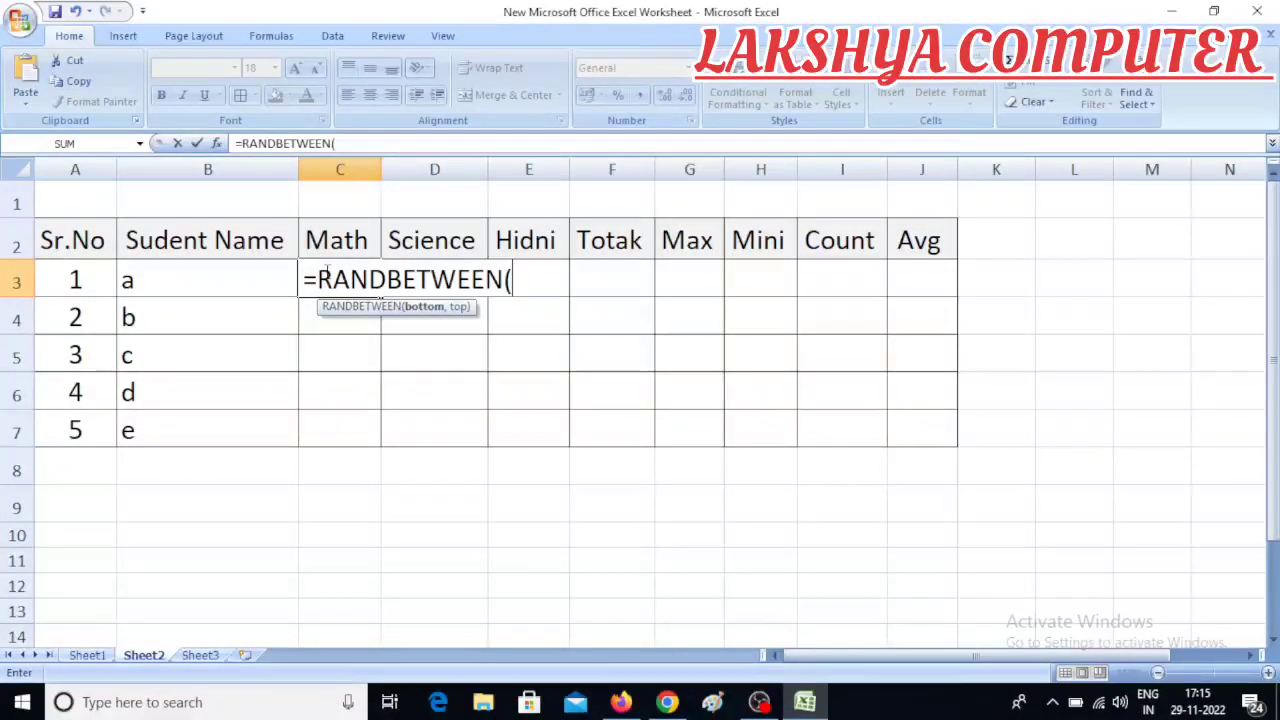
text(20,)
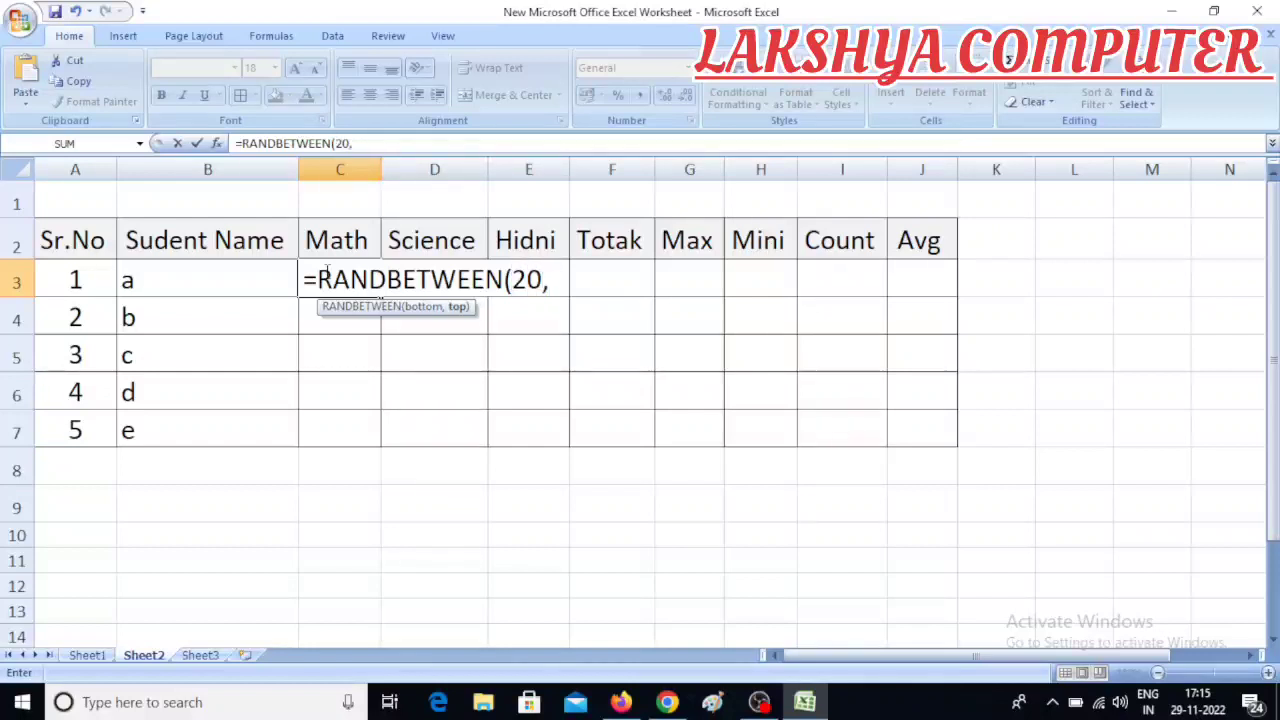
text(90)
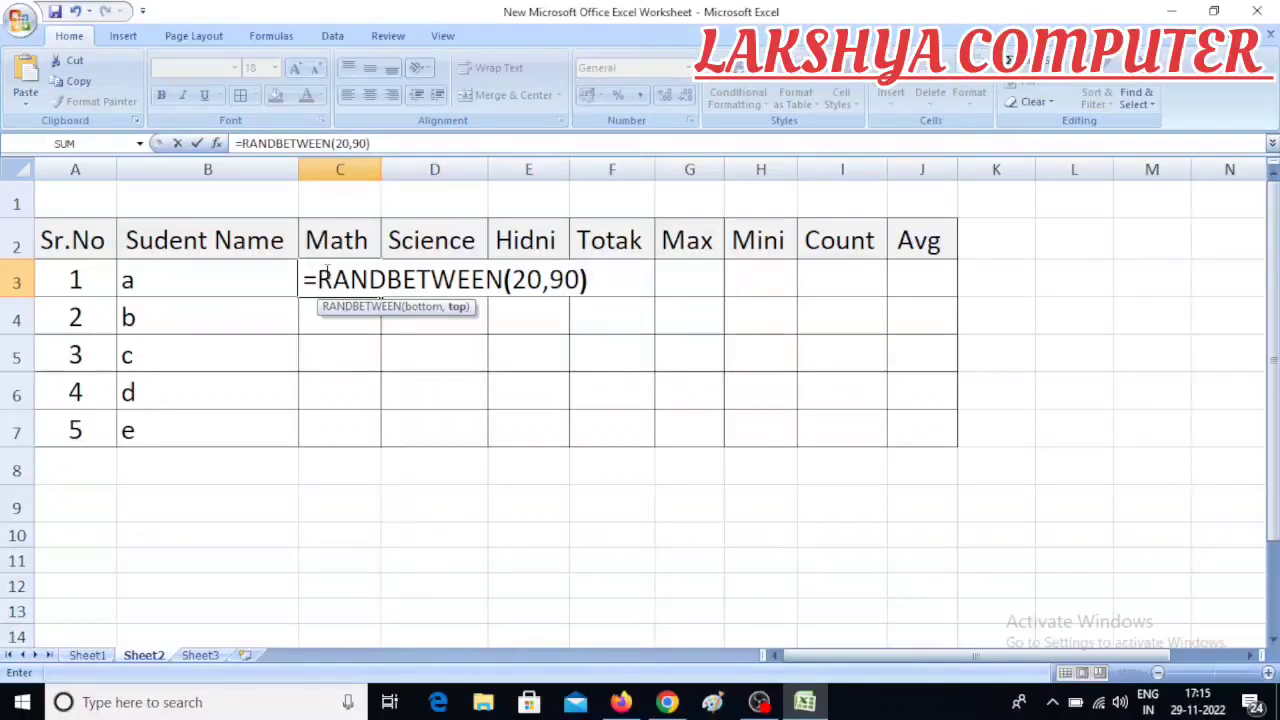
text())
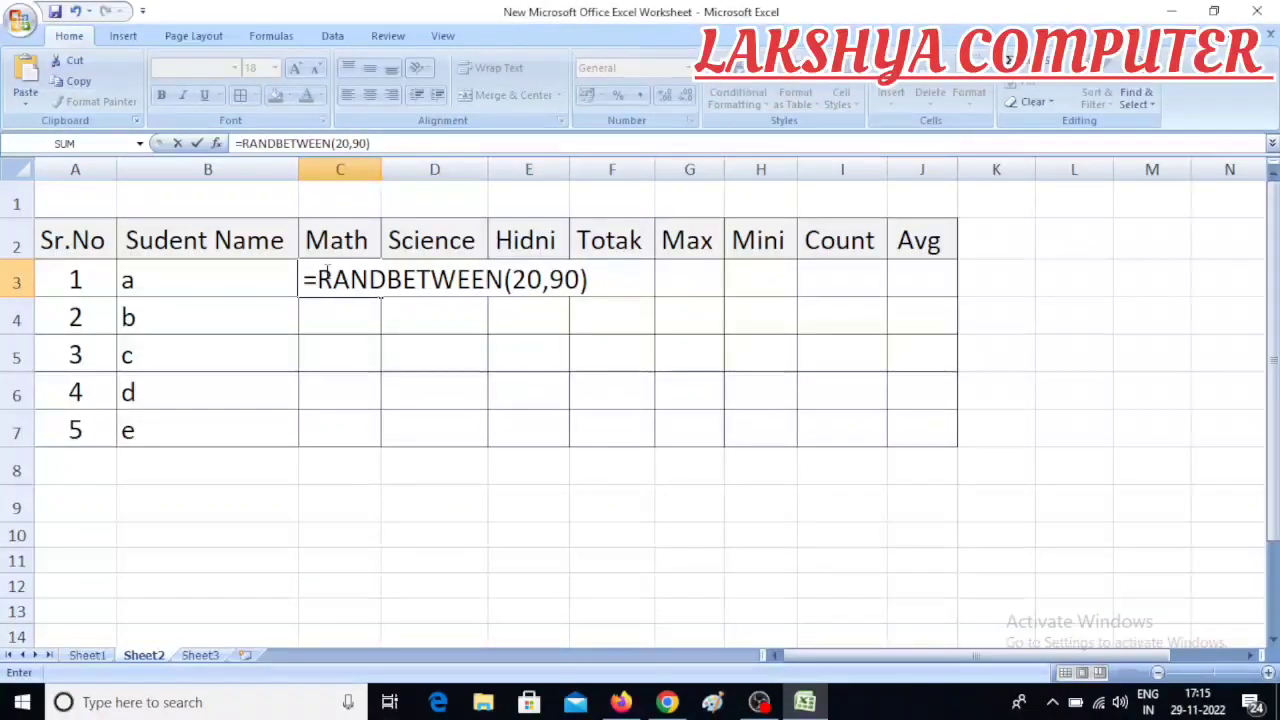
key(Return)
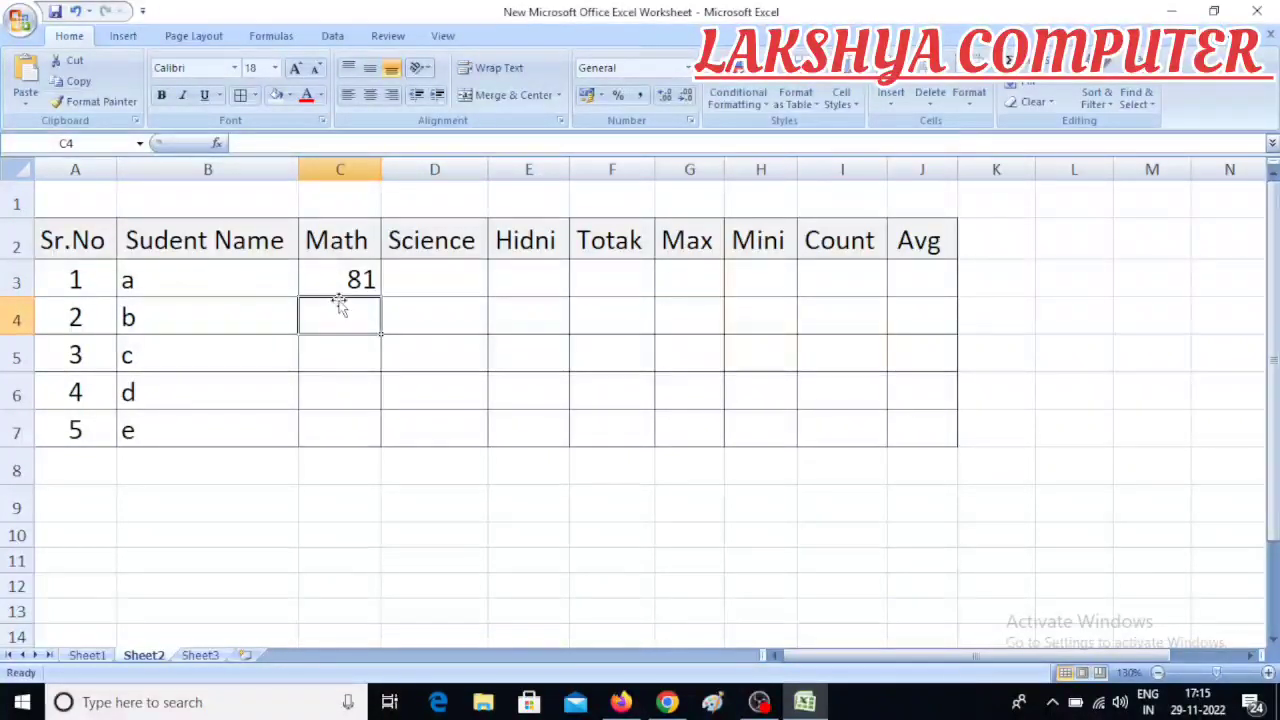
Step: Fill the random-number formula from C3 across and down the marks range C3:E7
drag(361, 279, 524, 428)
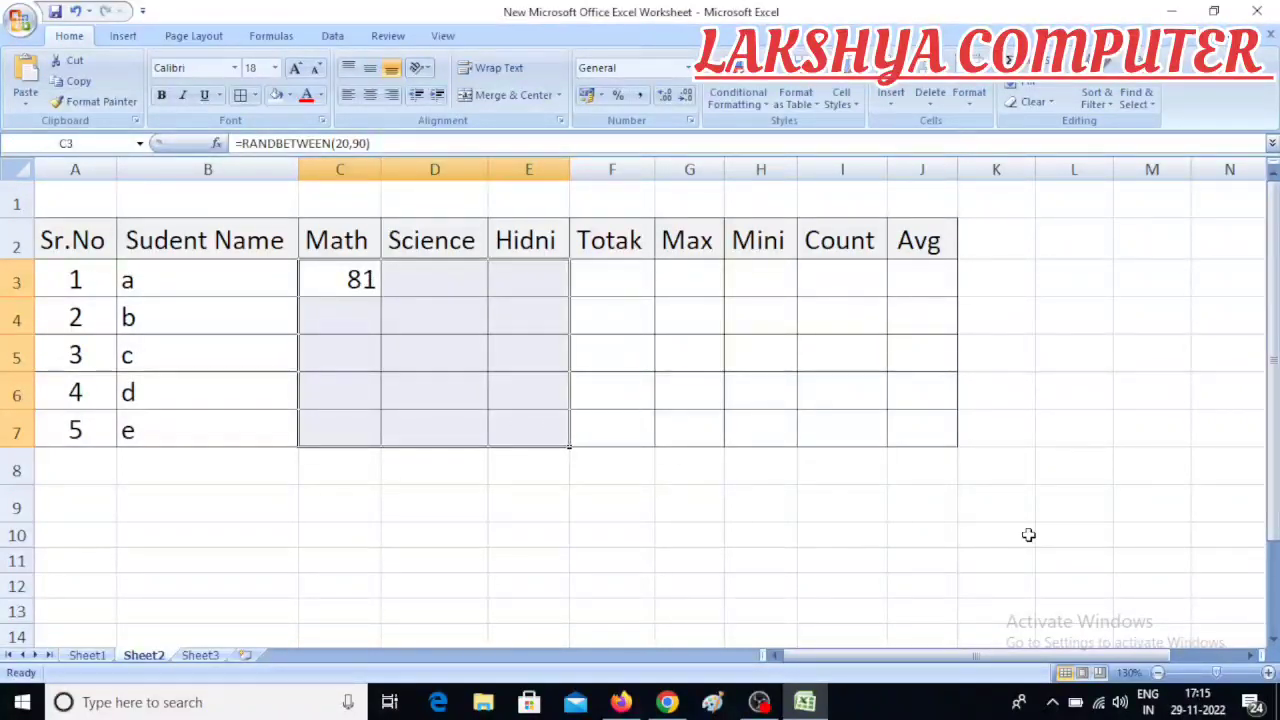
key(ctrl+r)
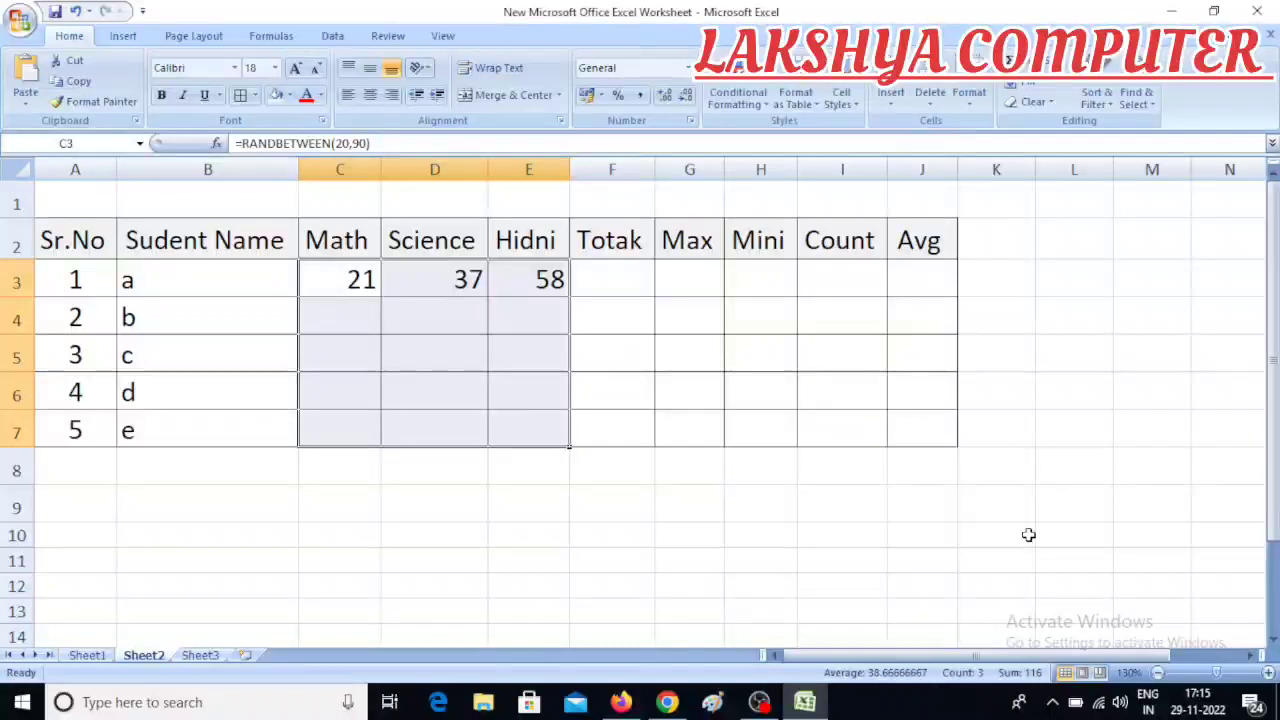
key(ctrl+d)
click(652, 460)
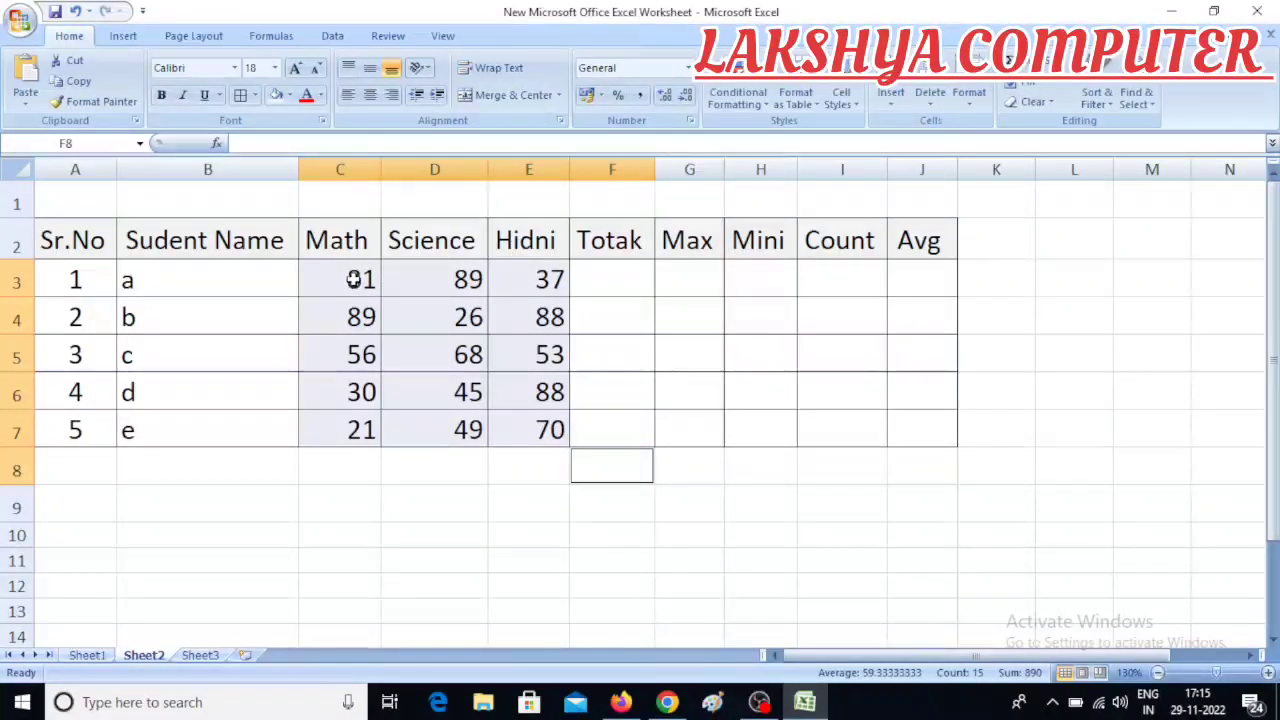
Step: Enter a trial letter h in F3 to trigger recalculation of the random marks, and clear it again
click(591, 280)
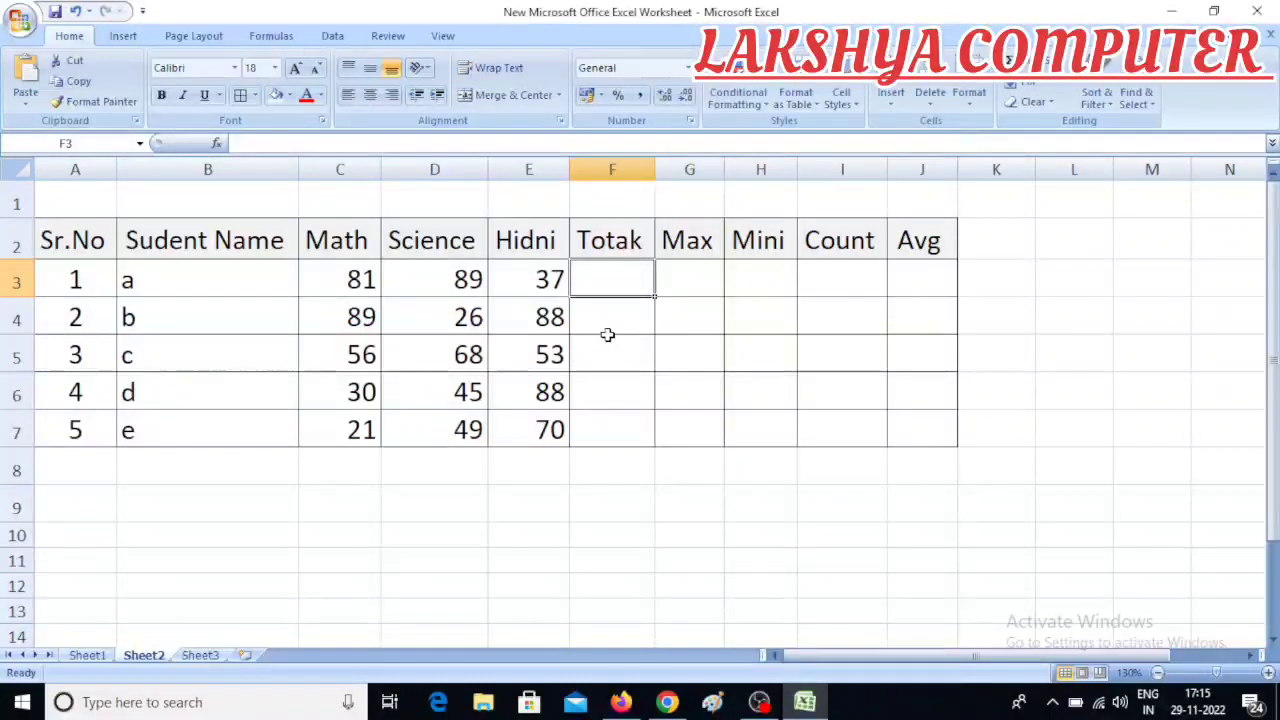
click(608, 310)
click(612, 283)
text(h)
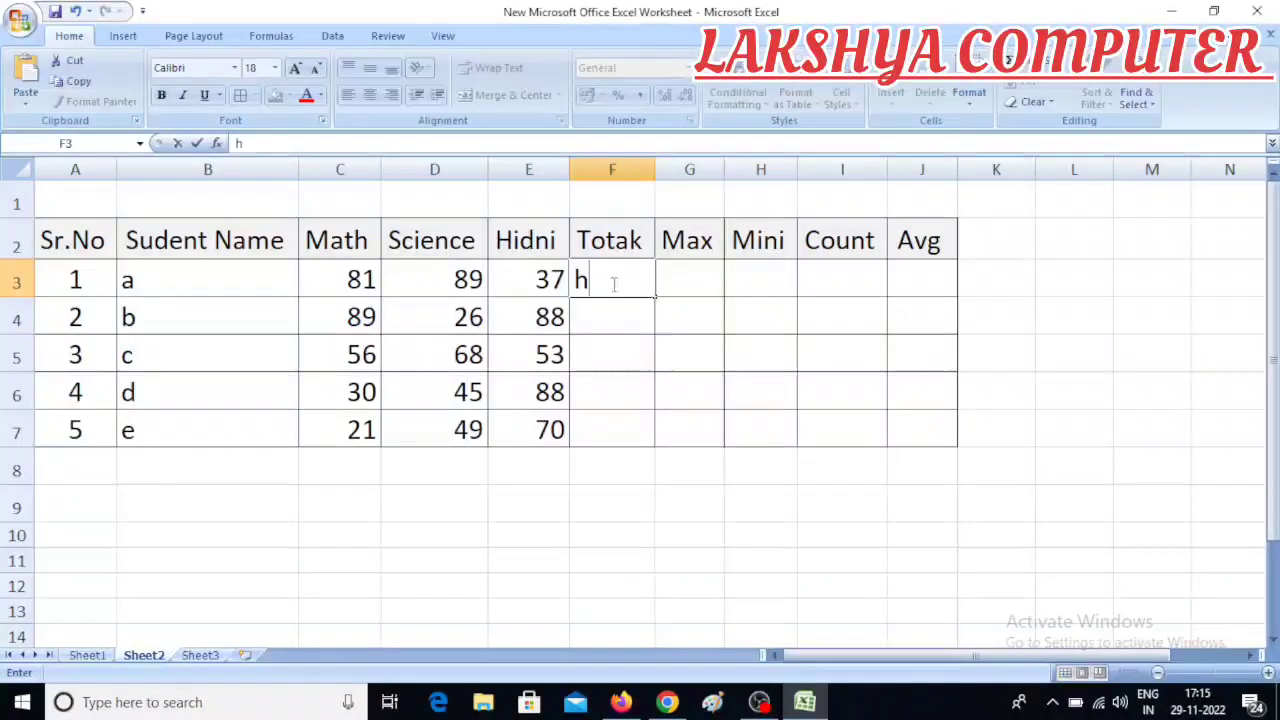
key(Tab)
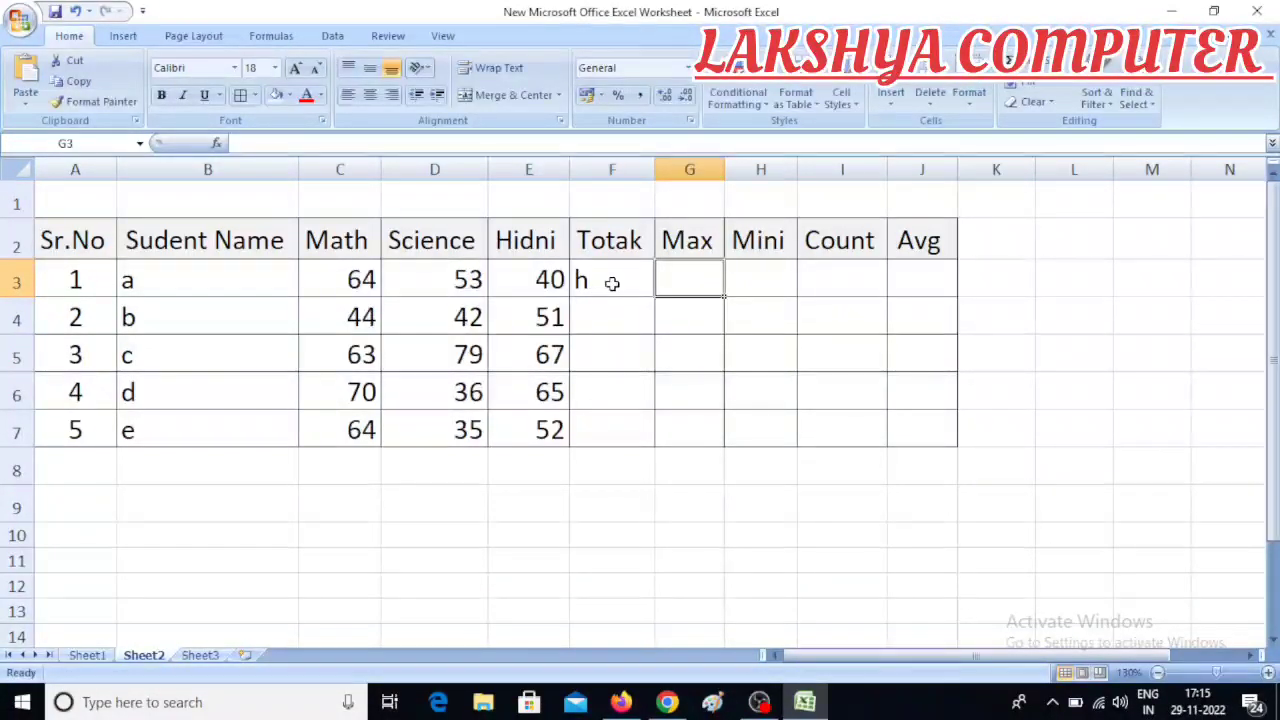
click(612, 283)
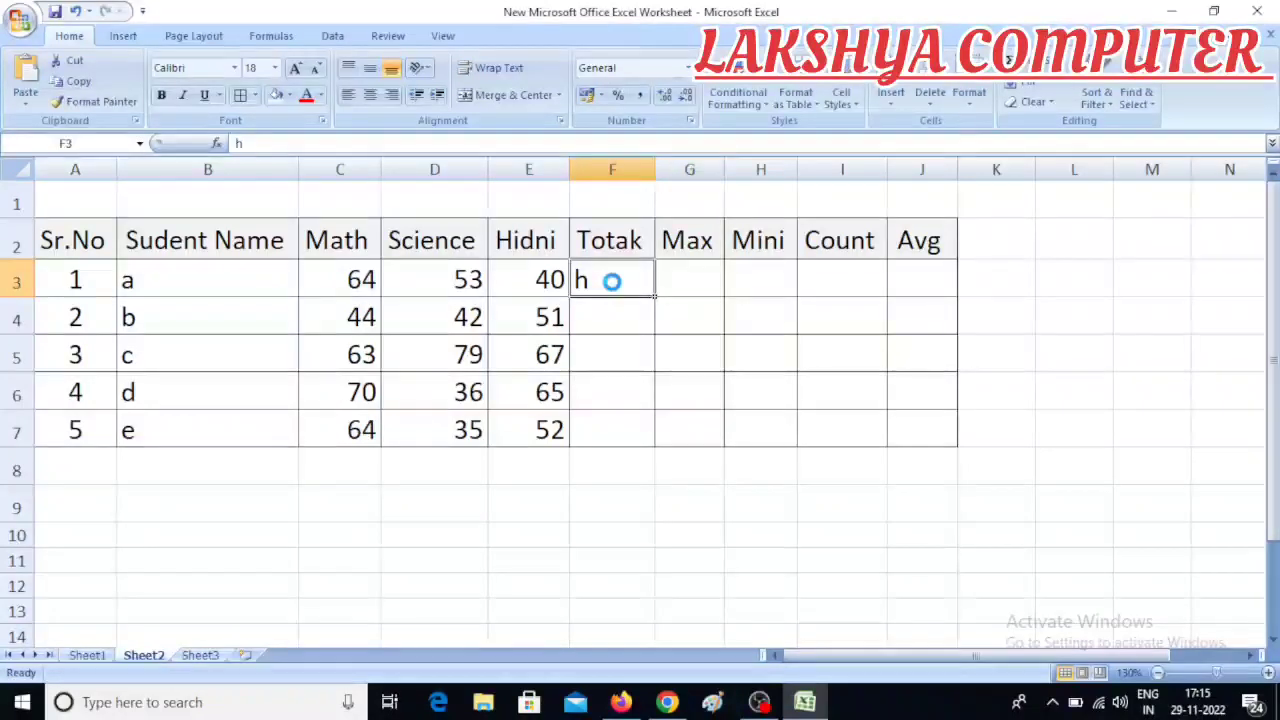
key(Delete)
click(620, 339)
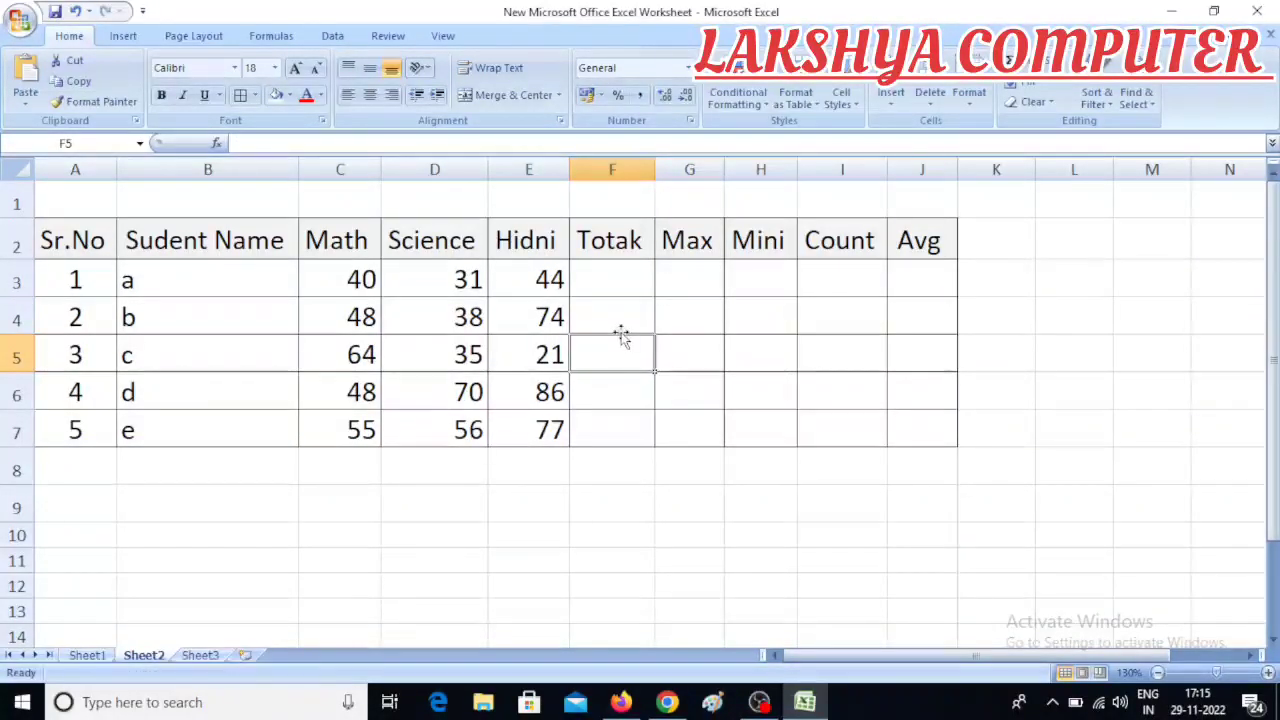
Step: Recalculate the worksheet repeatedly to regenerate the random marks
key(F9)
key(F9)
key(F9)
key(F9)
key(F9)
key(F9)
key(F9)
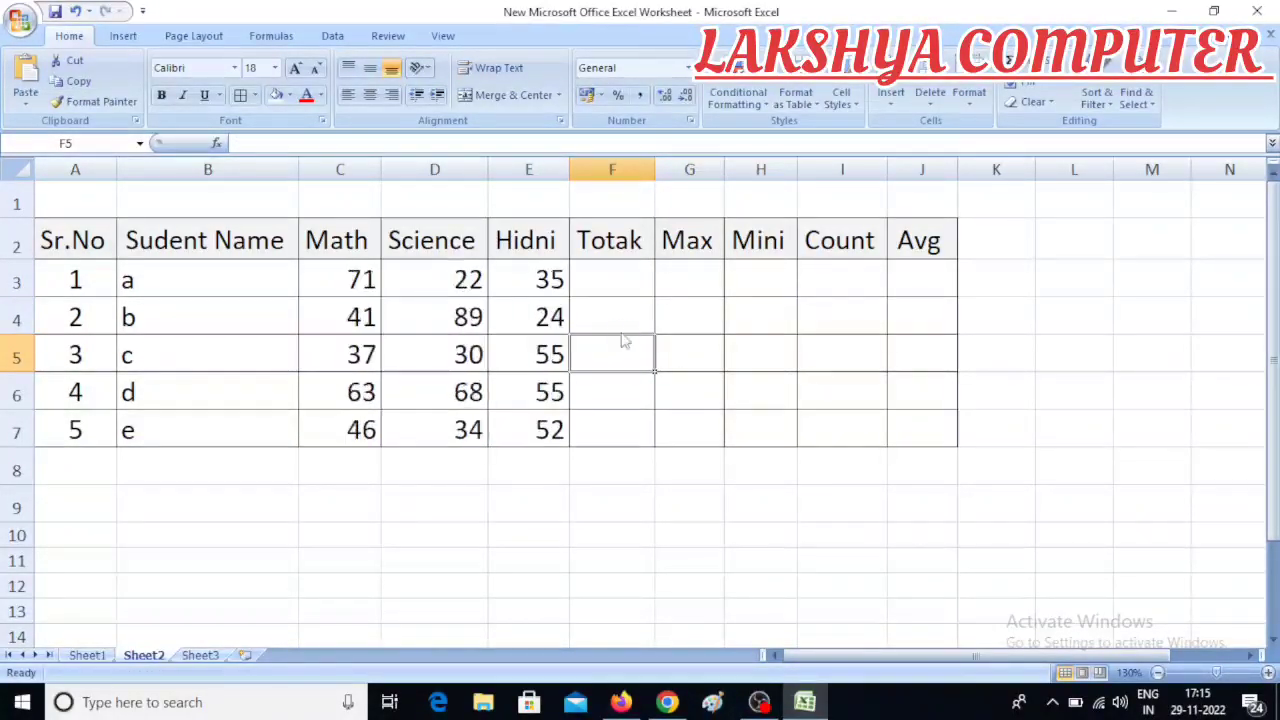
key(F9)
key(F9)
key(F9)
key(F9)
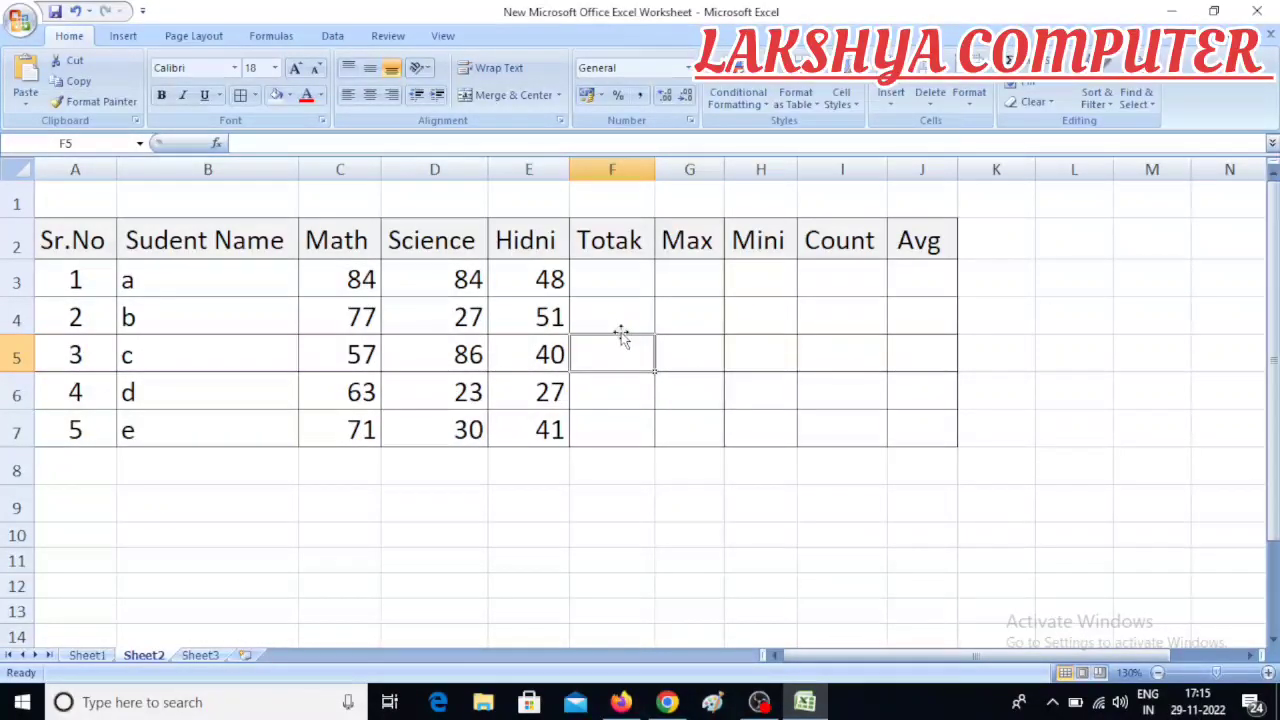
Step: Copy the marks in C3:E7 and paste them over themselves as values only
drag(345, 284, 556, 429)
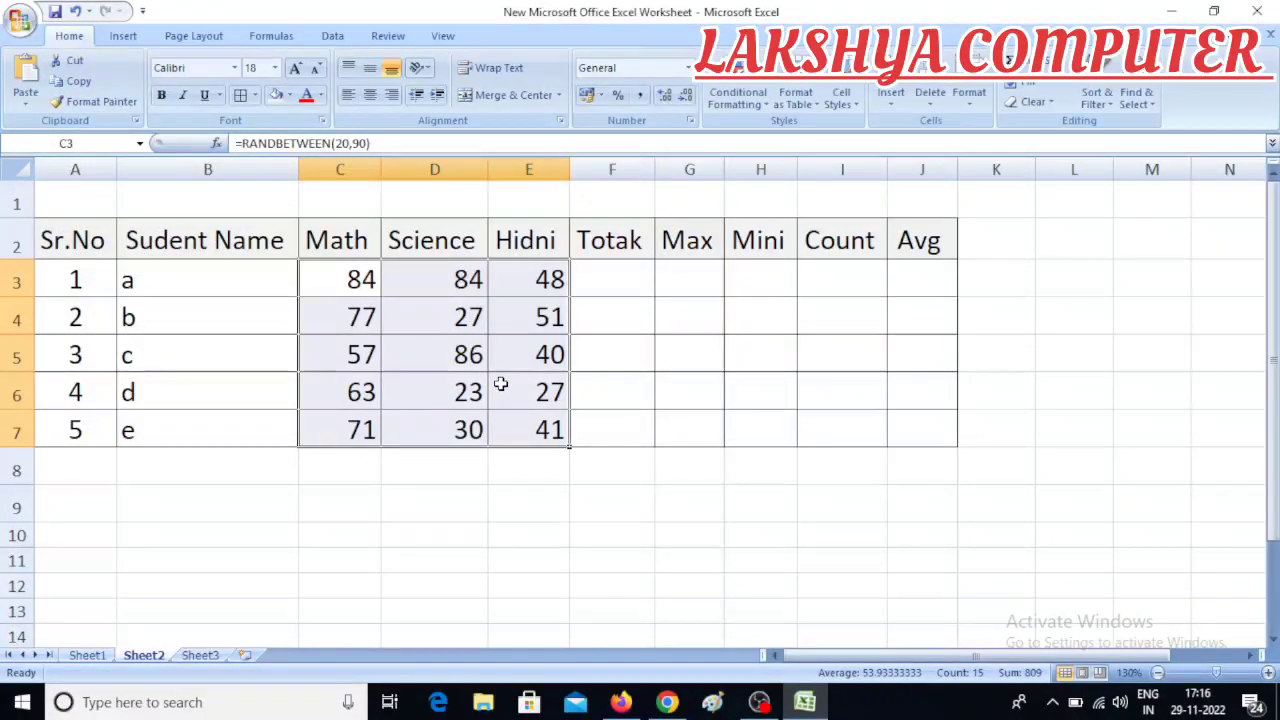
key(ctrl+c)
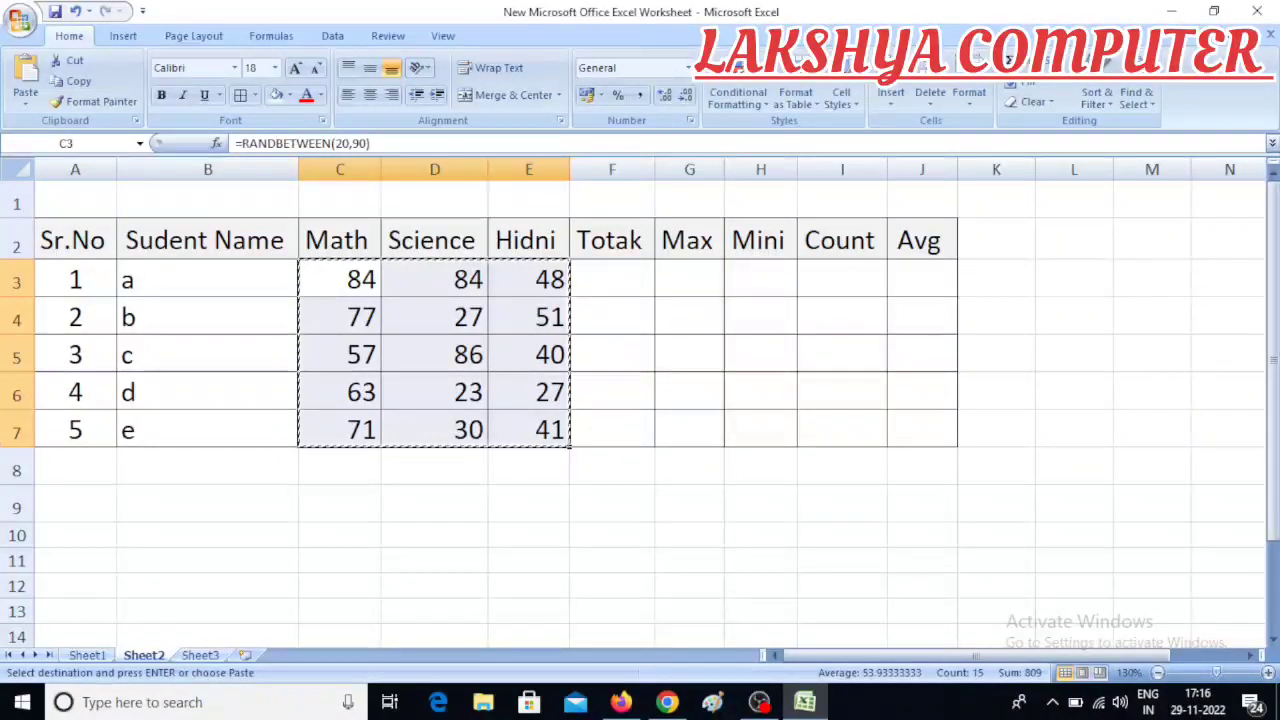
click(28, 103)
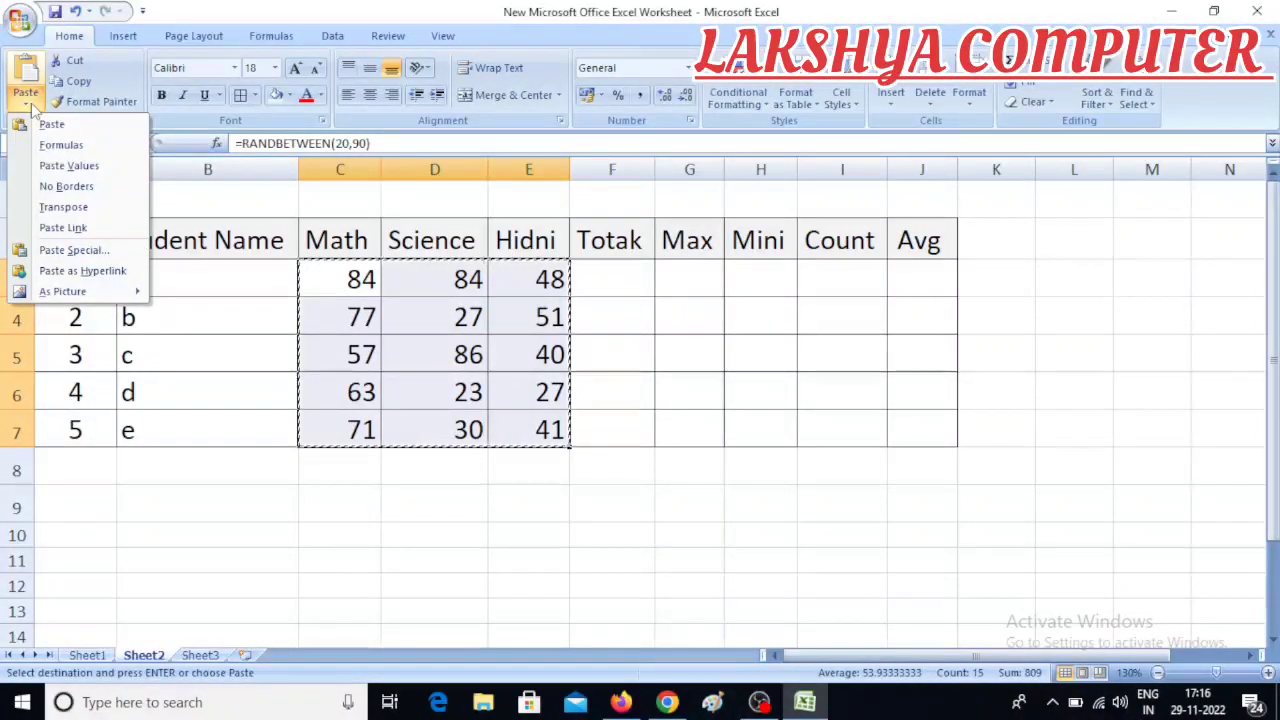
click(92, 166)
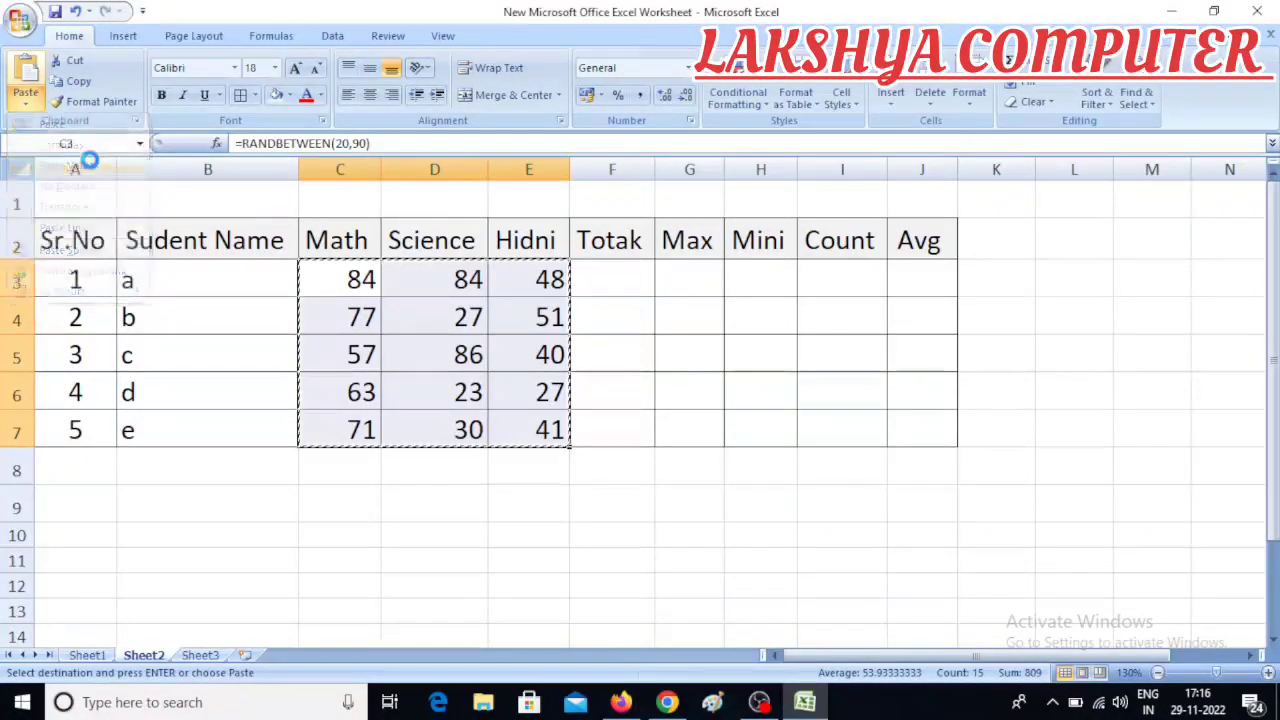
Step: Enter a trial letter k in F4 to check that the pasted marks stay fixed, and clear it again
double_click(606, 310)
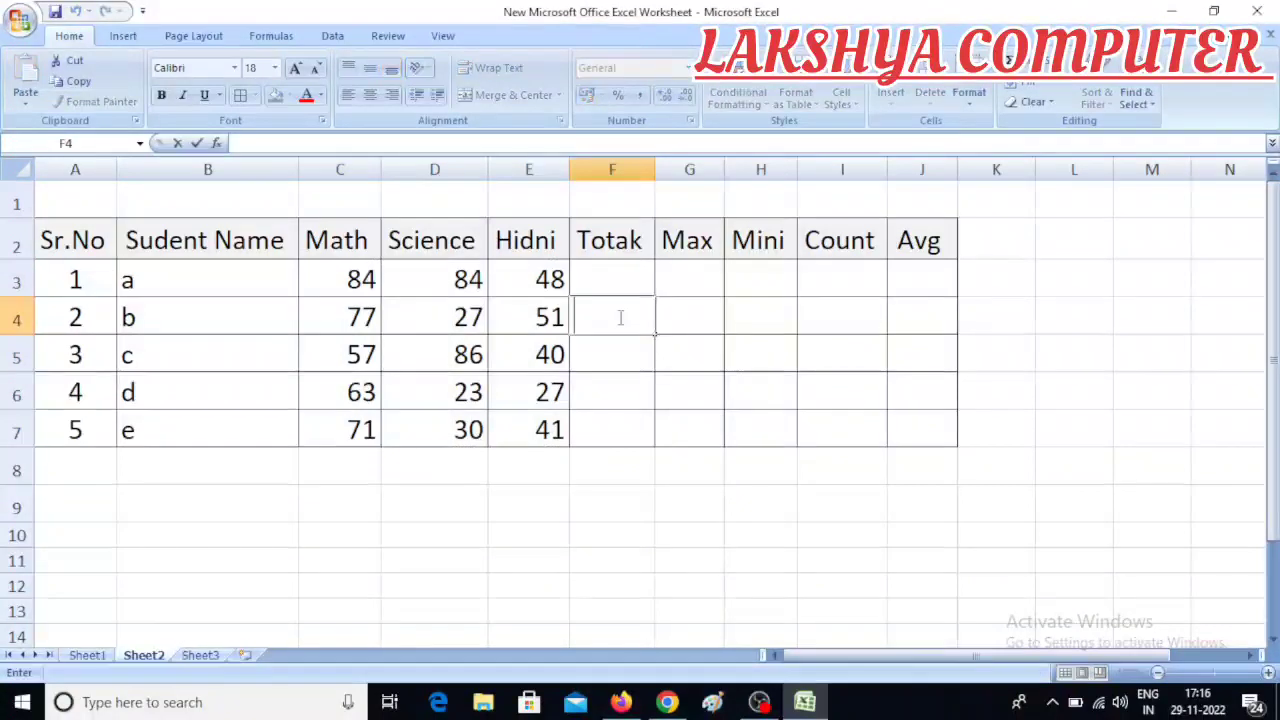
text(k)
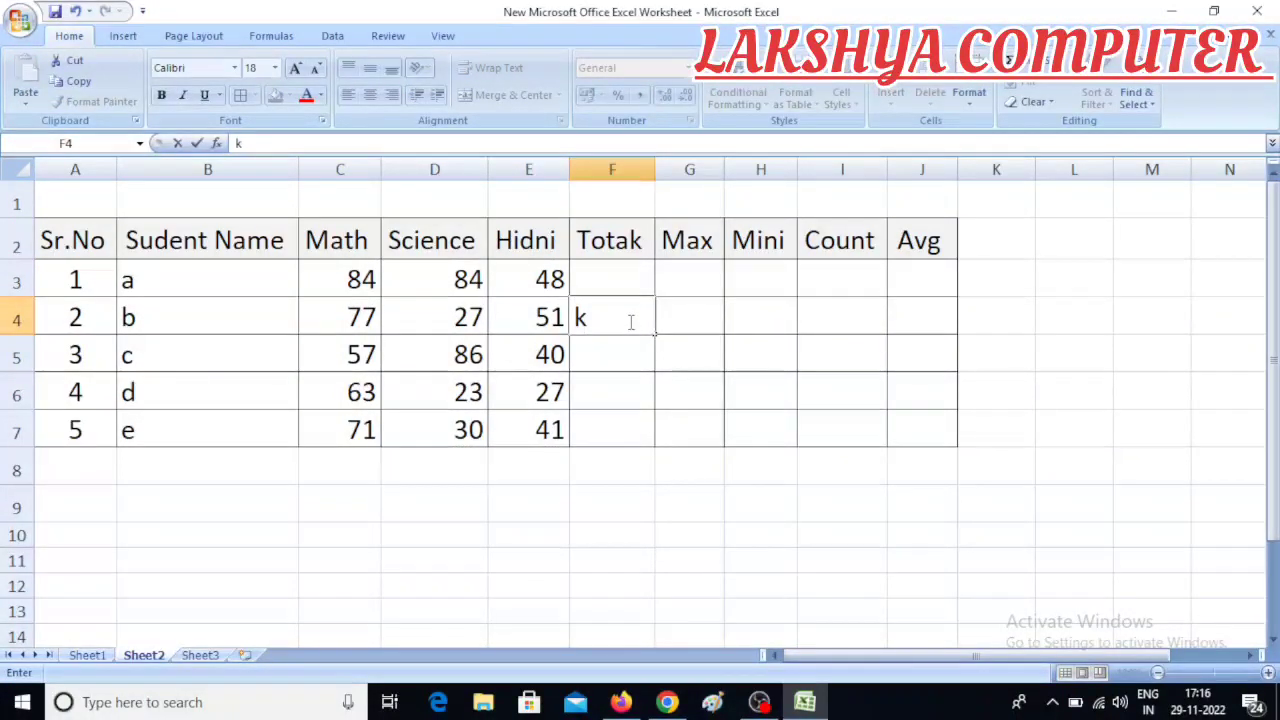
key(Tab)
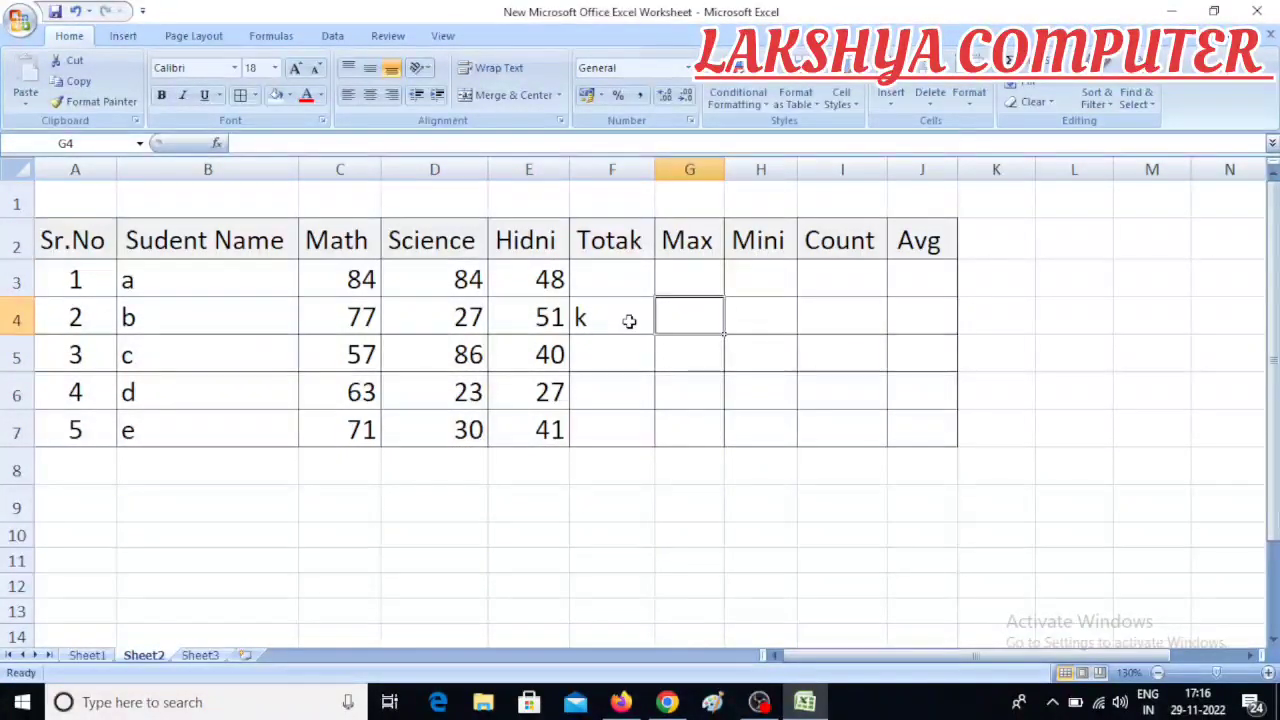
click(629, 320)
key(Delete)
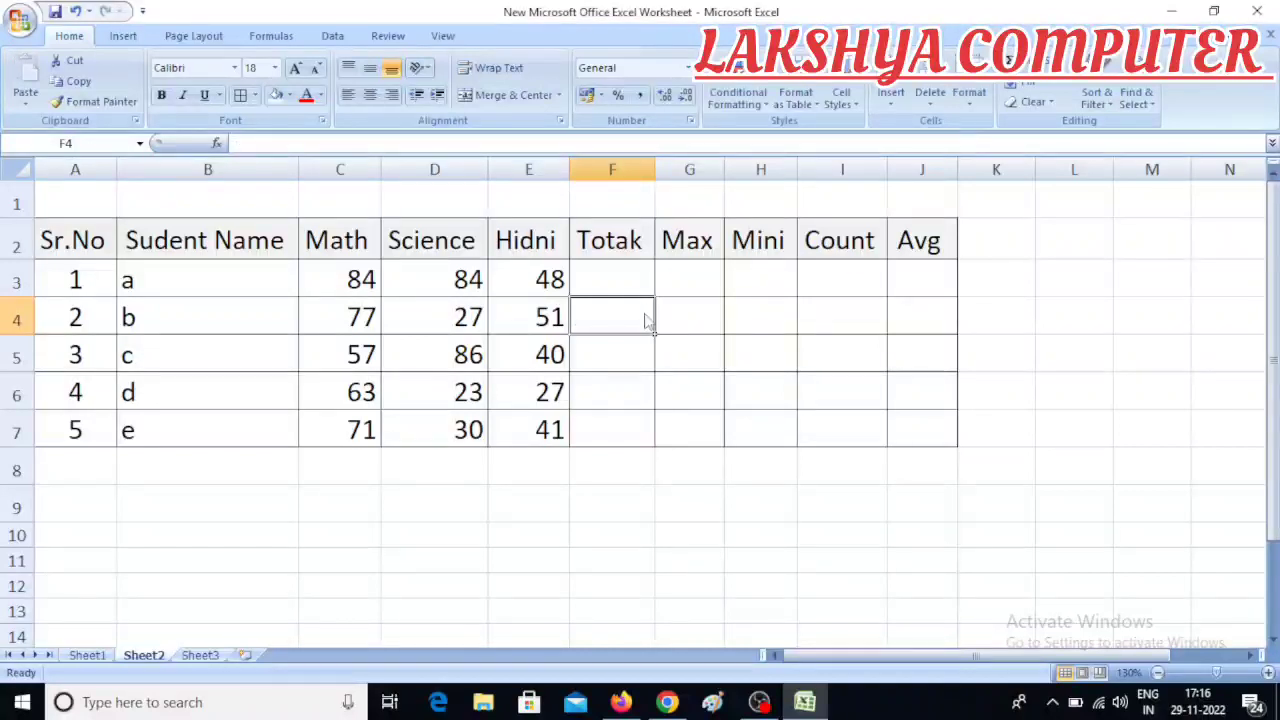
click(631, 388)
click(603, 326)
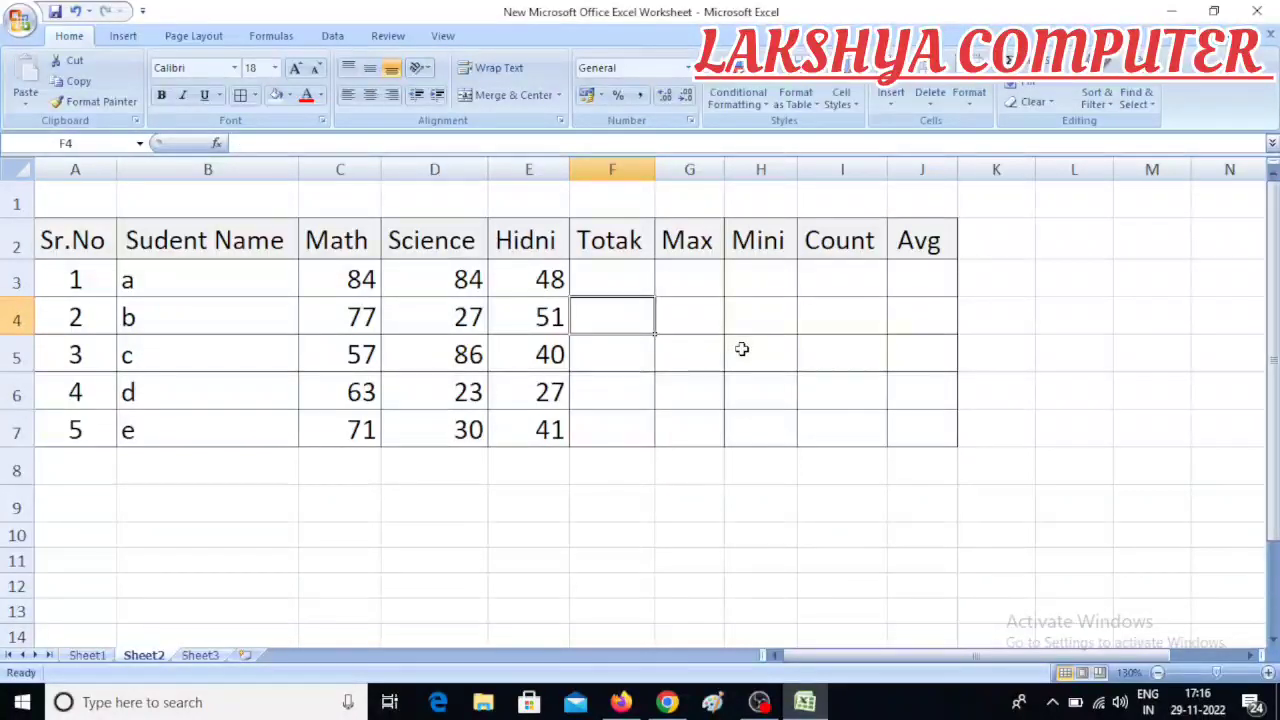
click(608, 440)
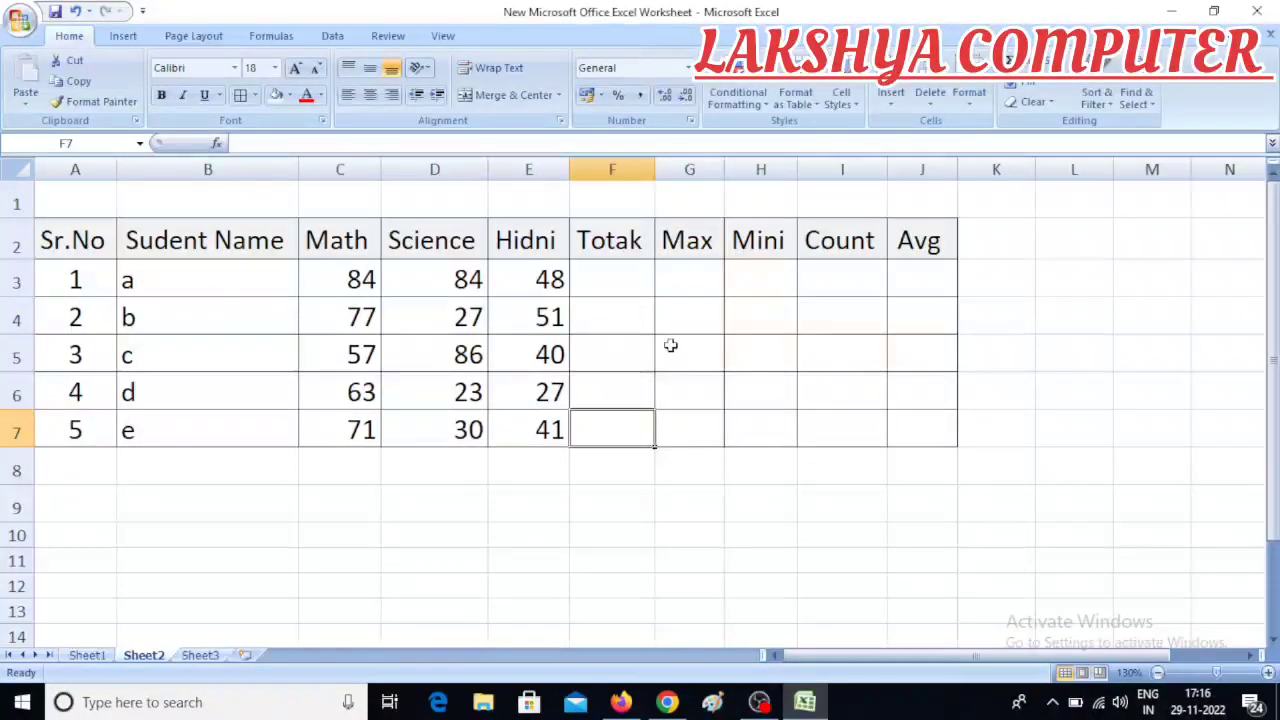
click(618, 388)
Step: Correct the spelling of the column header in F2 to Total
click(620, 248)
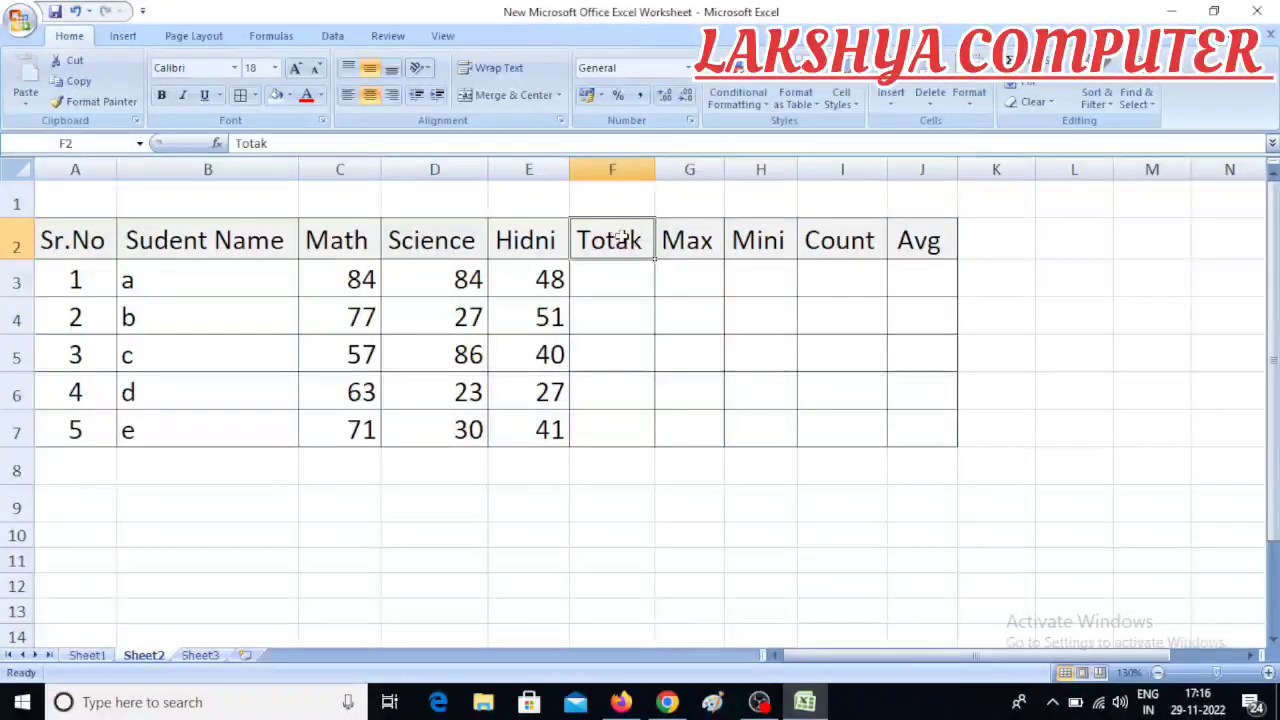
double_click(648, 241)
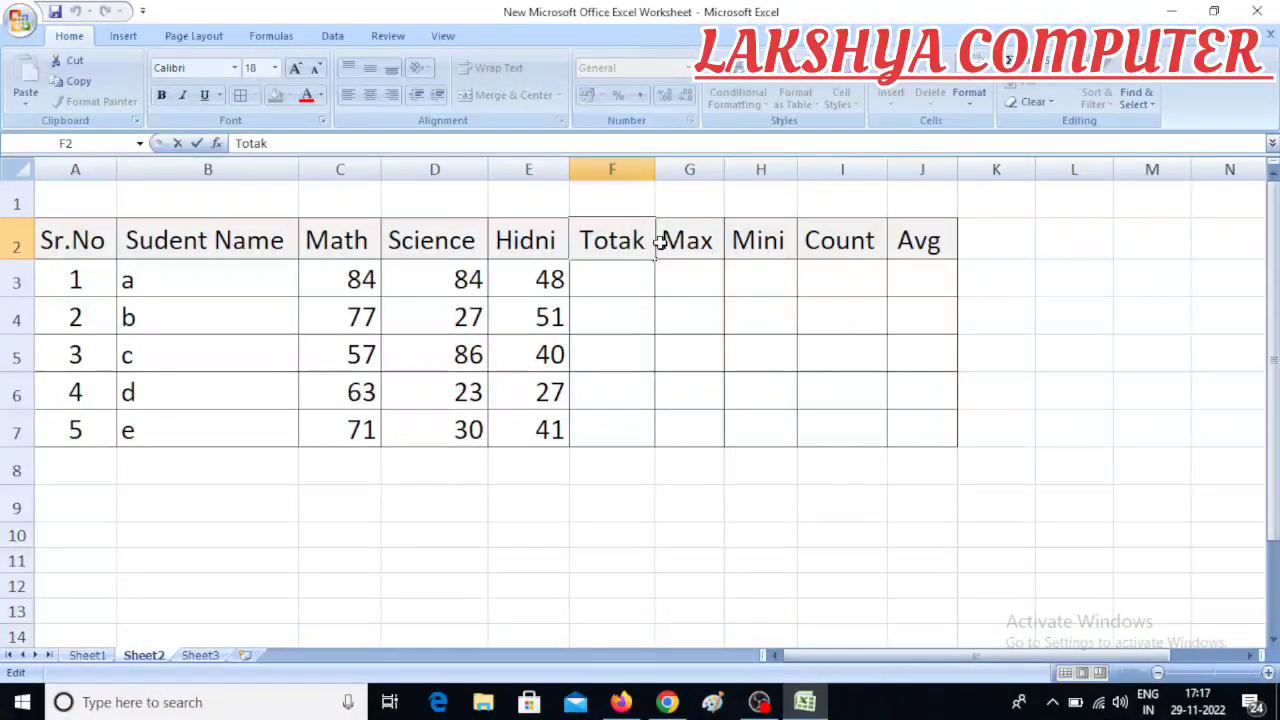
key(BackSpace)
text(l)
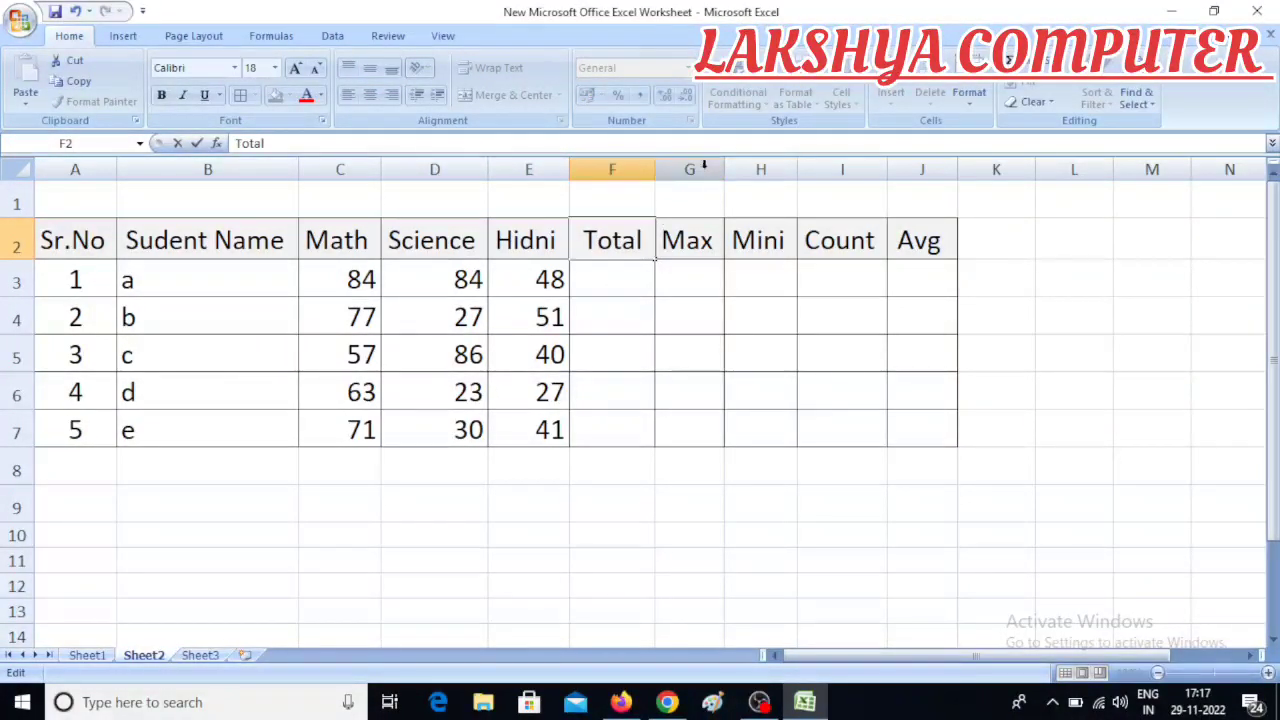
click(686, 396)
Step: Total the first student's marks from C3:E3 into F3 with AutoSum, and clear that result again
click(617, 279)
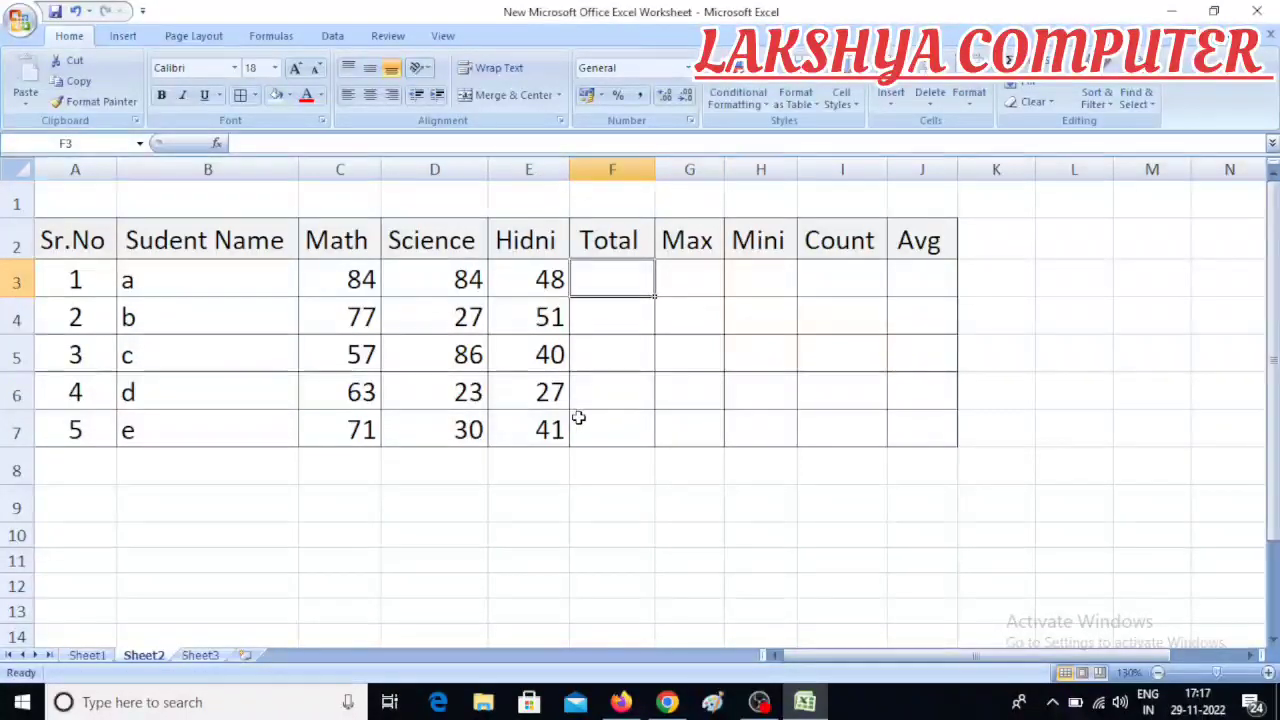
double_click(623, 284)
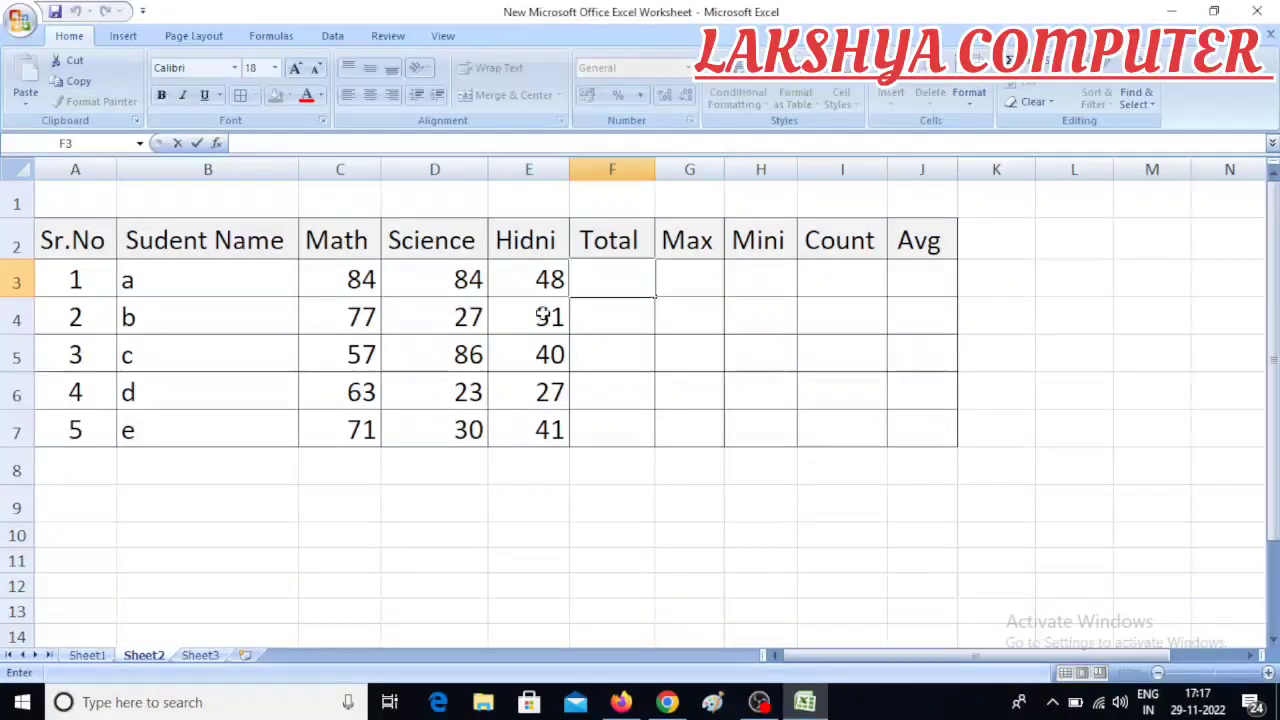
drag(329, 280, 379, 260)
click(632, 379)
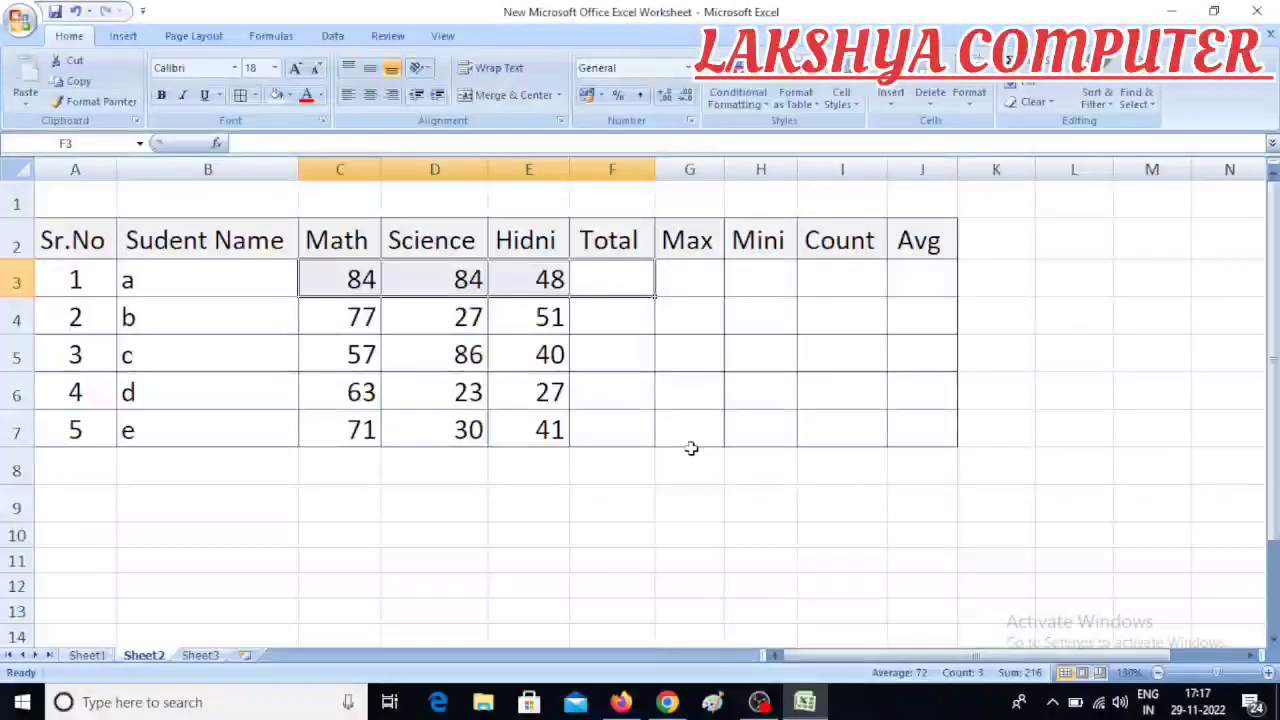
drag(302, 279, 592, 278)
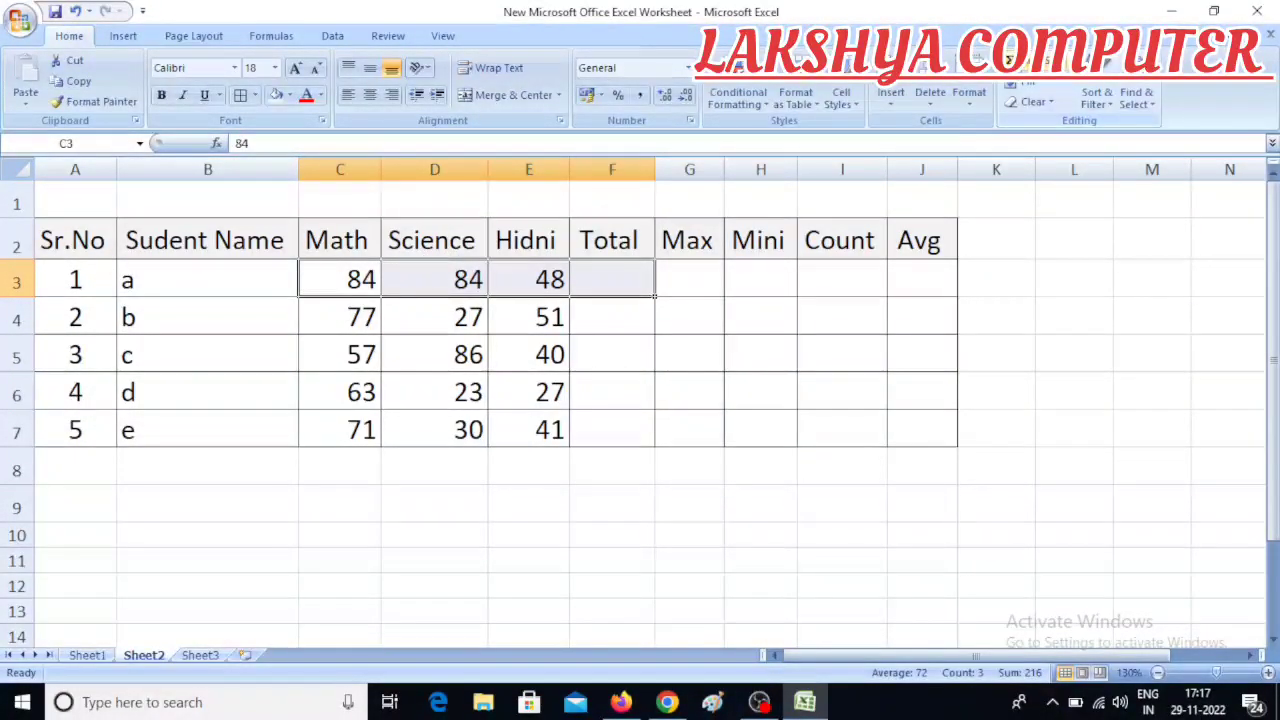
click(1010, 60)
click(532, 535)
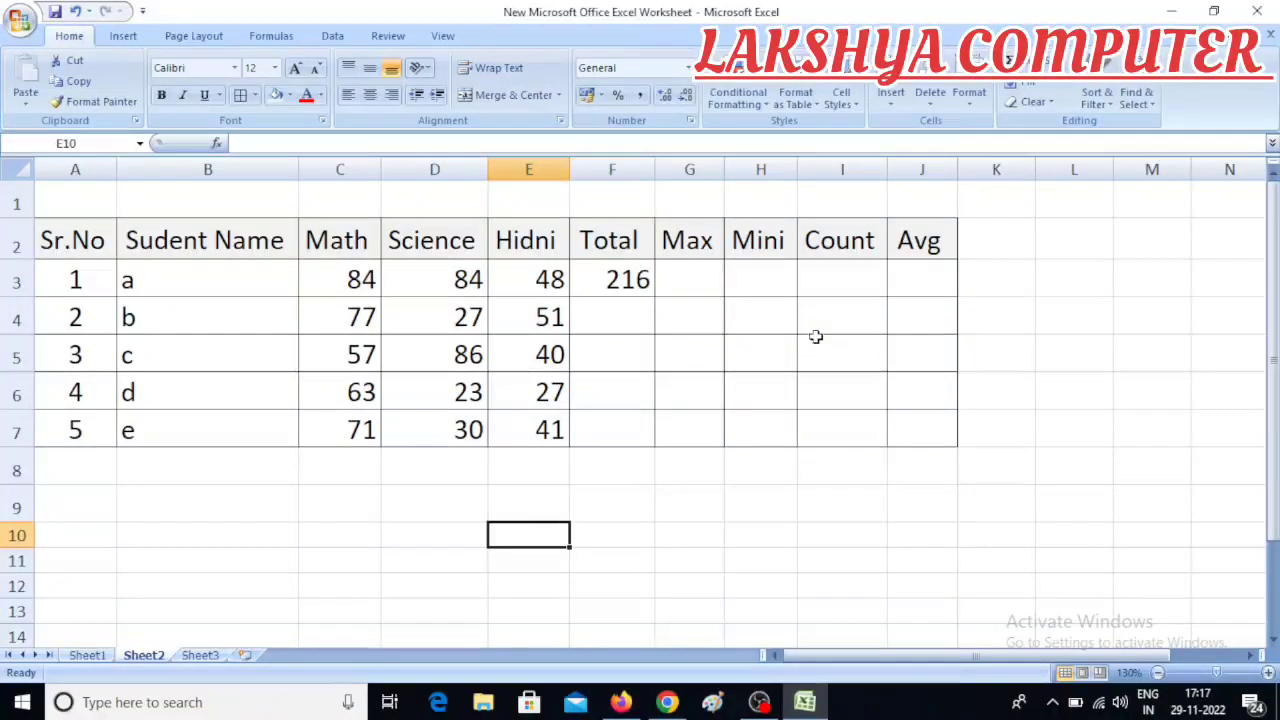
click(620, 283)
key(Delete)
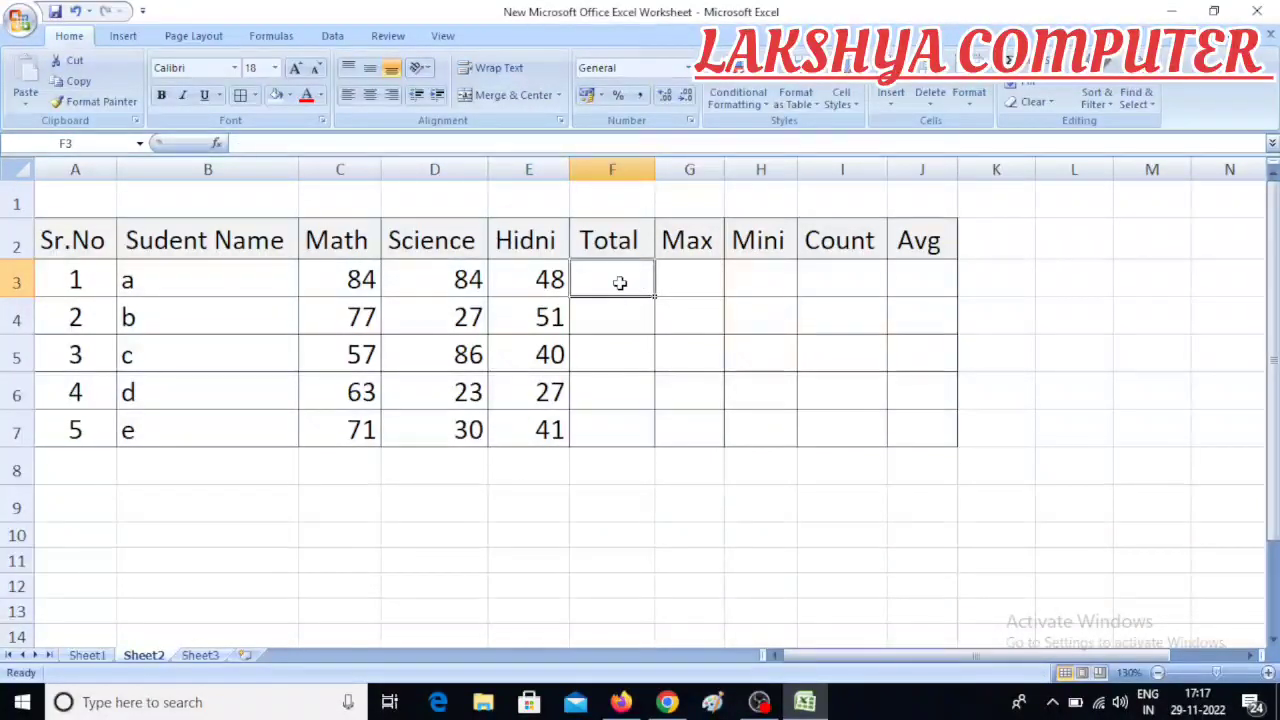
Step: Enter the formula =E3+D3+C3 in F3 to total the first student's marks
double_click(634, 281)
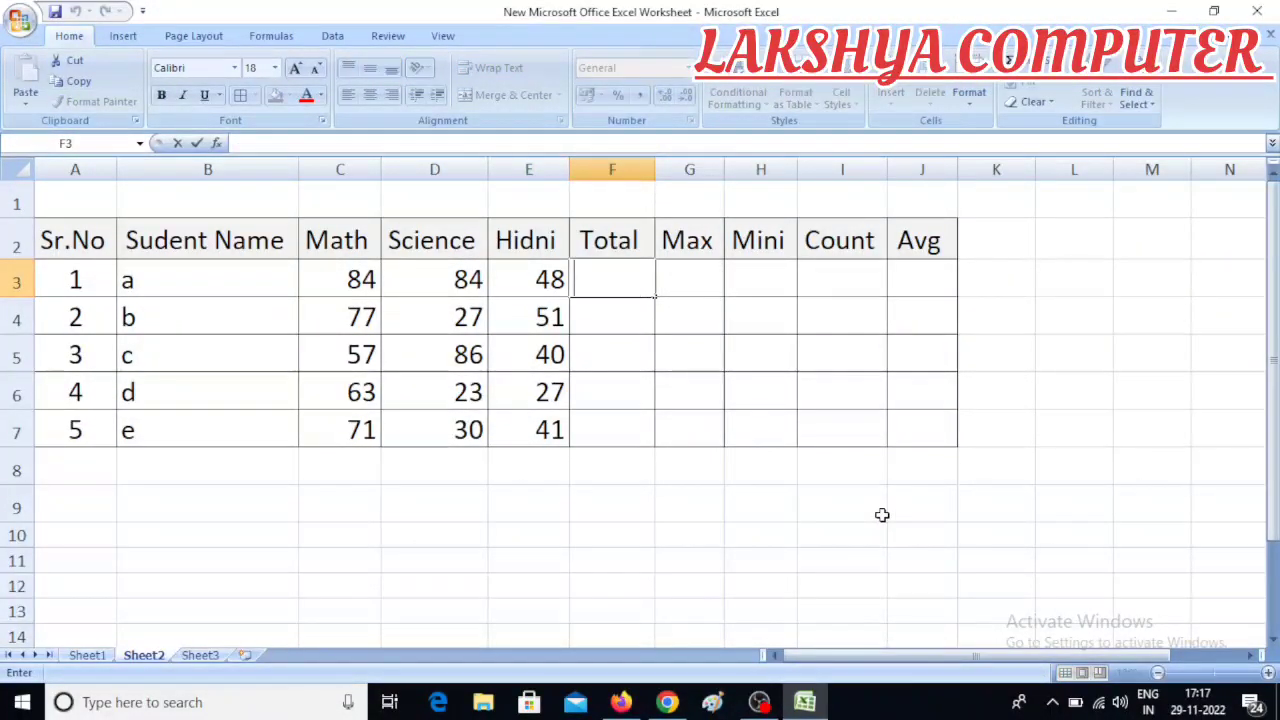
text(=)
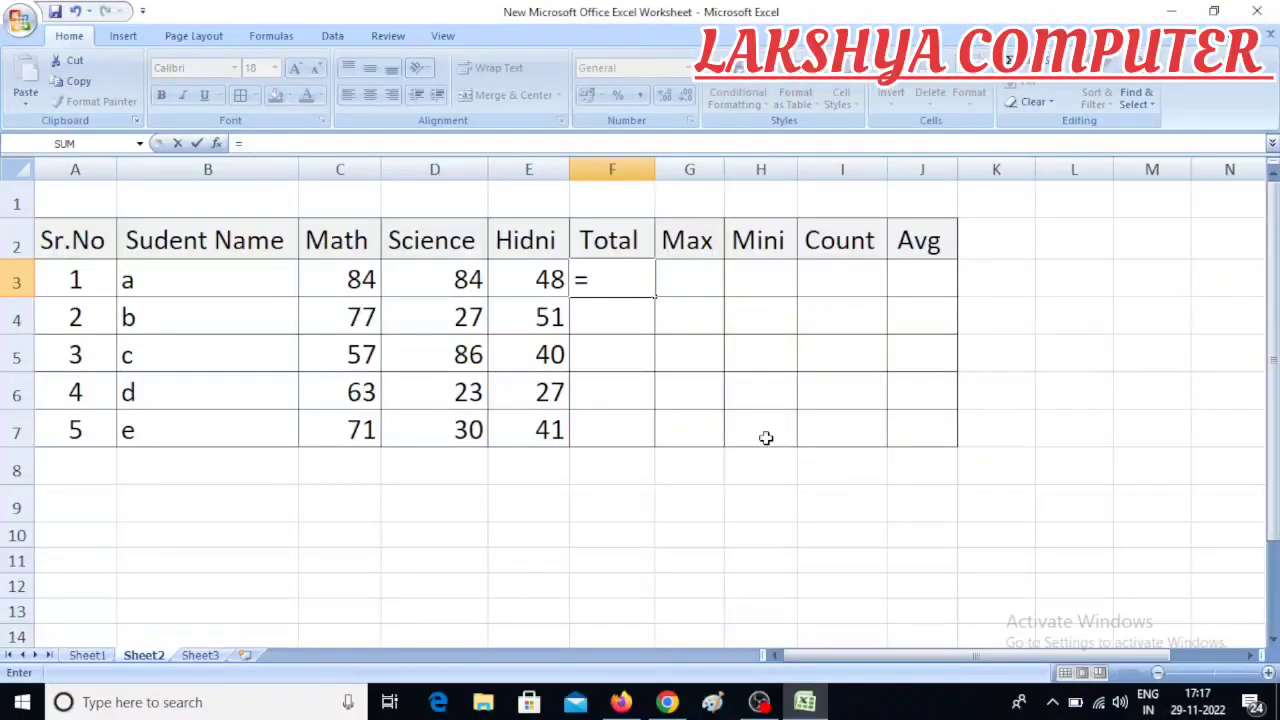
click(534, 280)
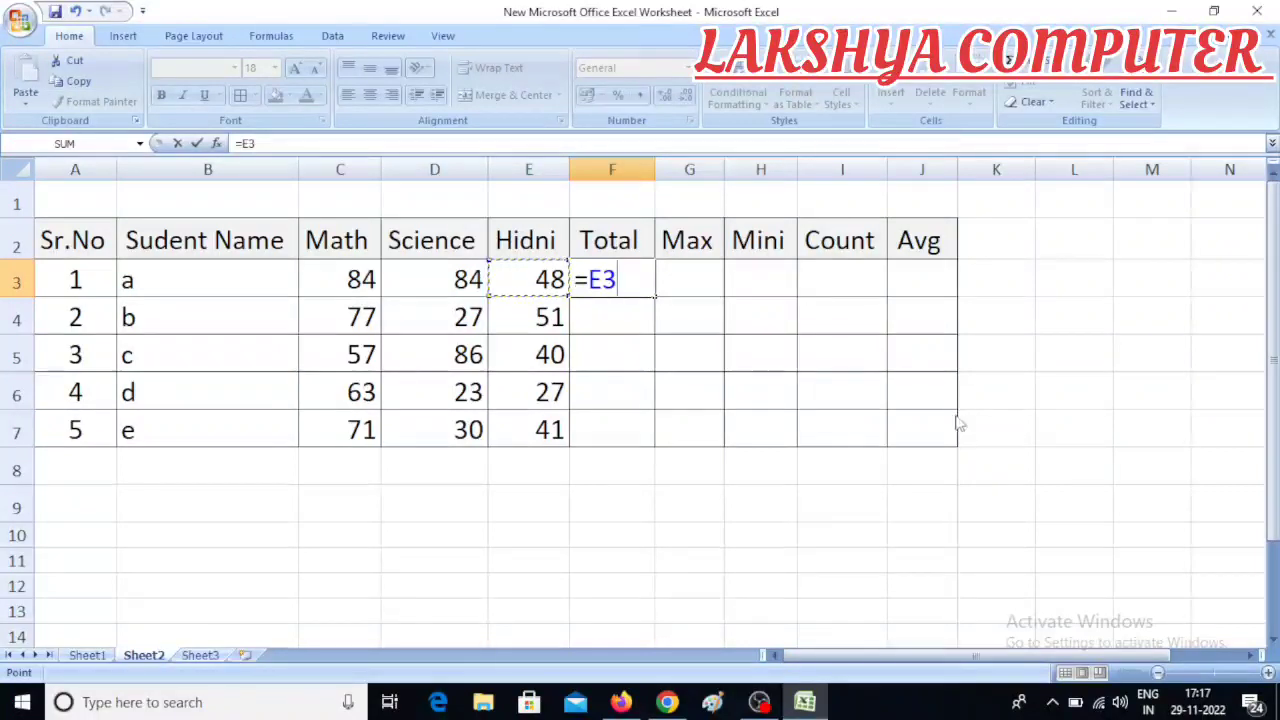
text(+)
click(412, 285)
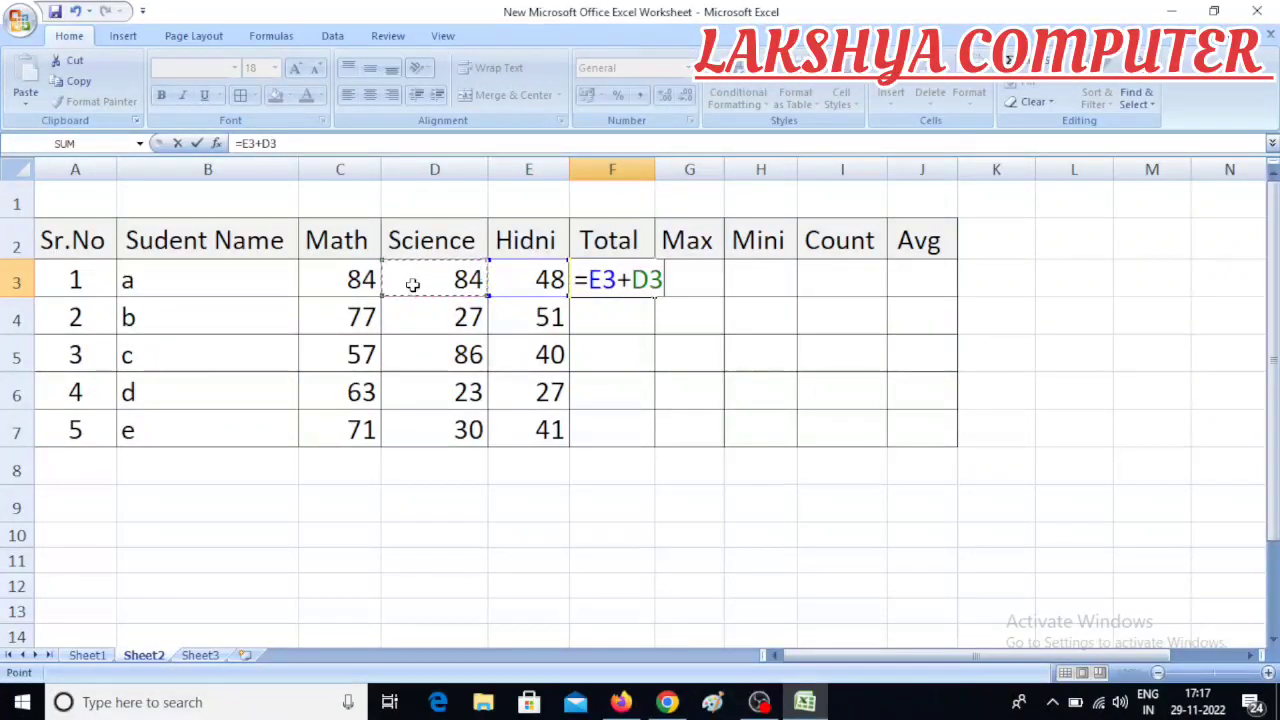
text(+)
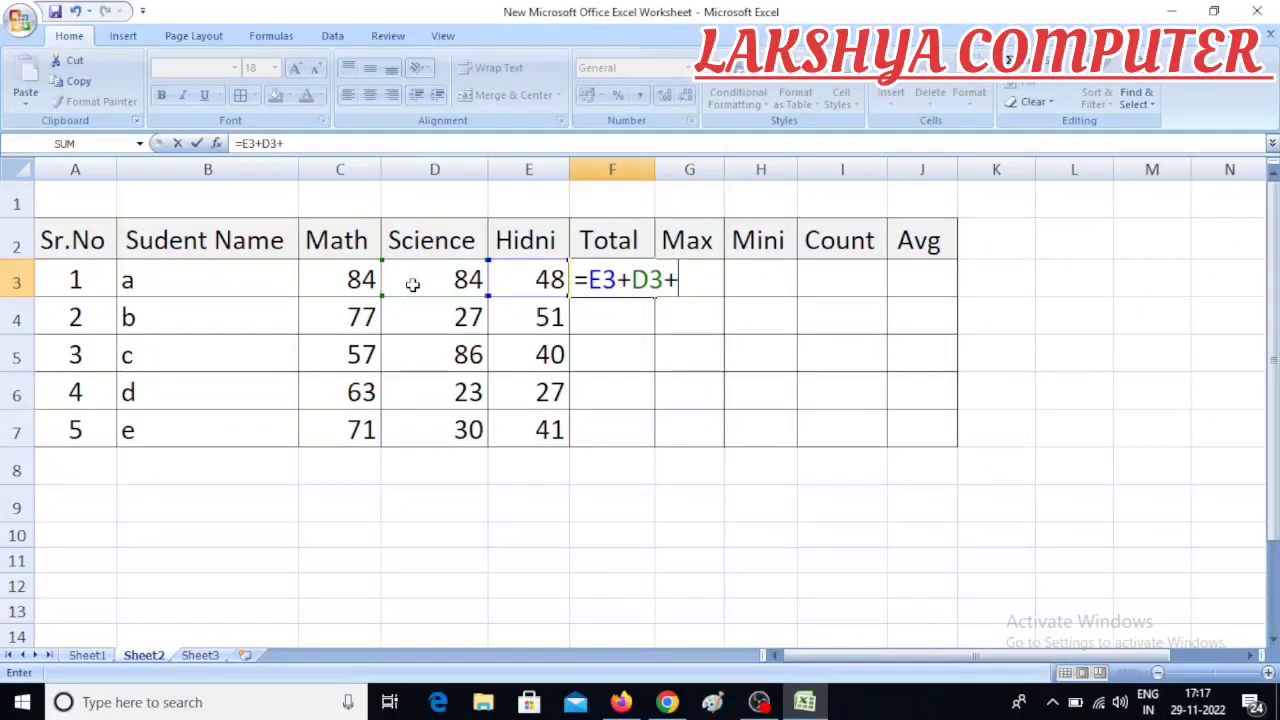
click(339, 281)
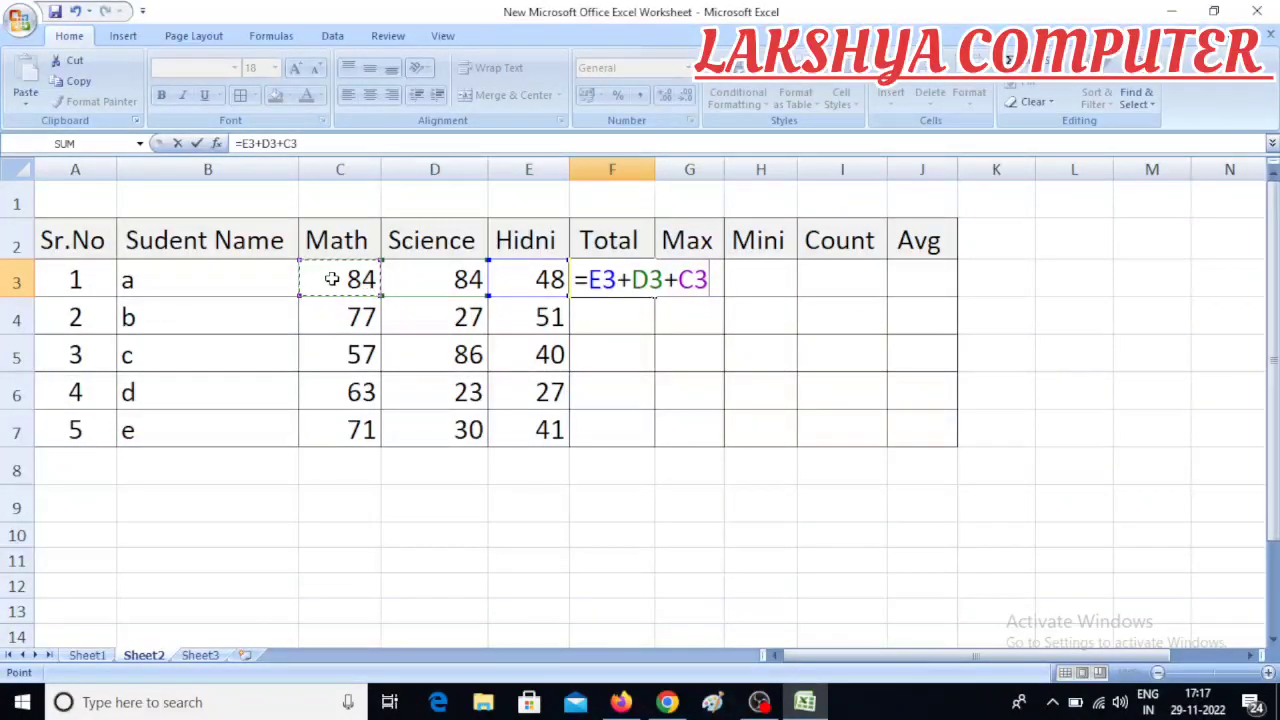
key(Return)
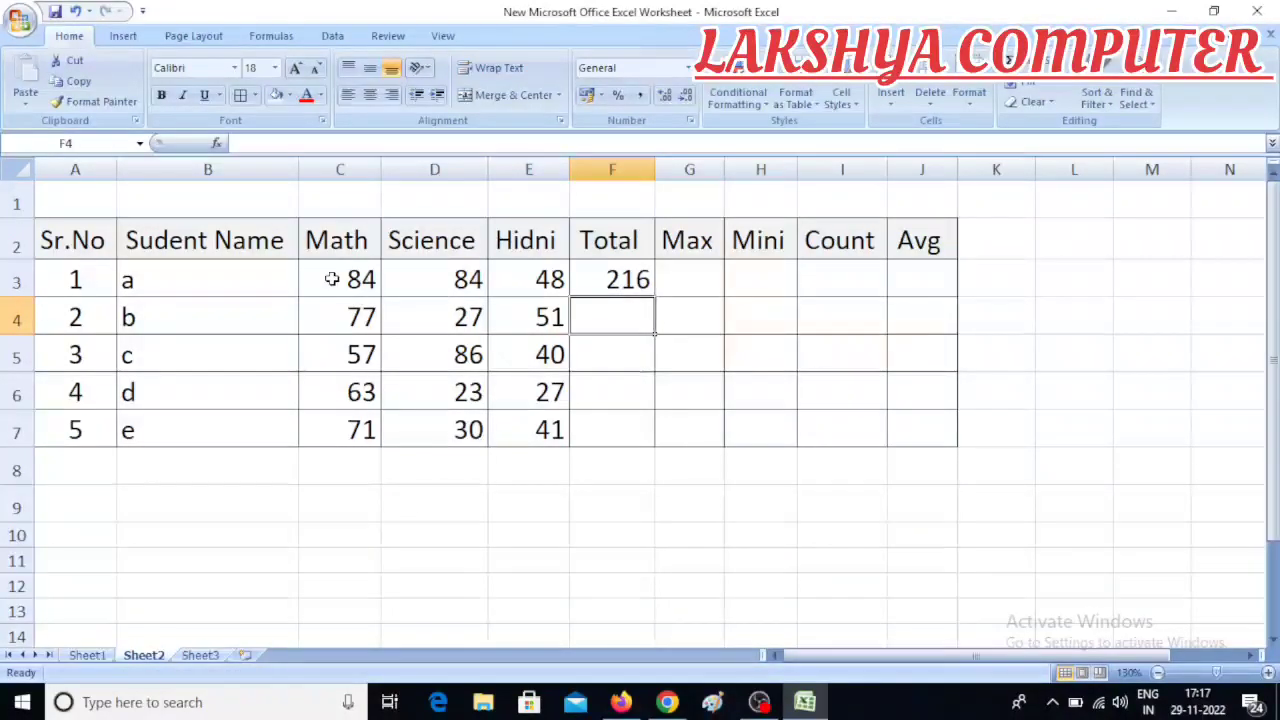
Step: Fill the total formula from F3 down to F7 for the remaining students
click(648, 280)
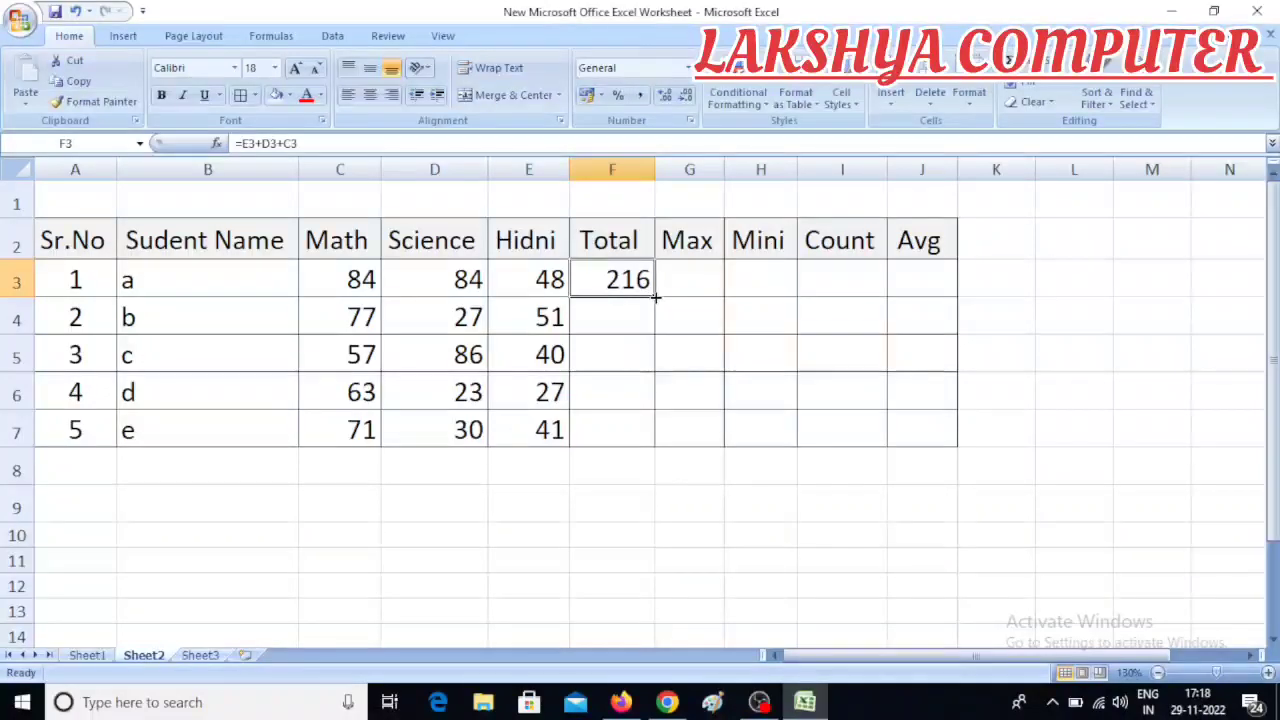
drag(653, 292, 645, 440)
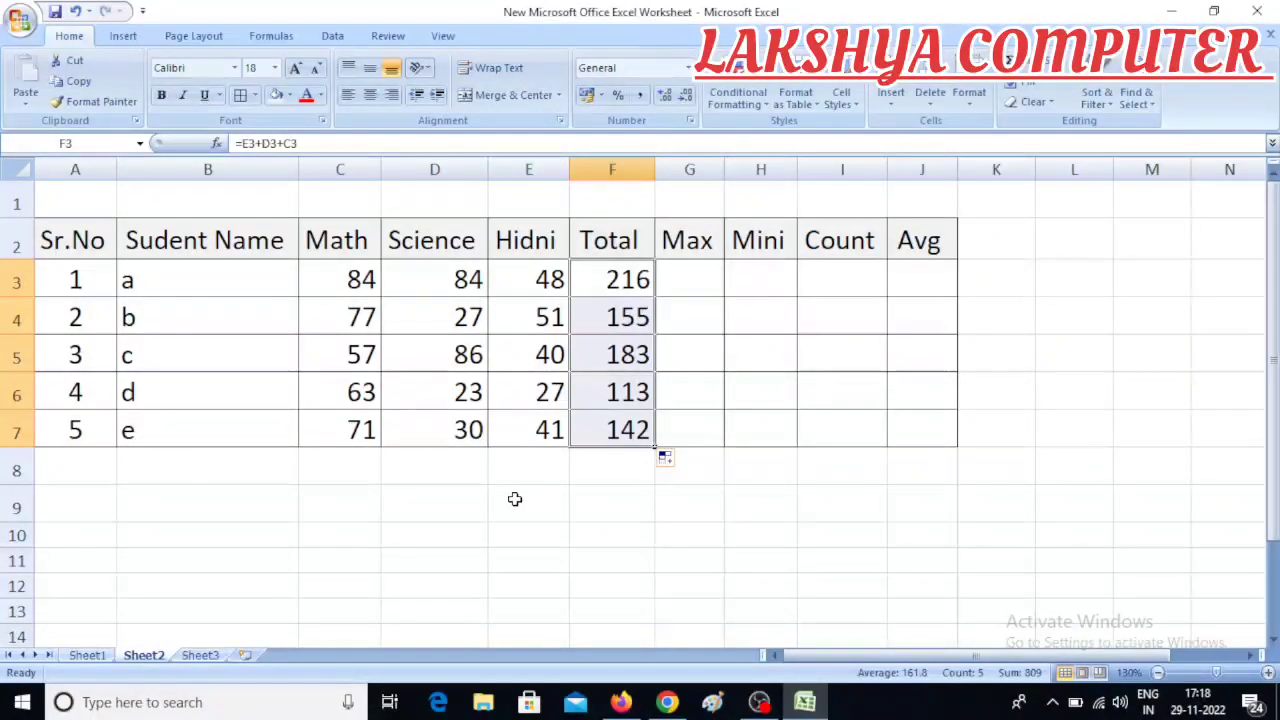
click(789, 405)
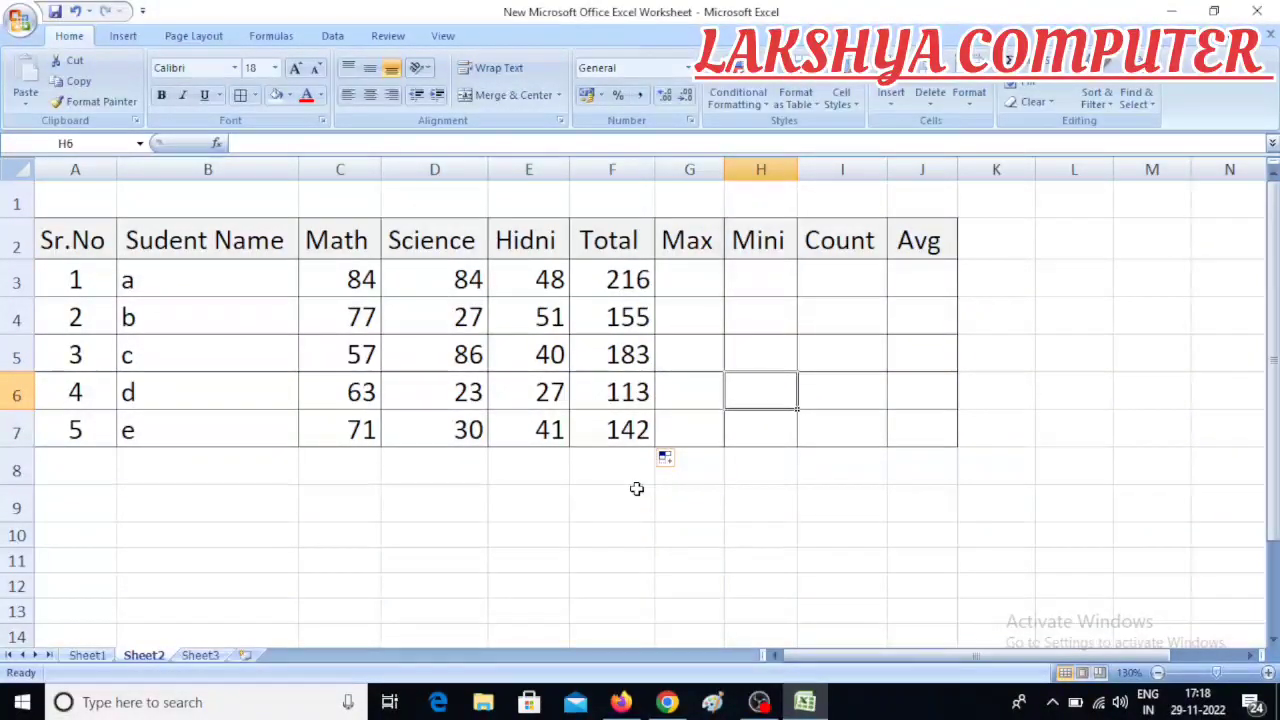
Step: Examine the addition formula in F3 and the mark cells it references, leaving it as it is
click(619, 279)
double_click(619, 279)
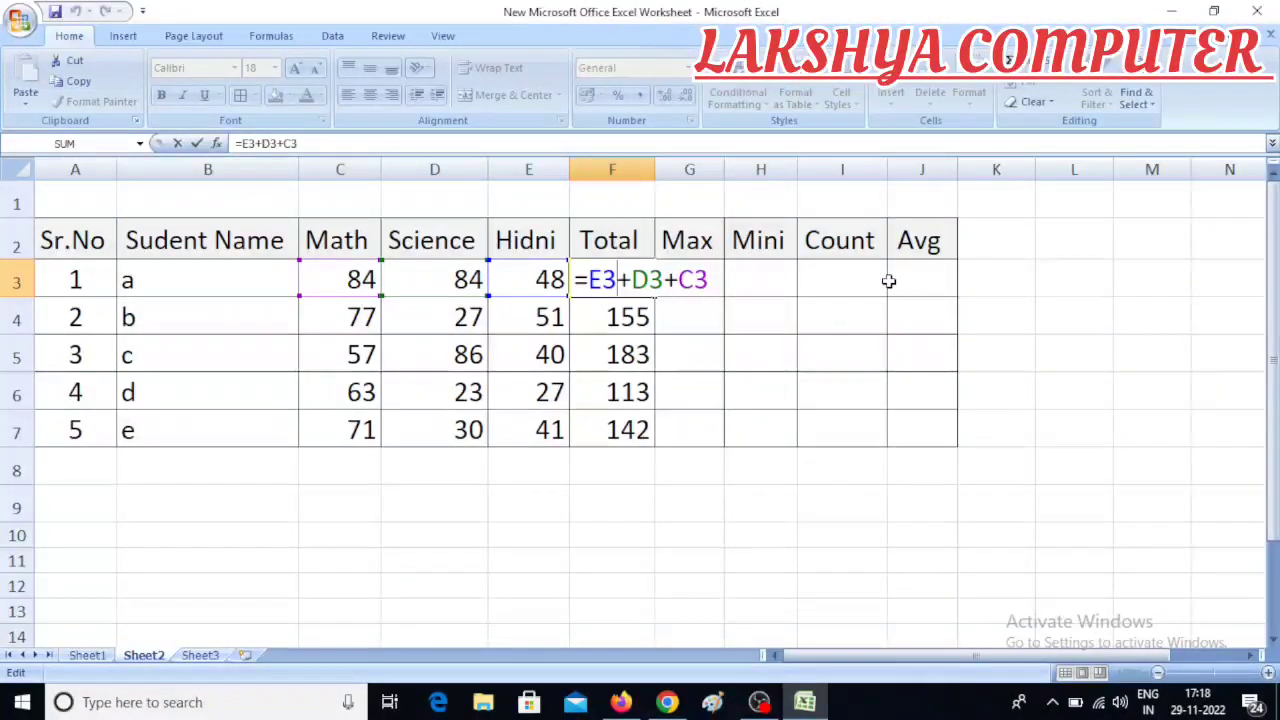
key(Return)
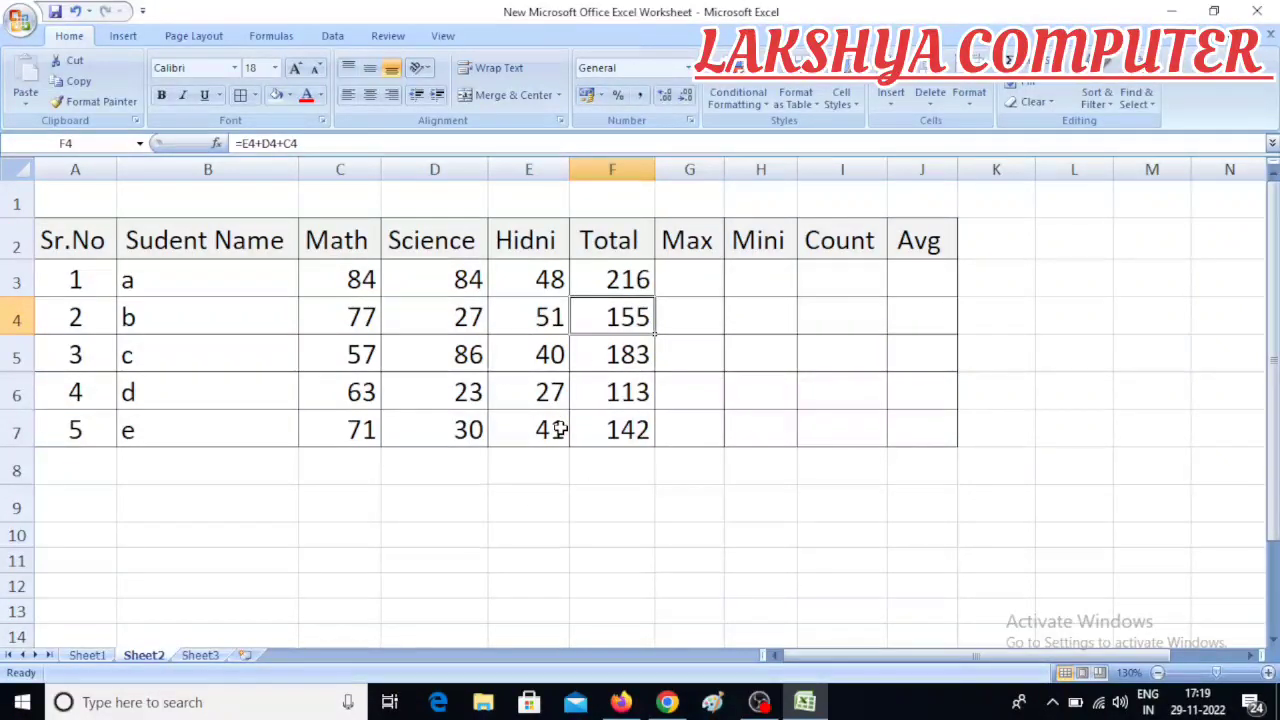
click(696, 270)
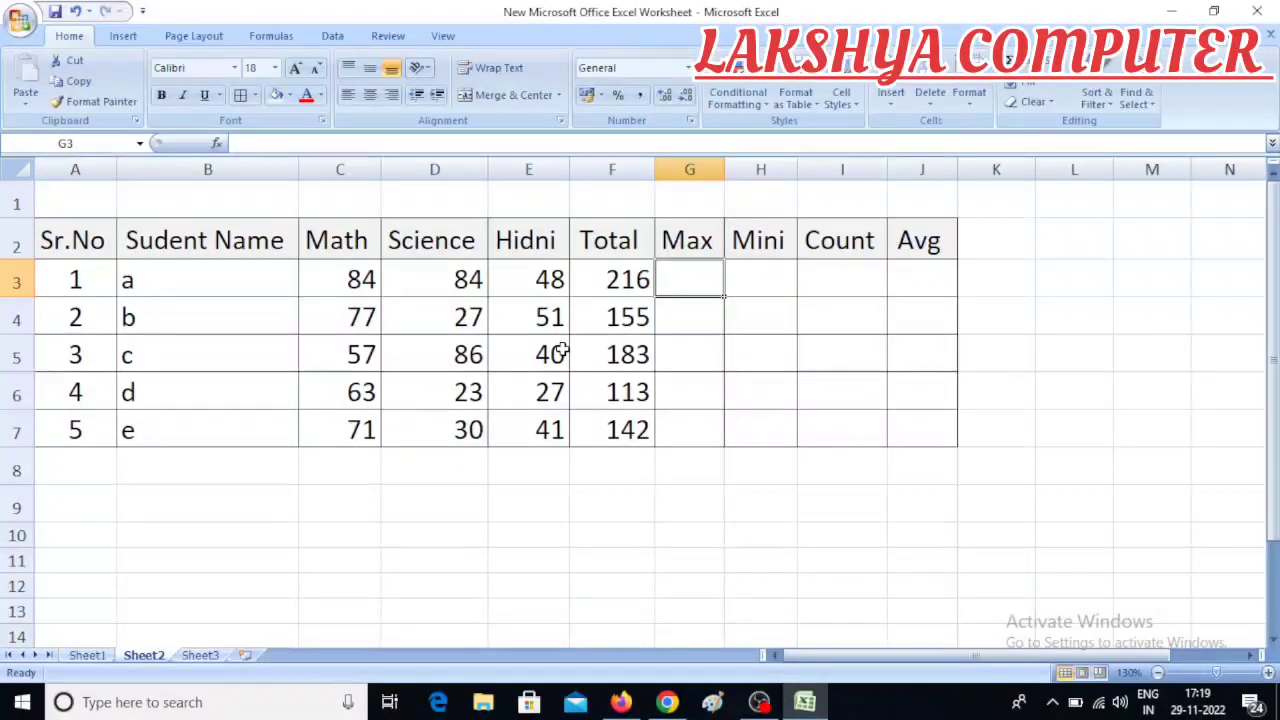
Step: Correct the spelling of the subject header in E2 to Hindi
double_click(532, 249)
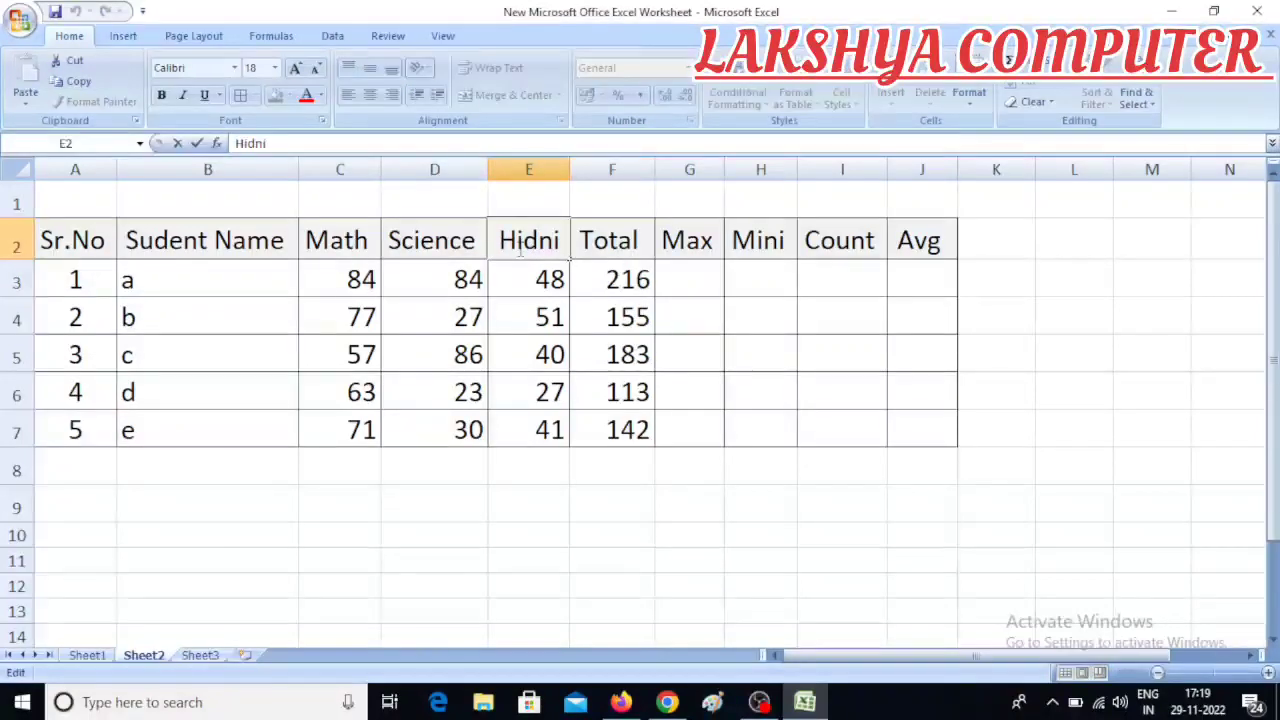
key(BackSpace)
key(BackSpace)
key(BackSpace)
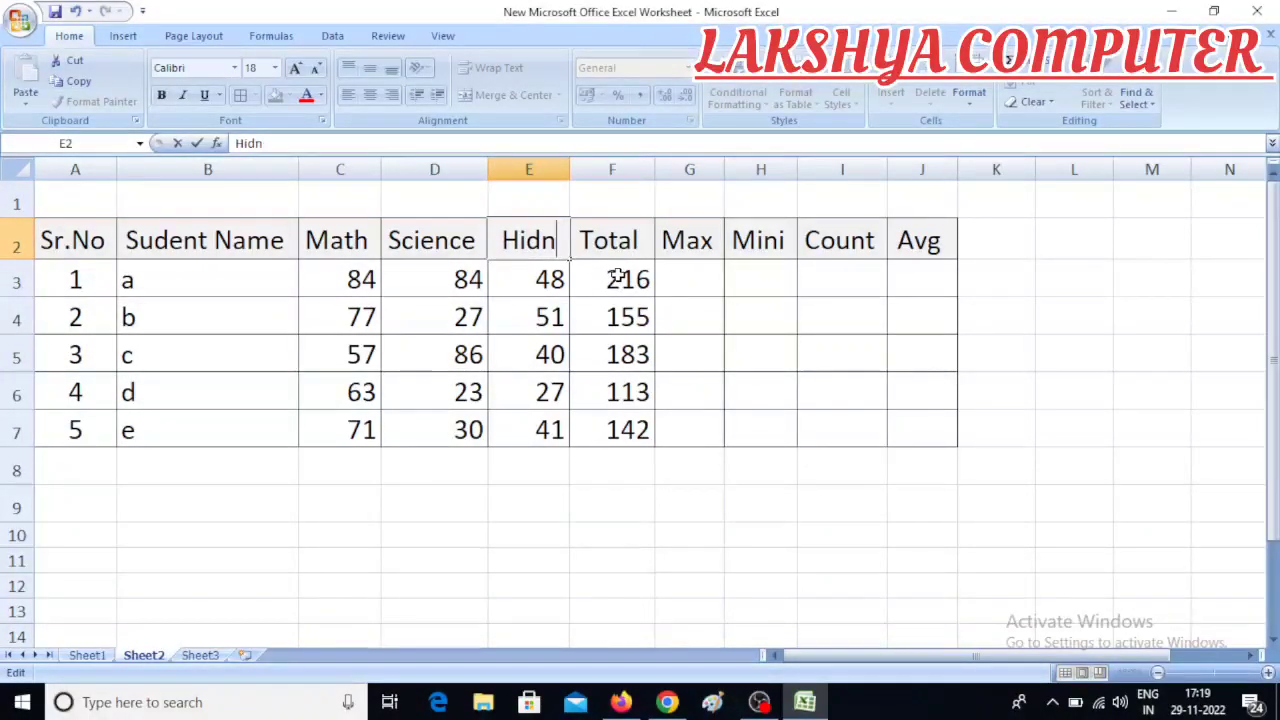
text(ndi)
click(730, 396)
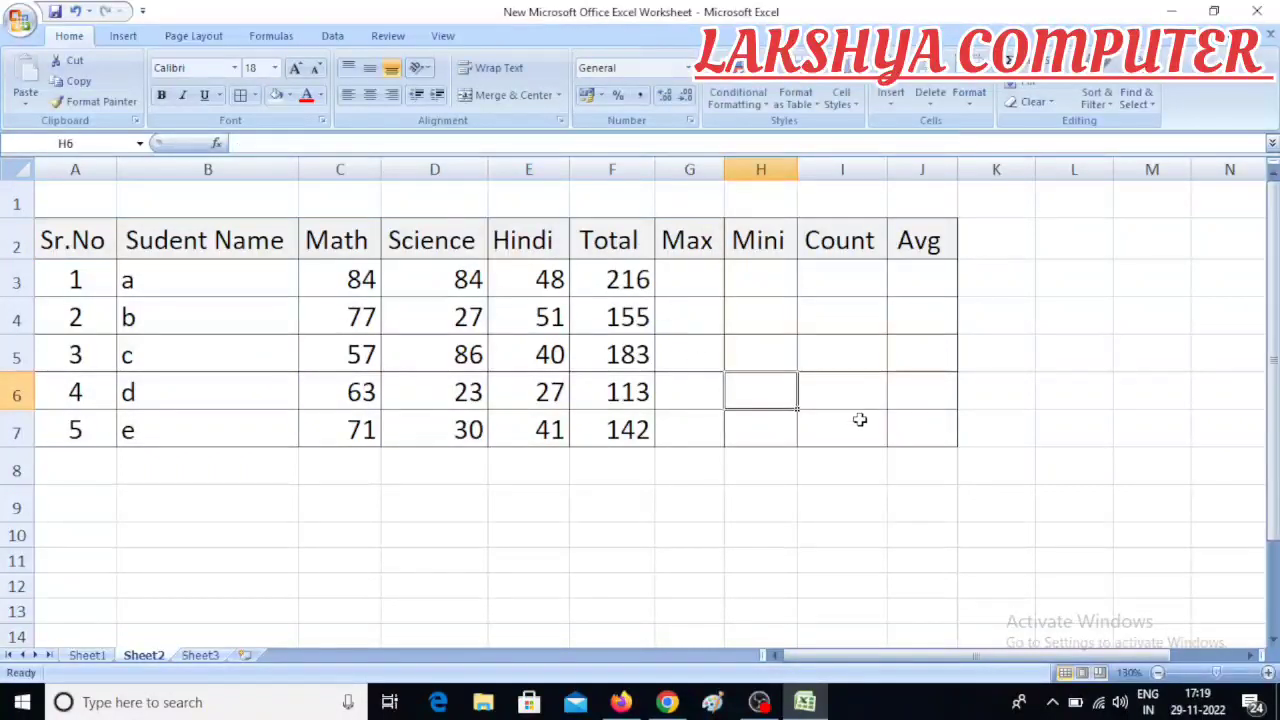
Step: Enter the formula =MAX(C3:E3) in G3 to find the first student's highest mark
click(678, 275)
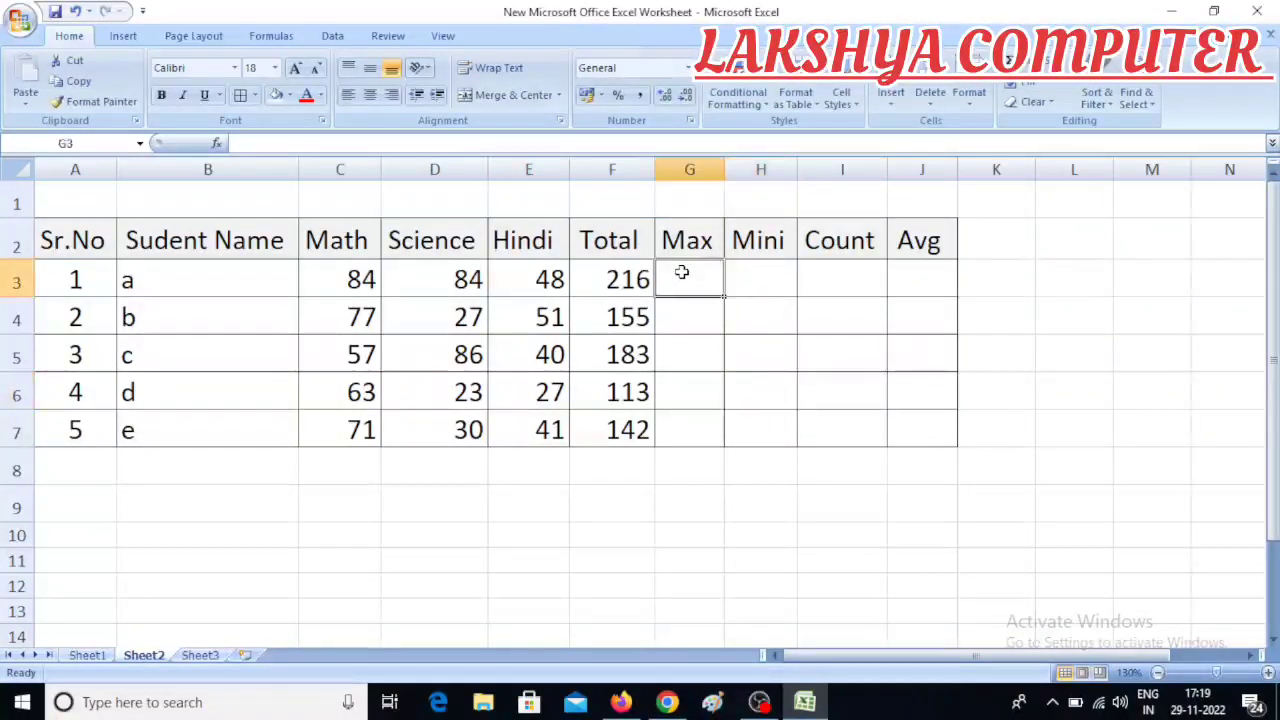
click(683, 474)
click(679, 286)
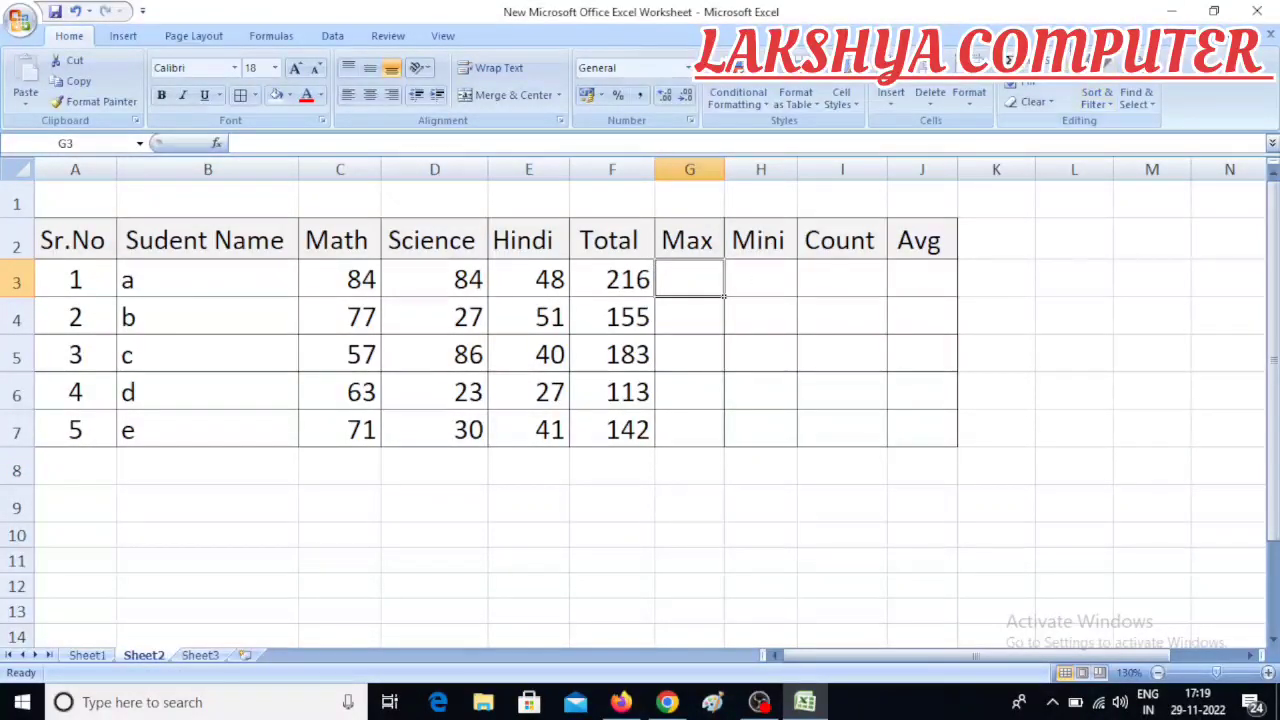
click(1036, 62)
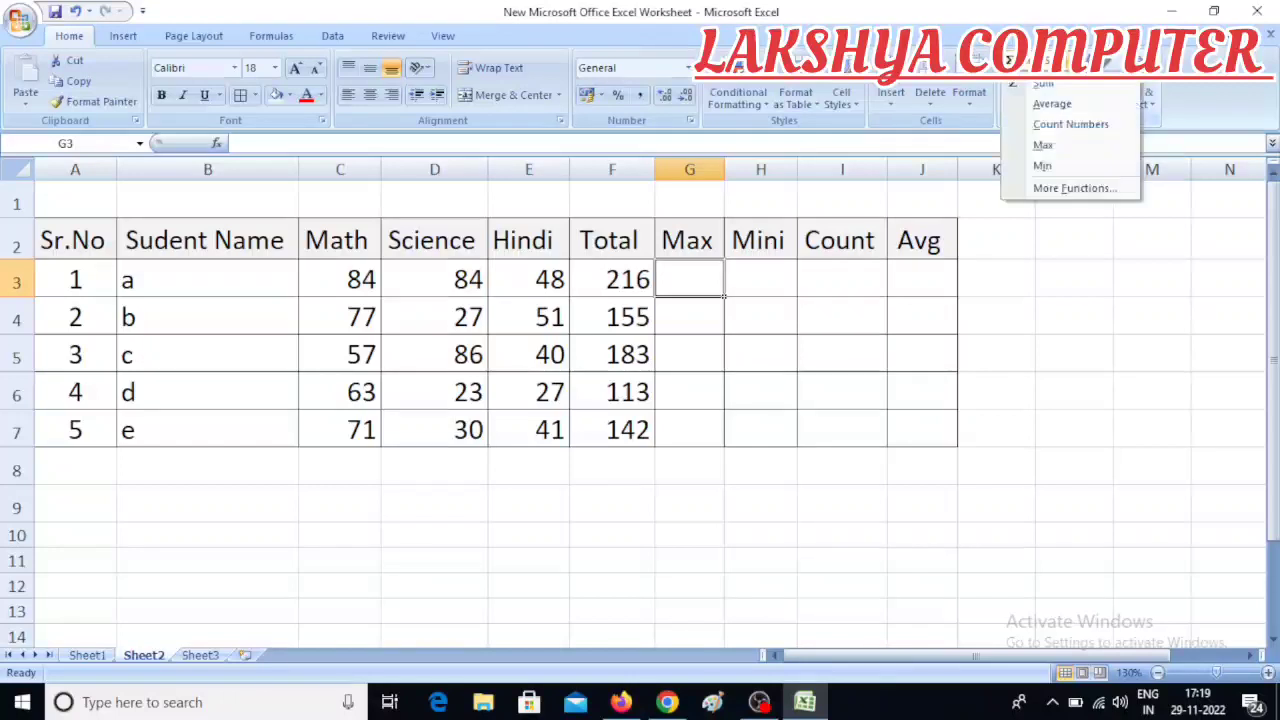
click(1062, 148)
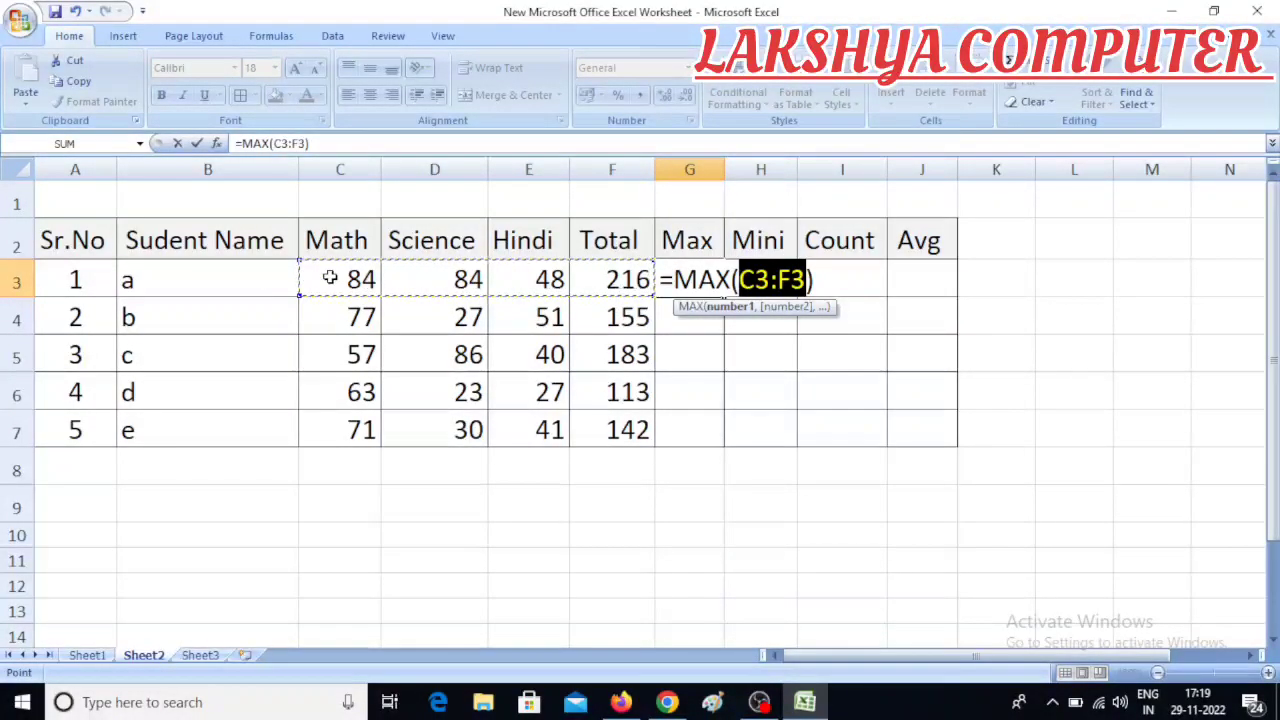
drag(344, 268, 528, 279)
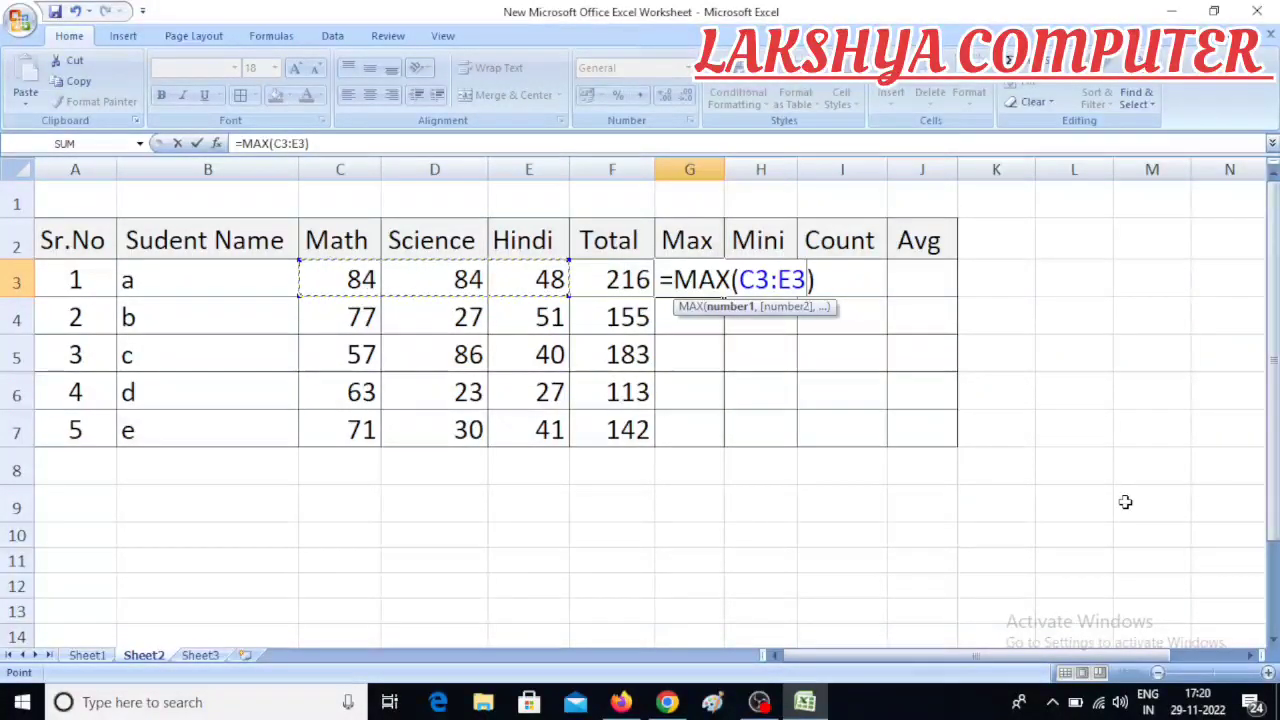
key(Return)
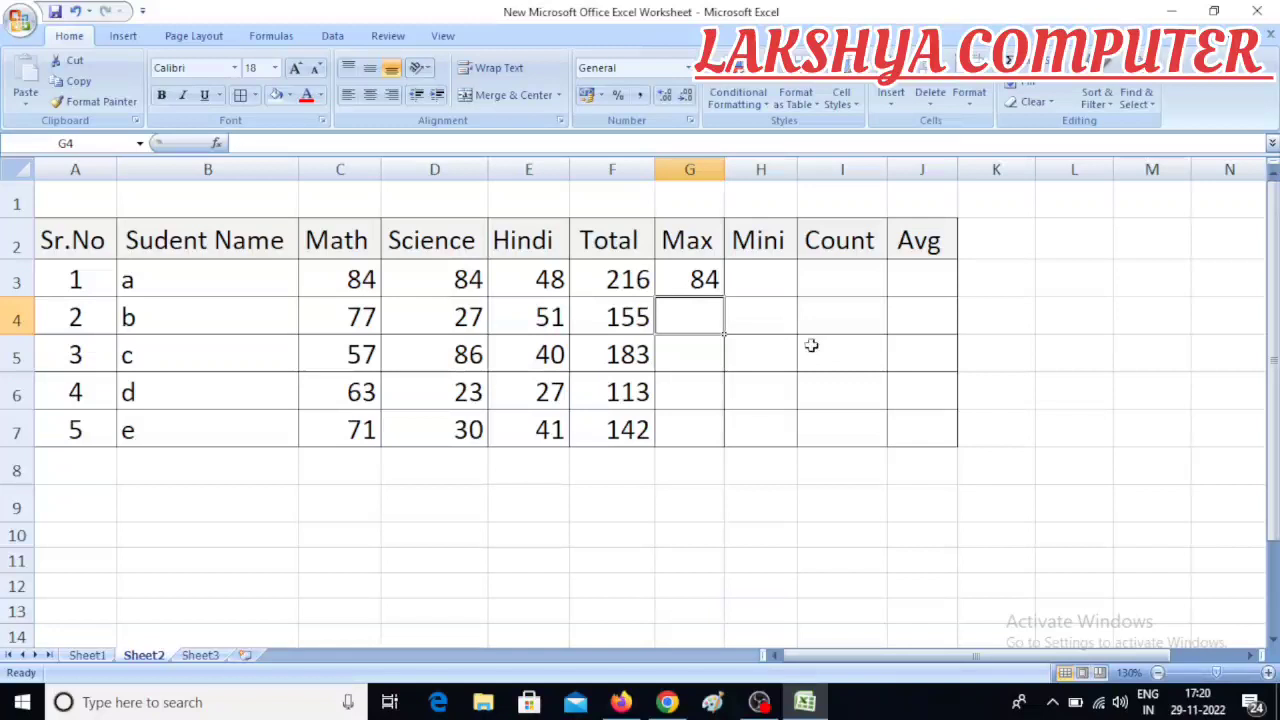
Step: Fill the MAX formula from G3 down to G7 for the remaining students
click(700, 281)
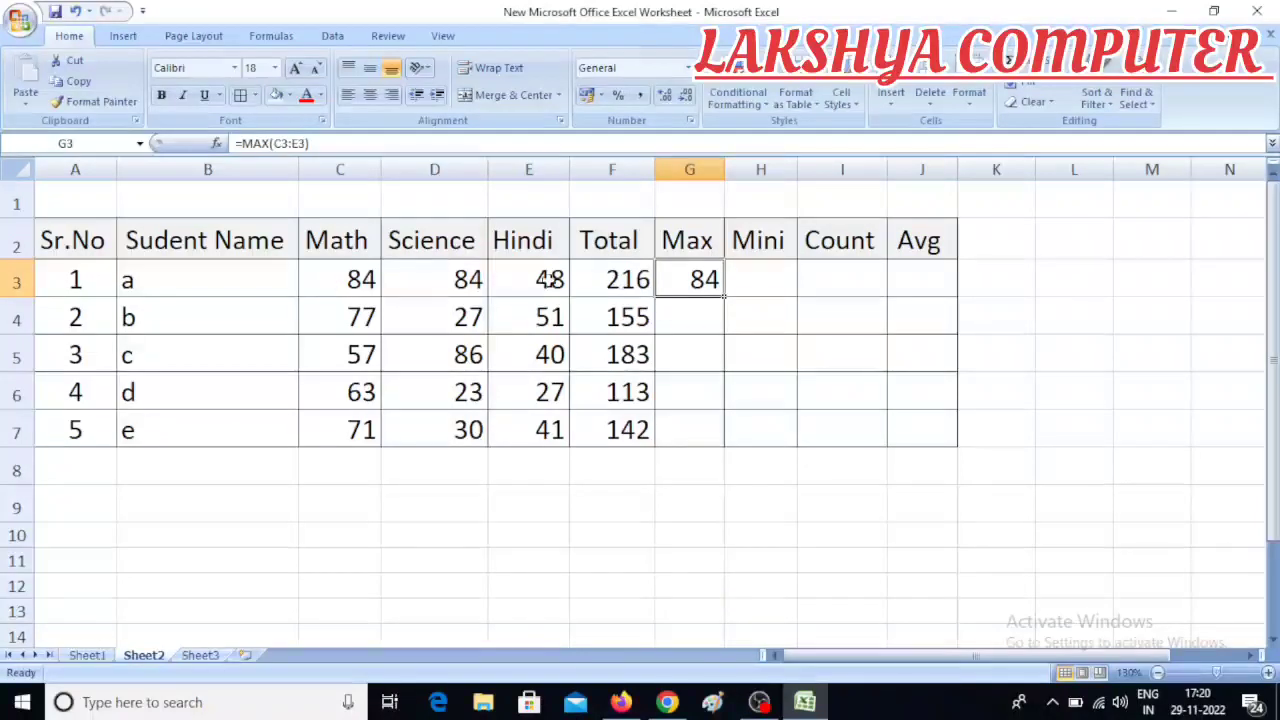
double_click(727, 296)
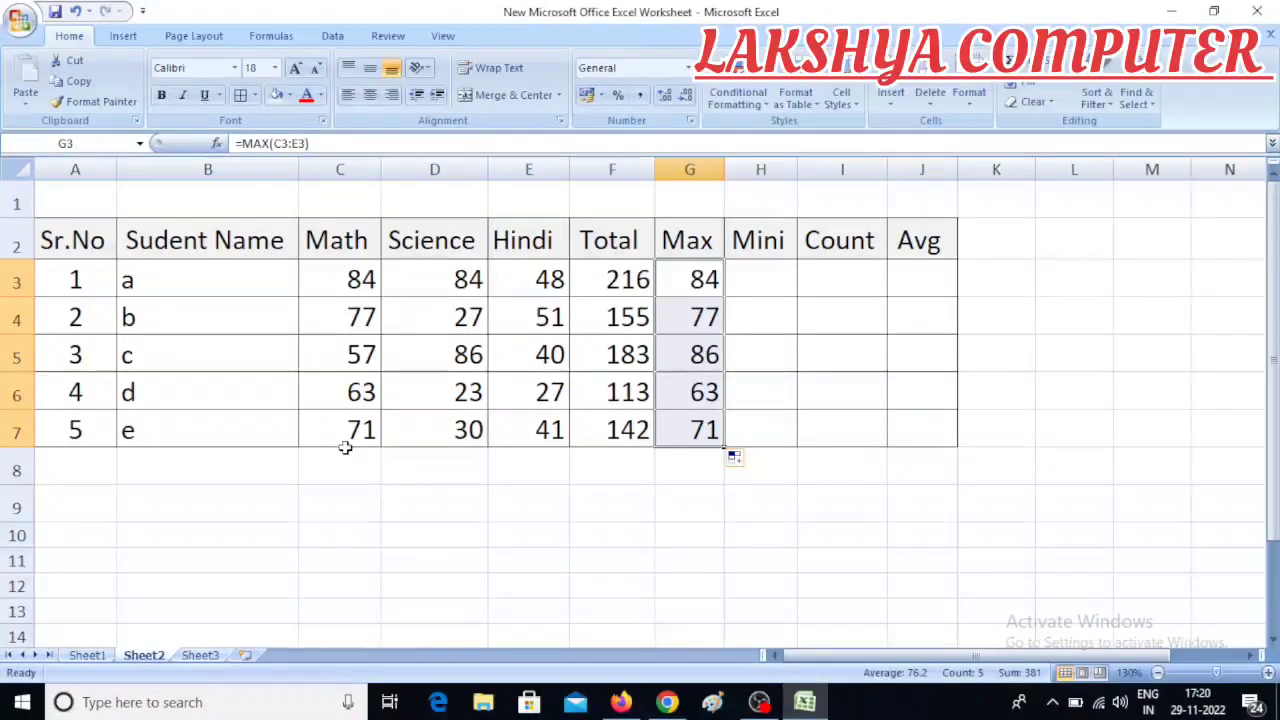
click(714, 505)
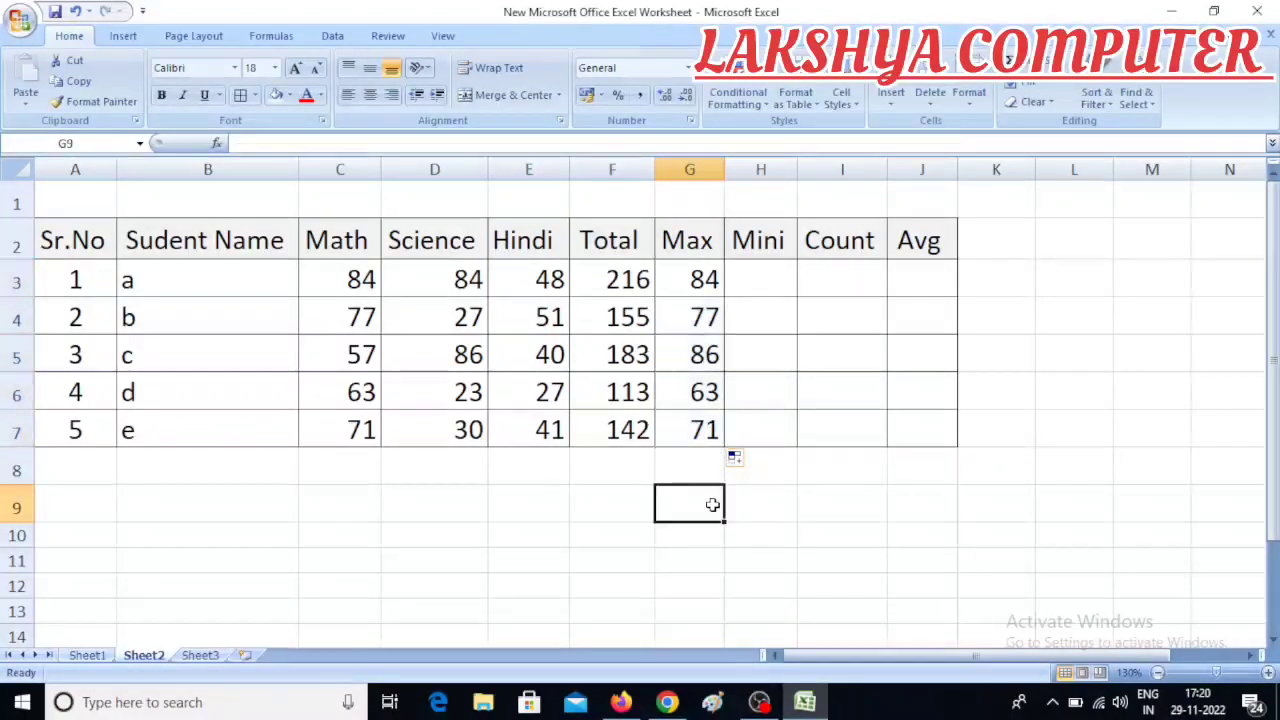
click(740, 281)
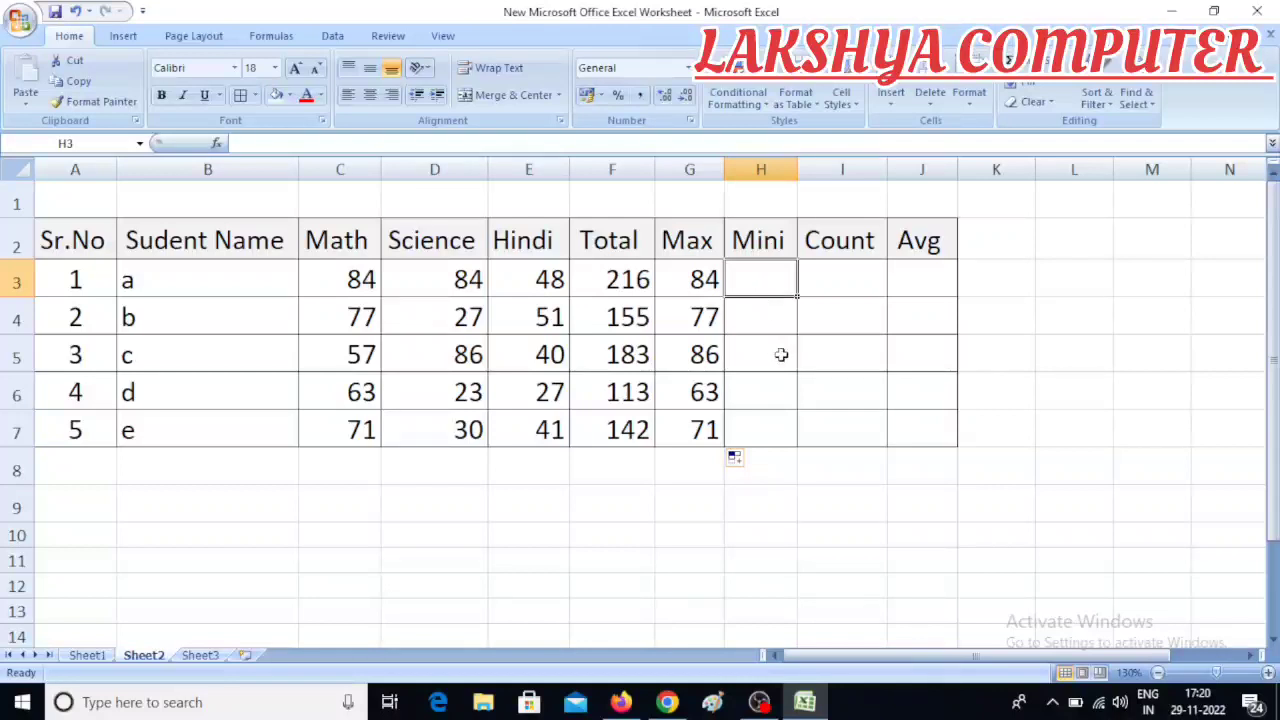
double_click(766, 280)
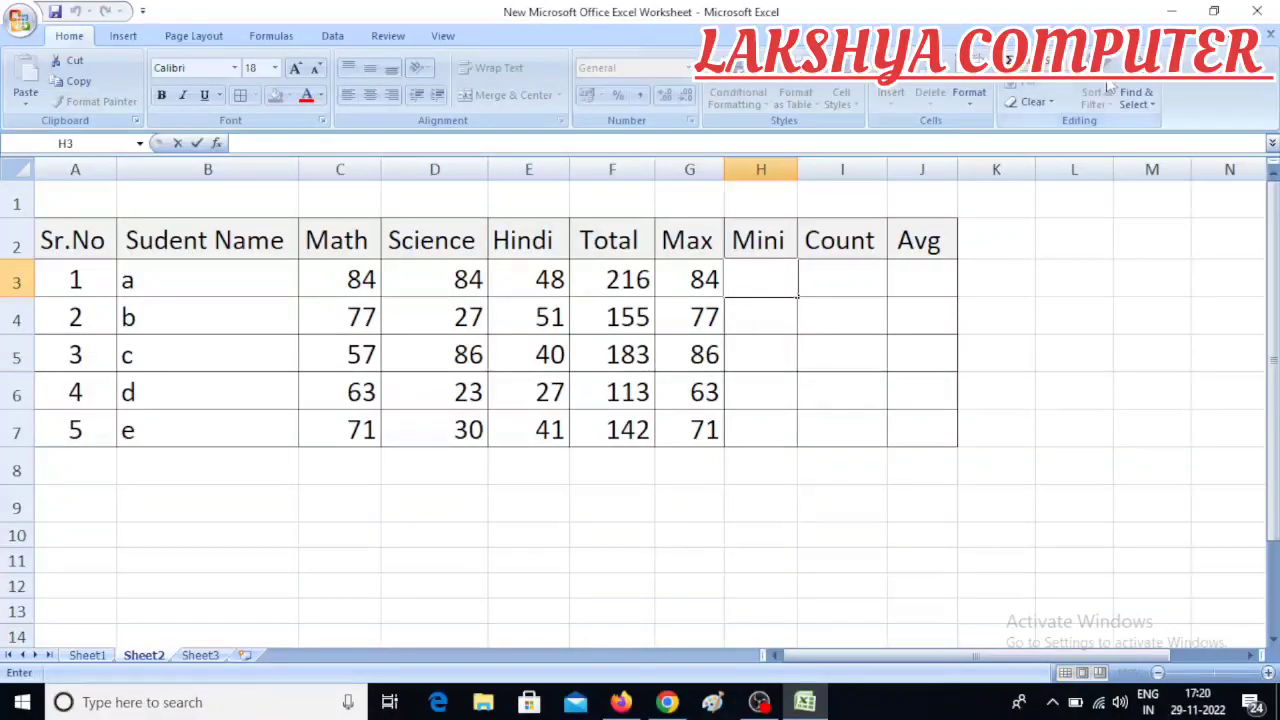
click(1075, 60)
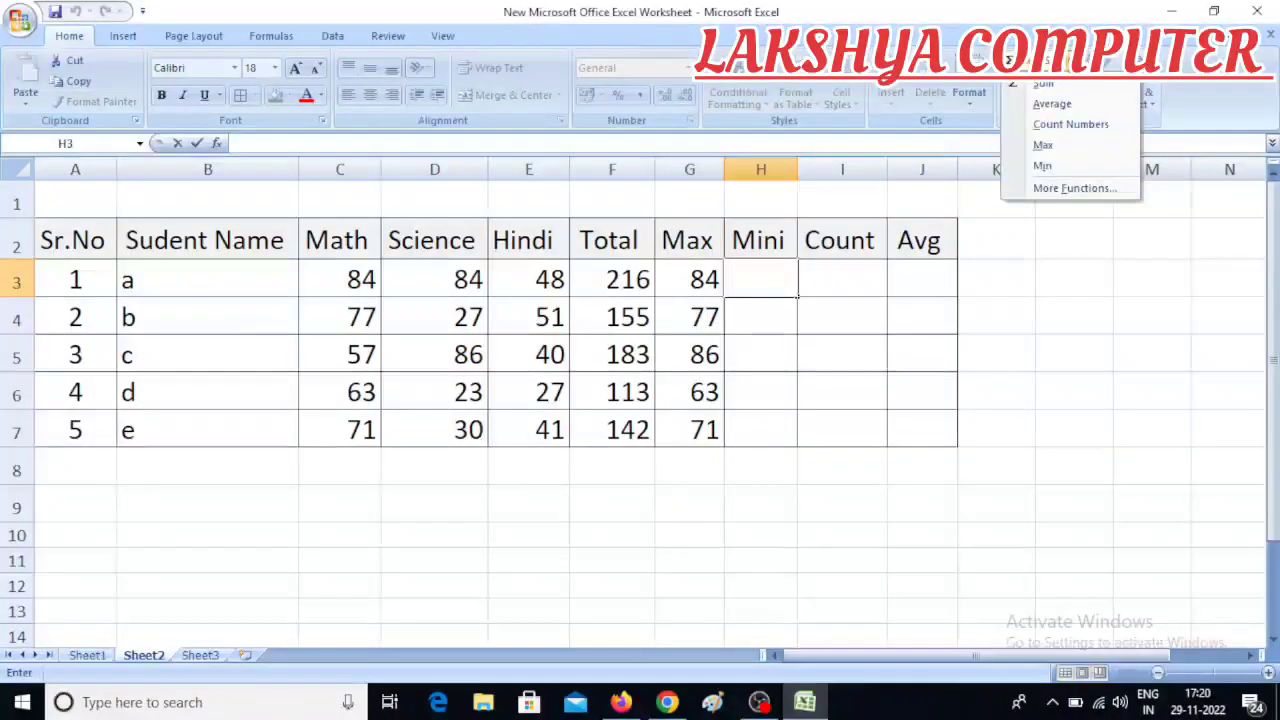
click(1083, 168)
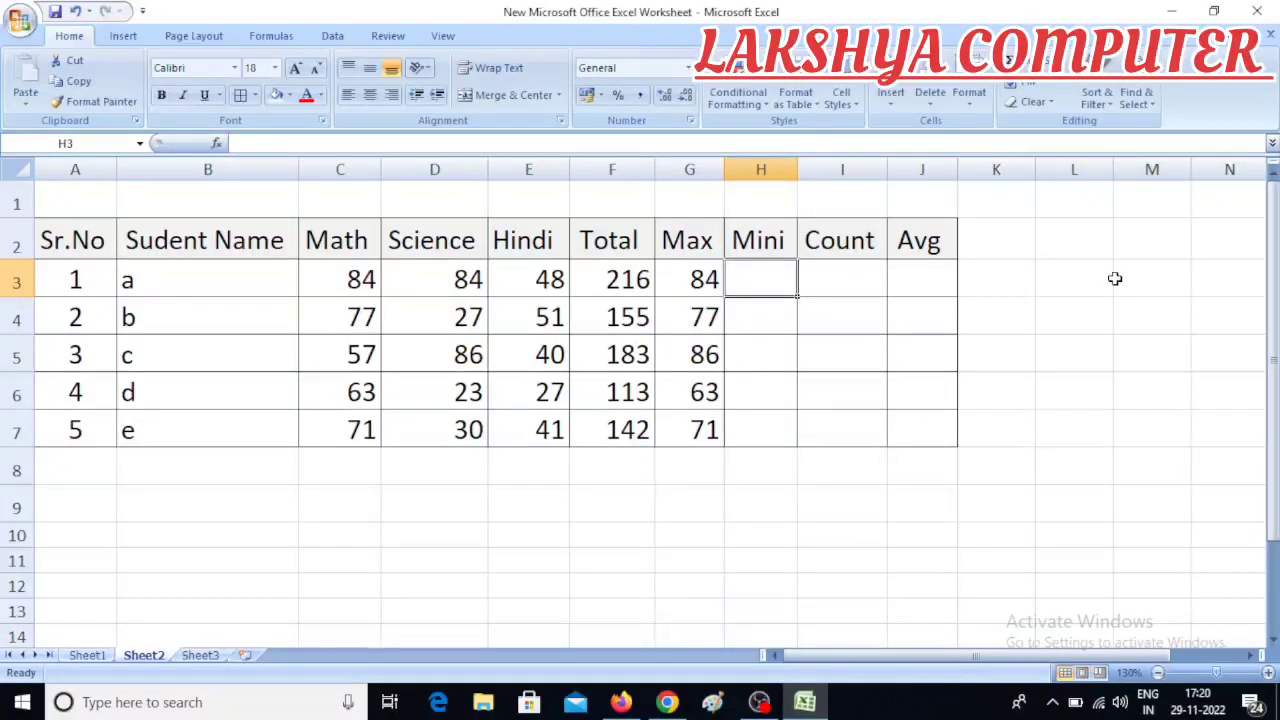
double_click(760, 284)
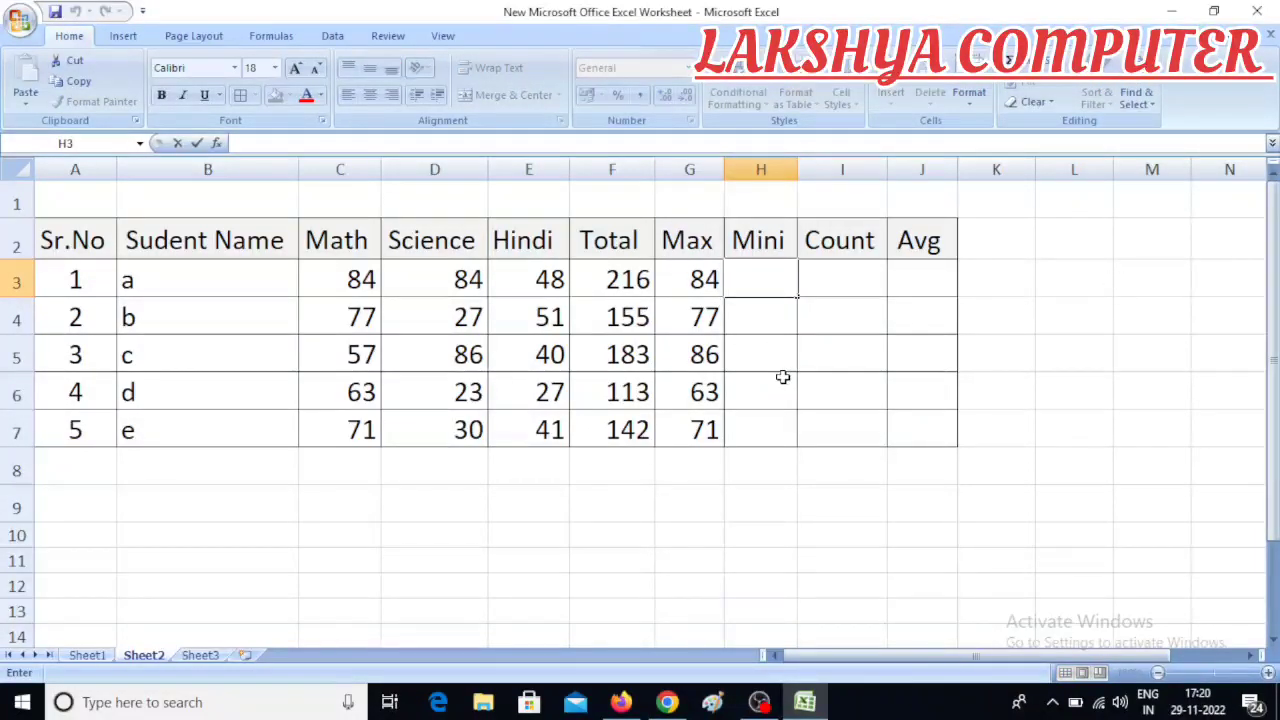
key(Escape)
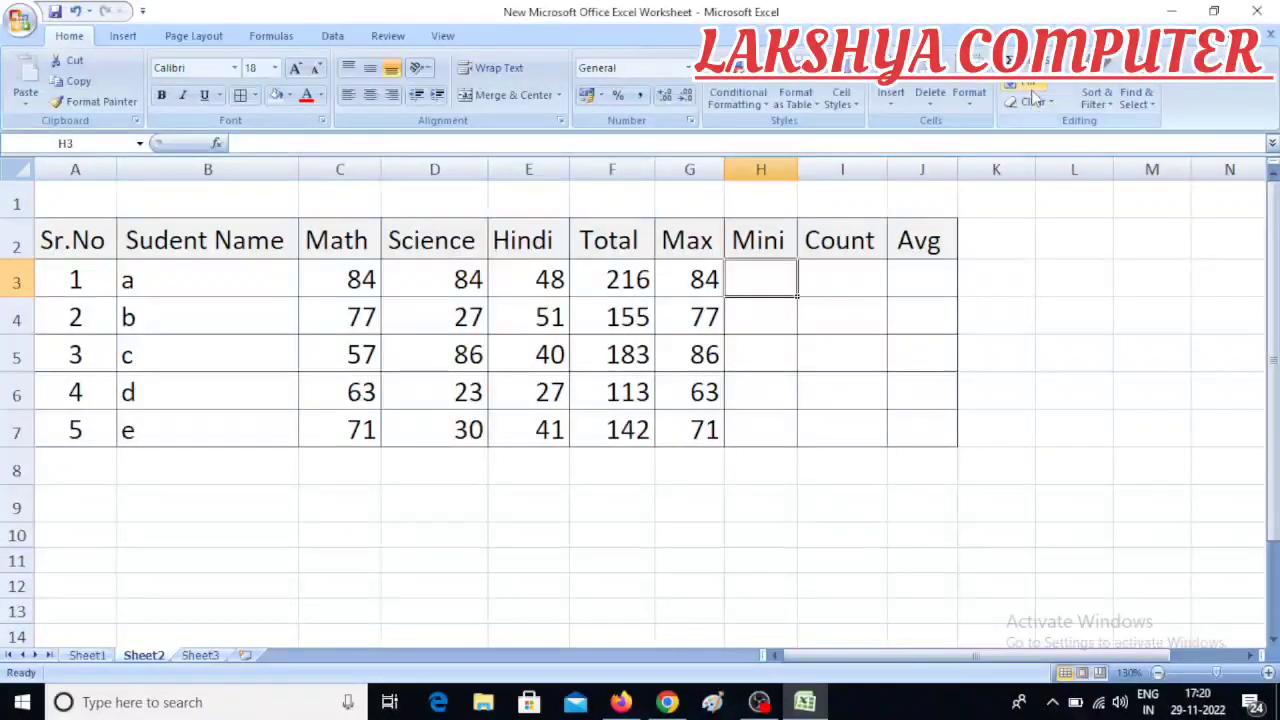
Step: Enter the formula =MIN(C3:E3) in H3 to find the first student's lowest mark
click(1064, 60)
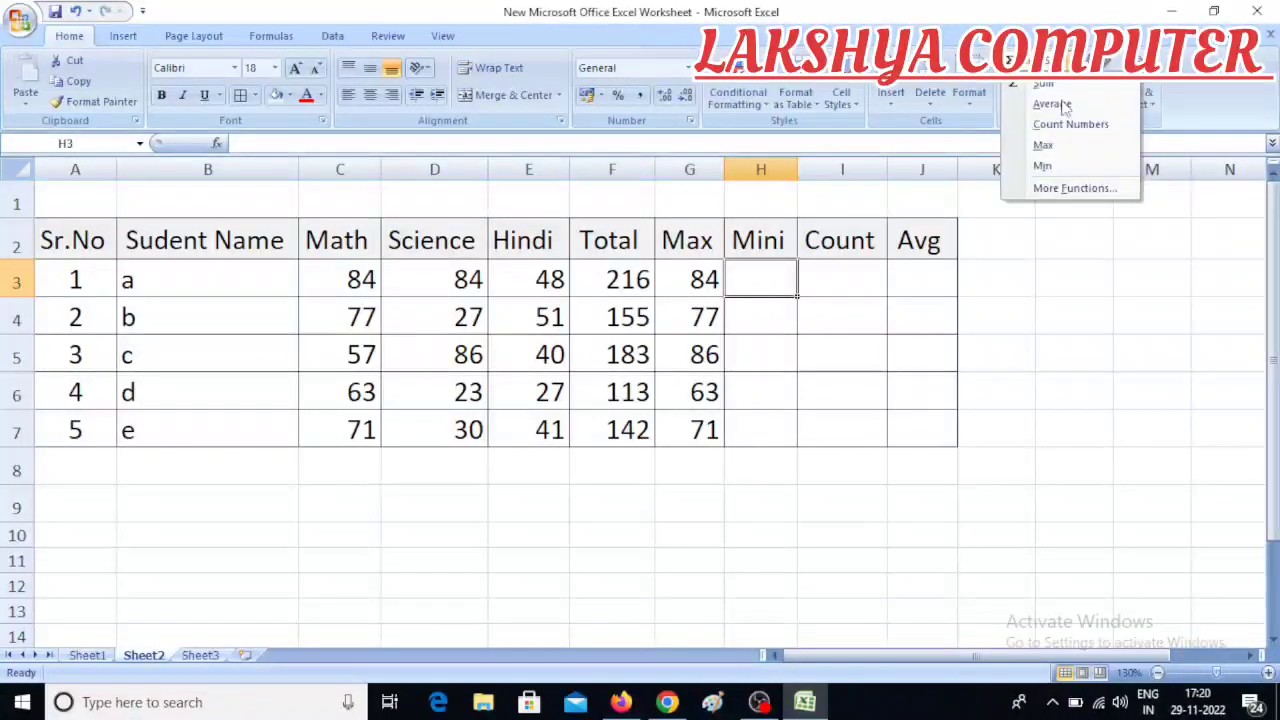
click(1043, 166)
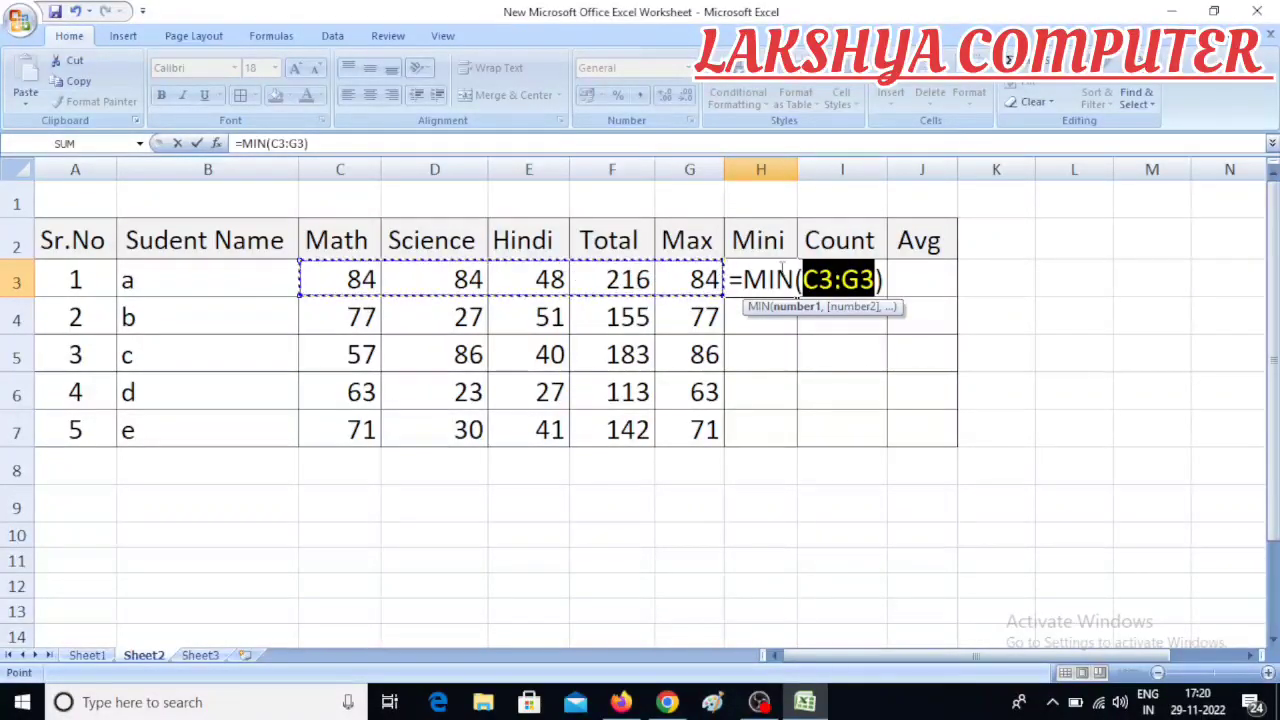
click(353, 280)
drag(353, 280, 506, 280)
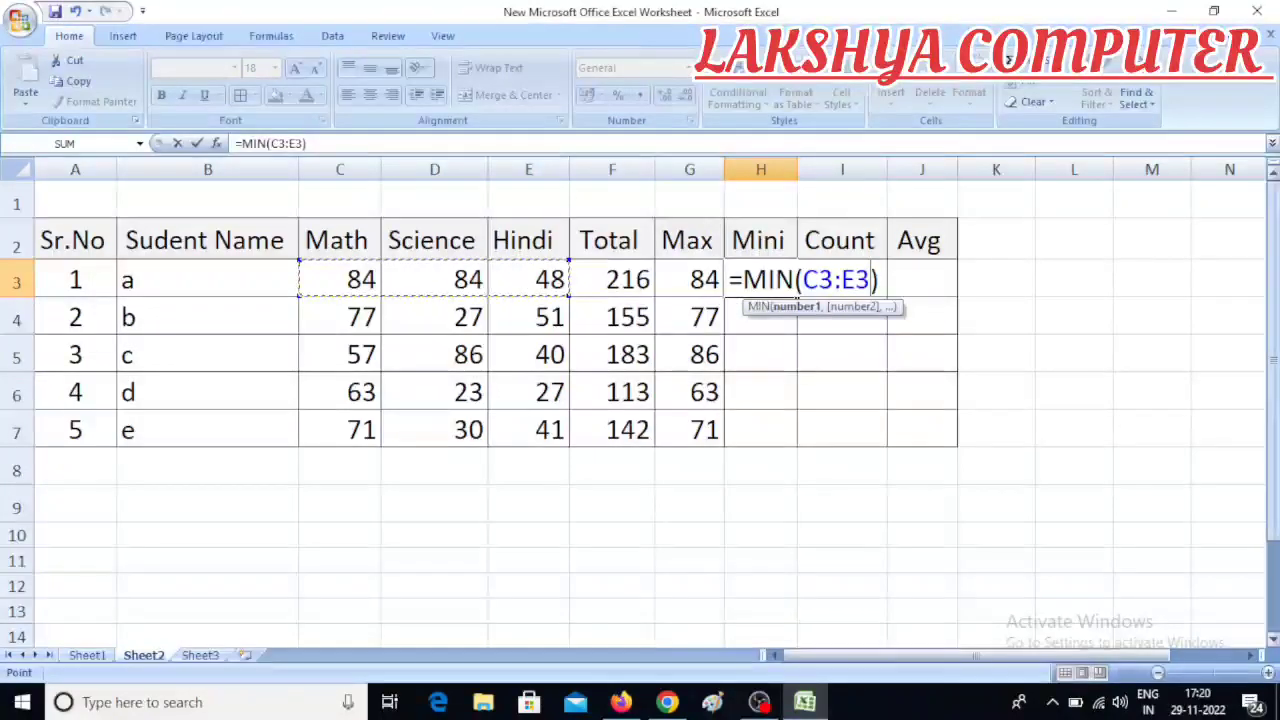
key(Return)
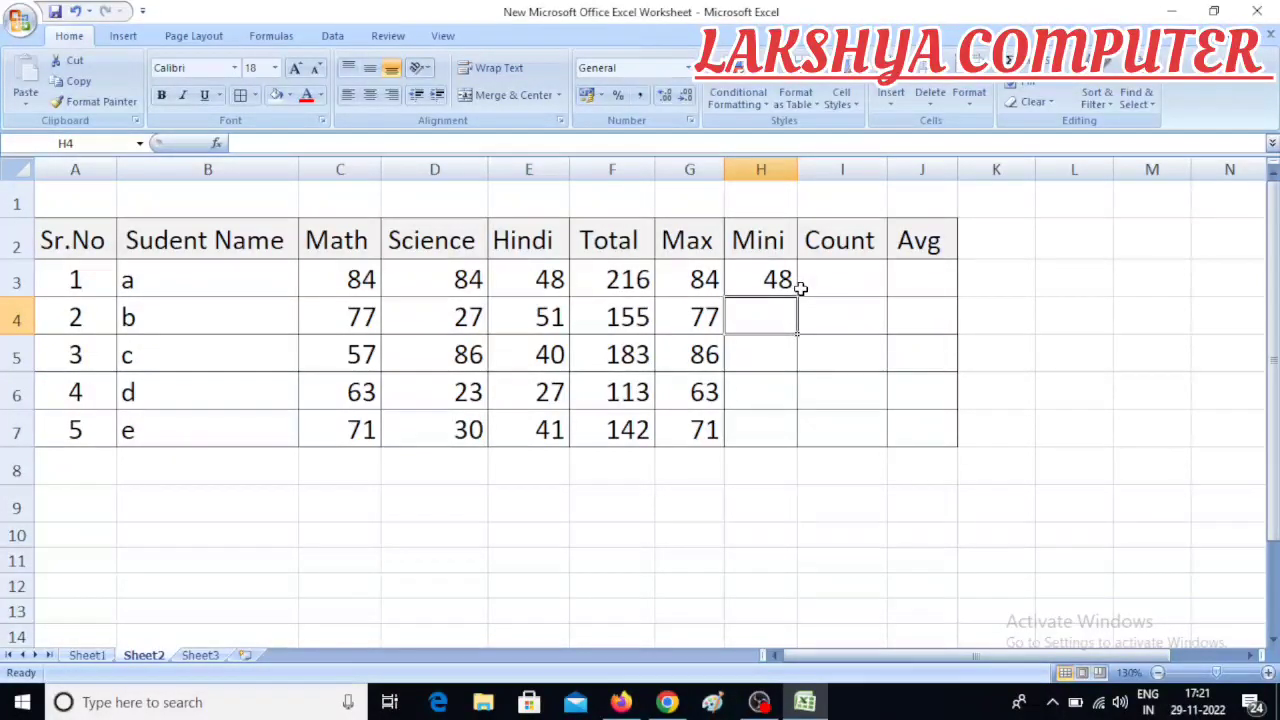
Step: Fill the MIN formula from H3 down to H7 for the remaining students
click(790, 288)
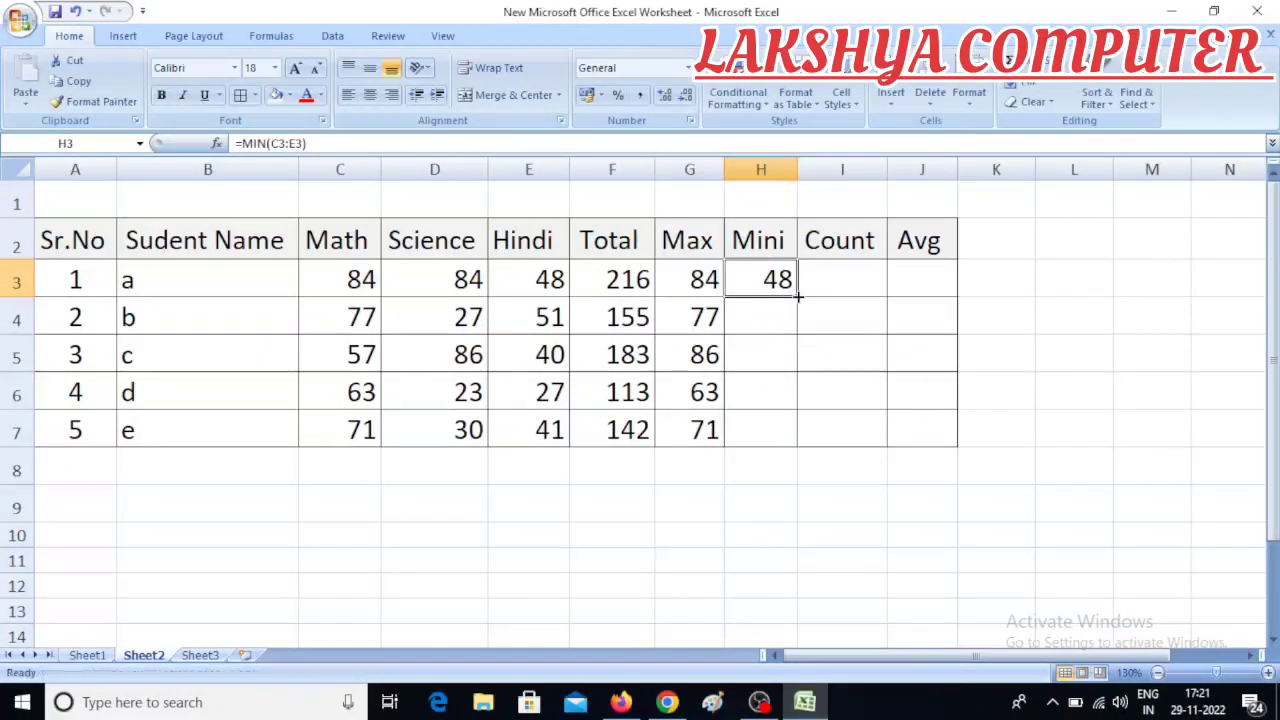
double_click(797, 298)
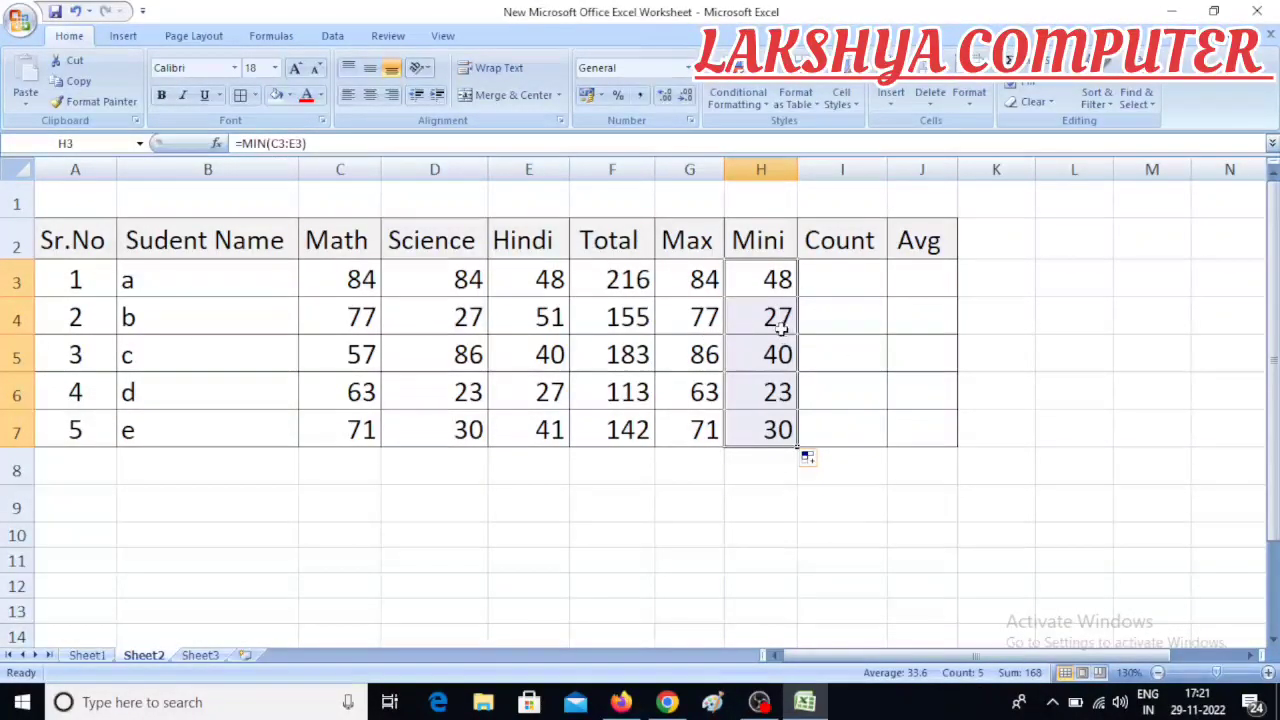
click(456, 320)
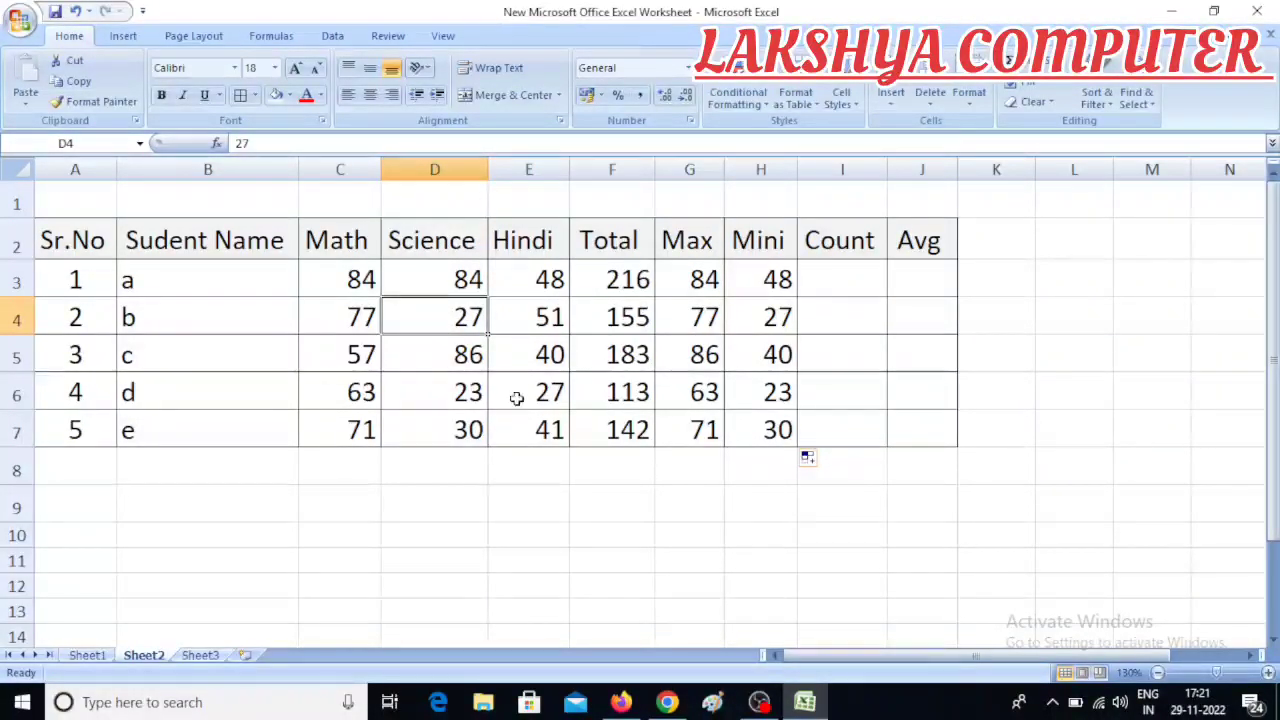
click(842, 272)
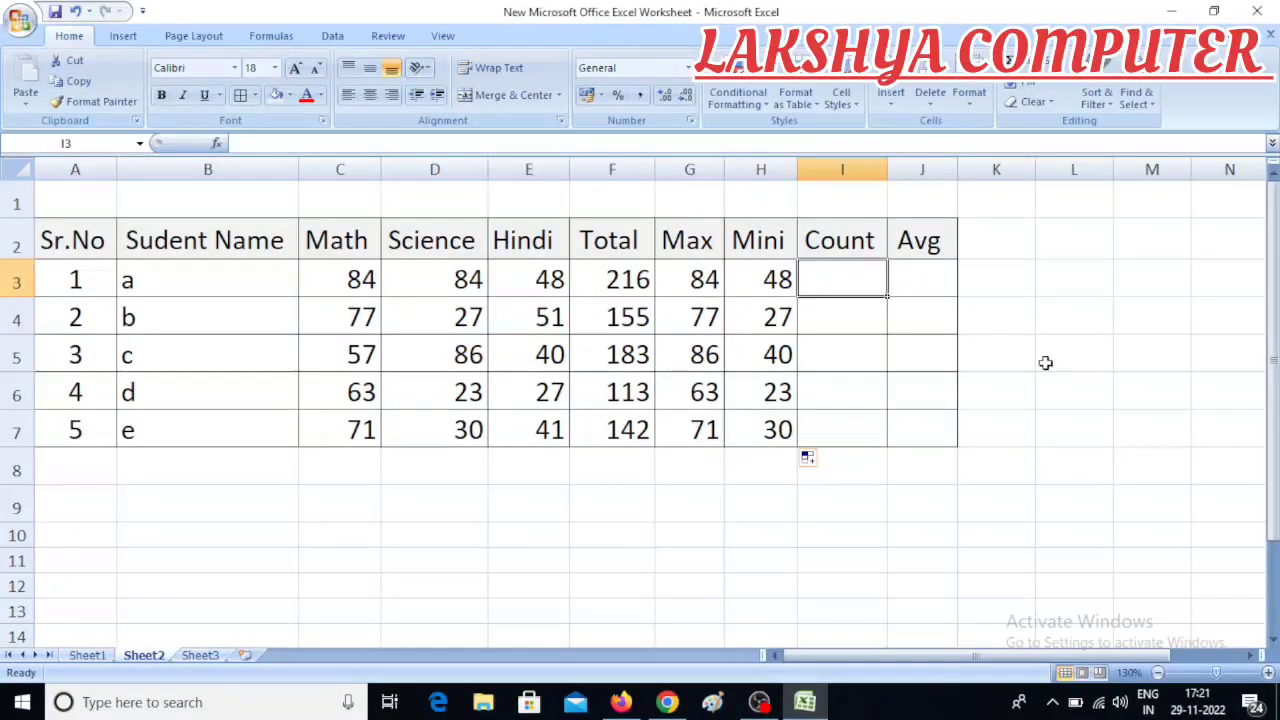
click(329, 278)
drag(329, 278, 552, 432)
click(625, 510)
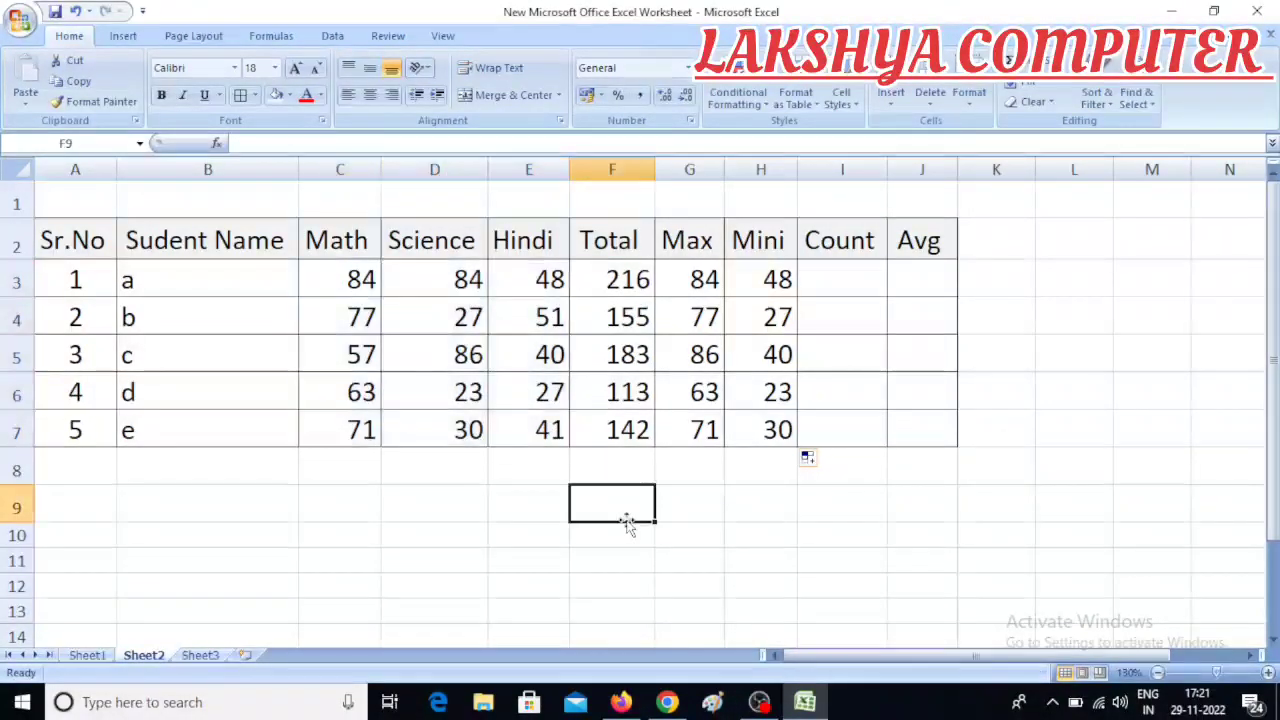
Step: Enter the formula =COUNT(C3:E3) in I3 to count the first student's marks
click(849, 283)
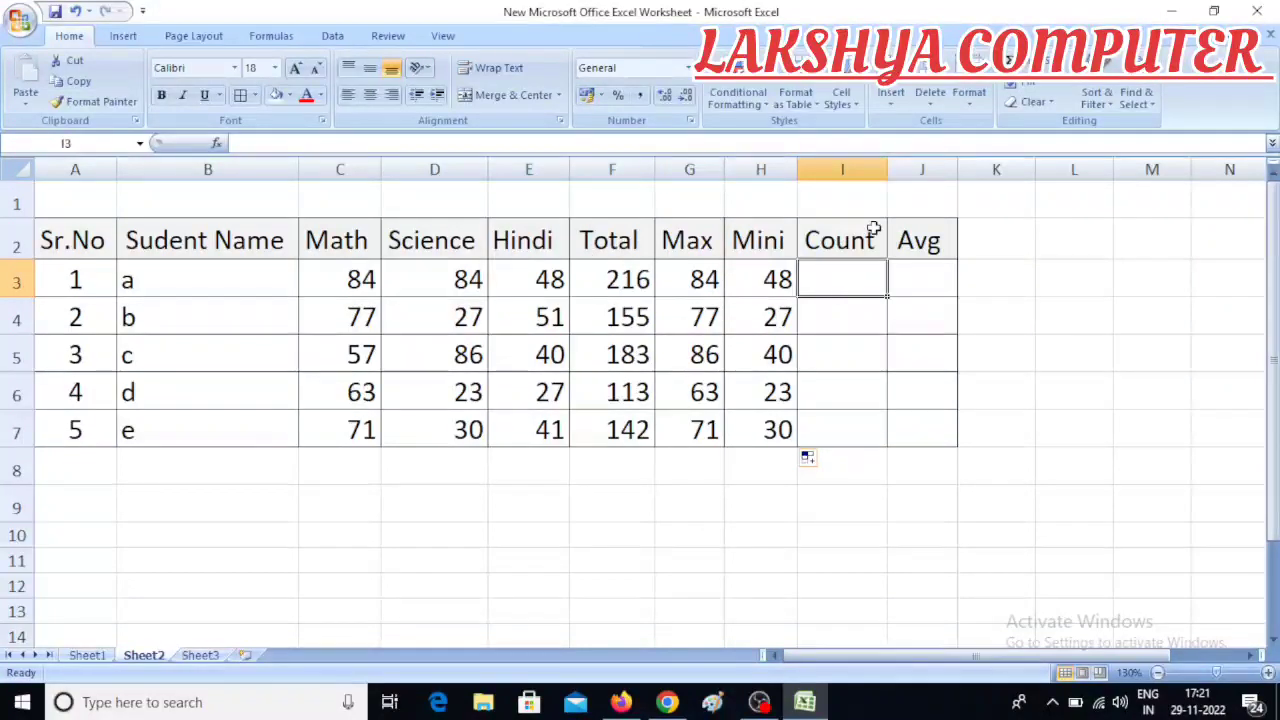
click(1066, 62)
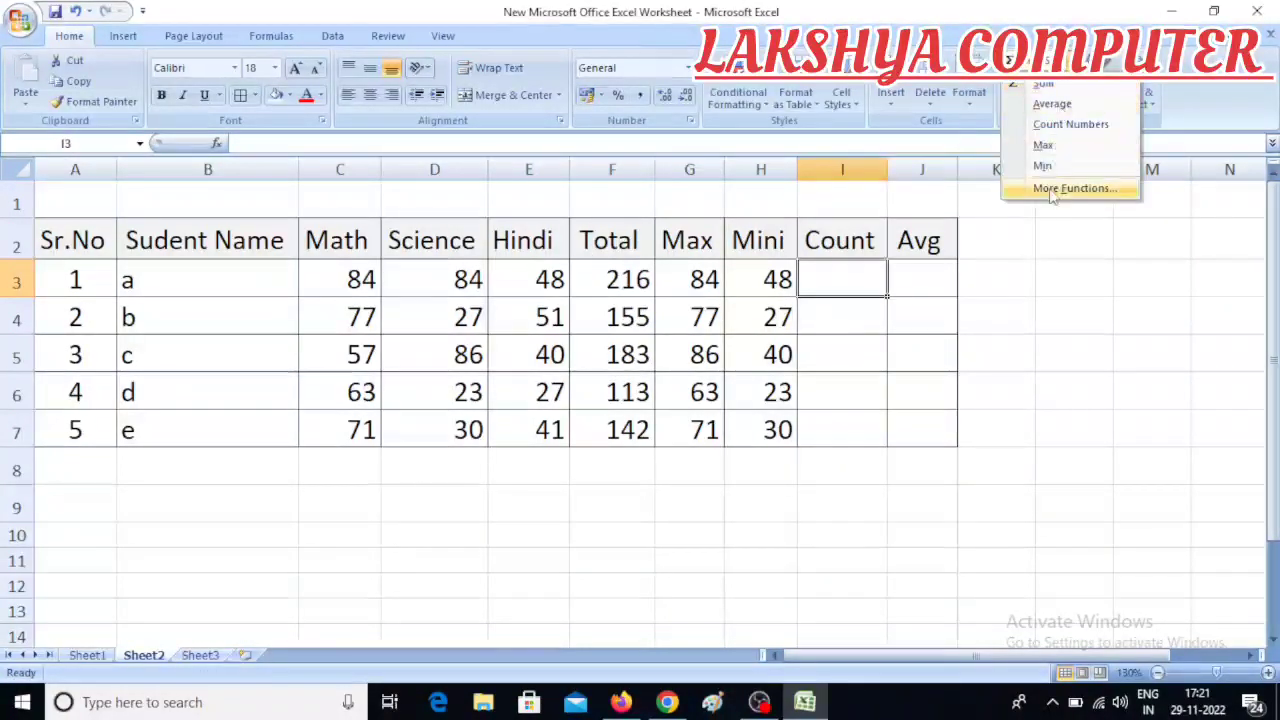
click(1113, 131)
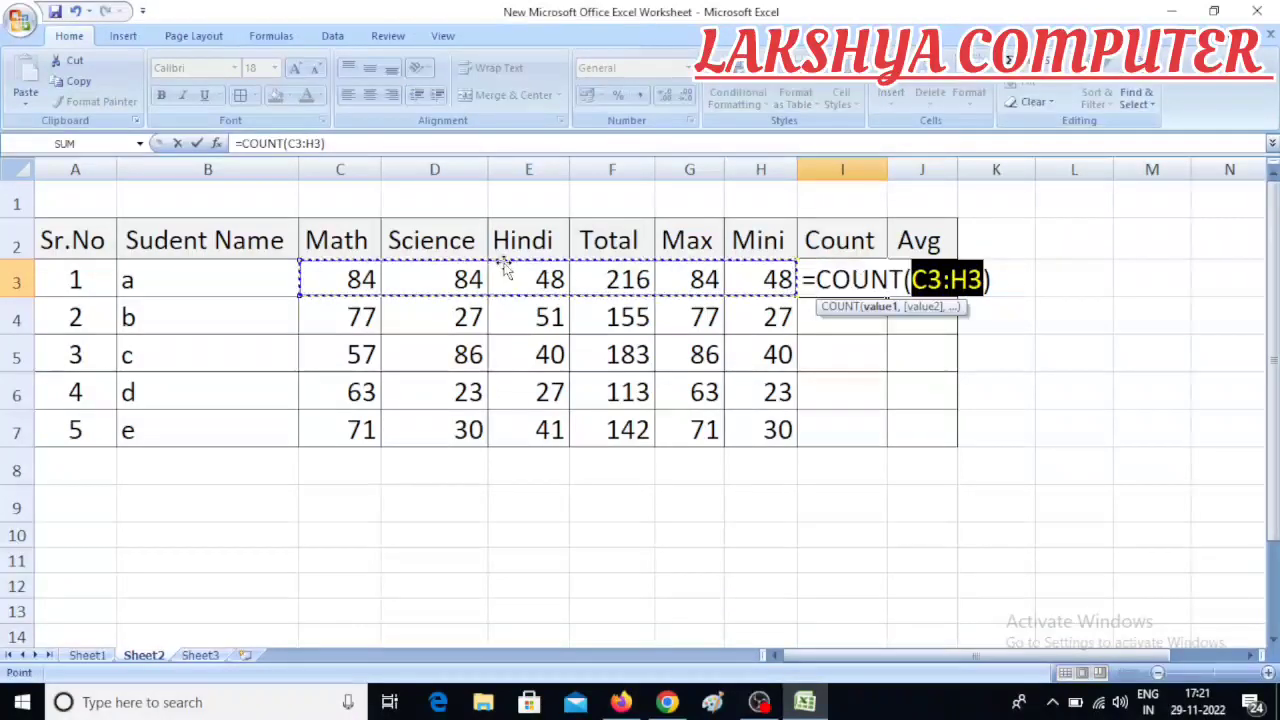
click(328, 278)
drag(328, 278, 546, 280)
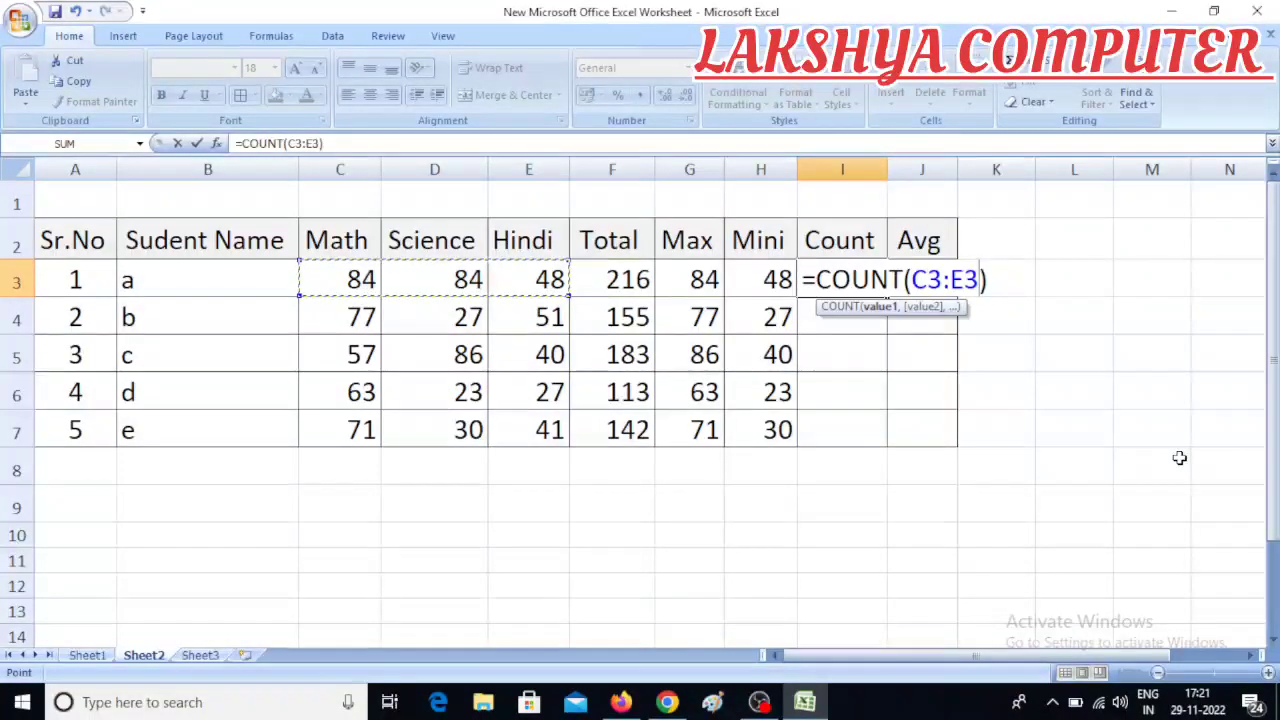
key(Return)
Step: Fill the COUNT formula from I3 down to I7 for the remaining students
click(863, 277)
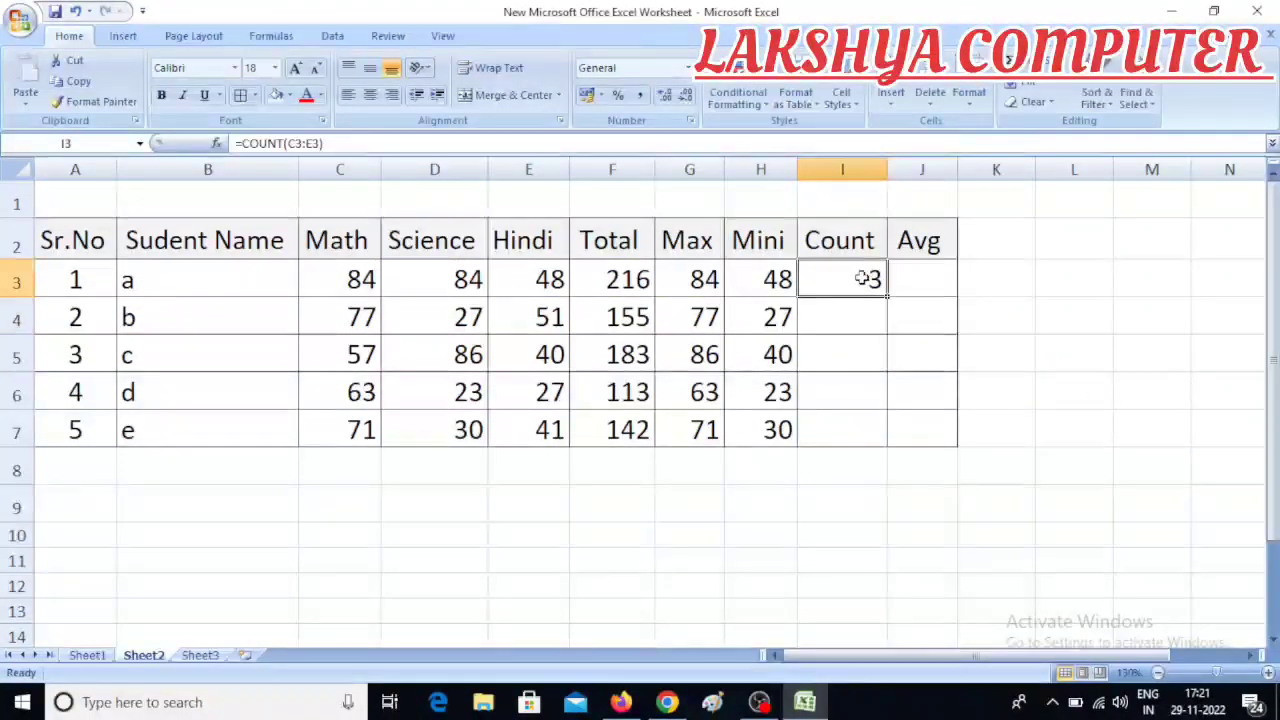
drag(887, 297, 890, 445)
click(1062, 372)
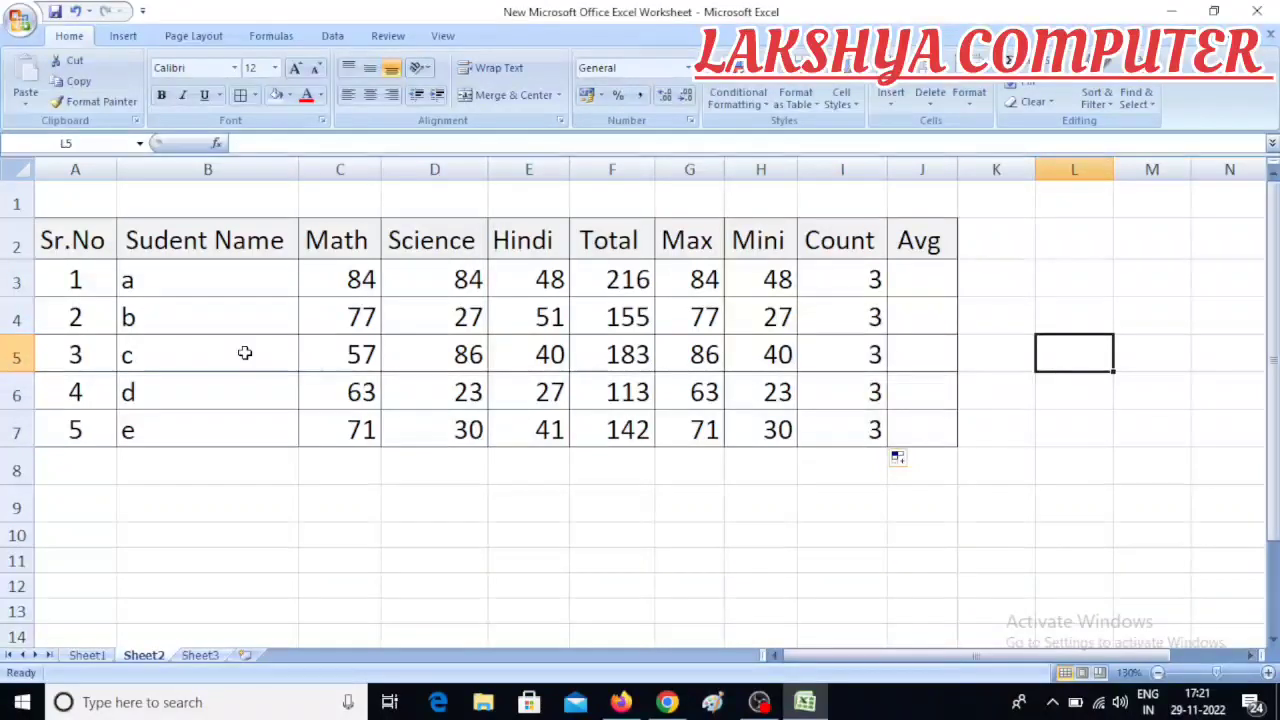
Step: Set student e's Science mark in D7 to 0
click(466, 430)
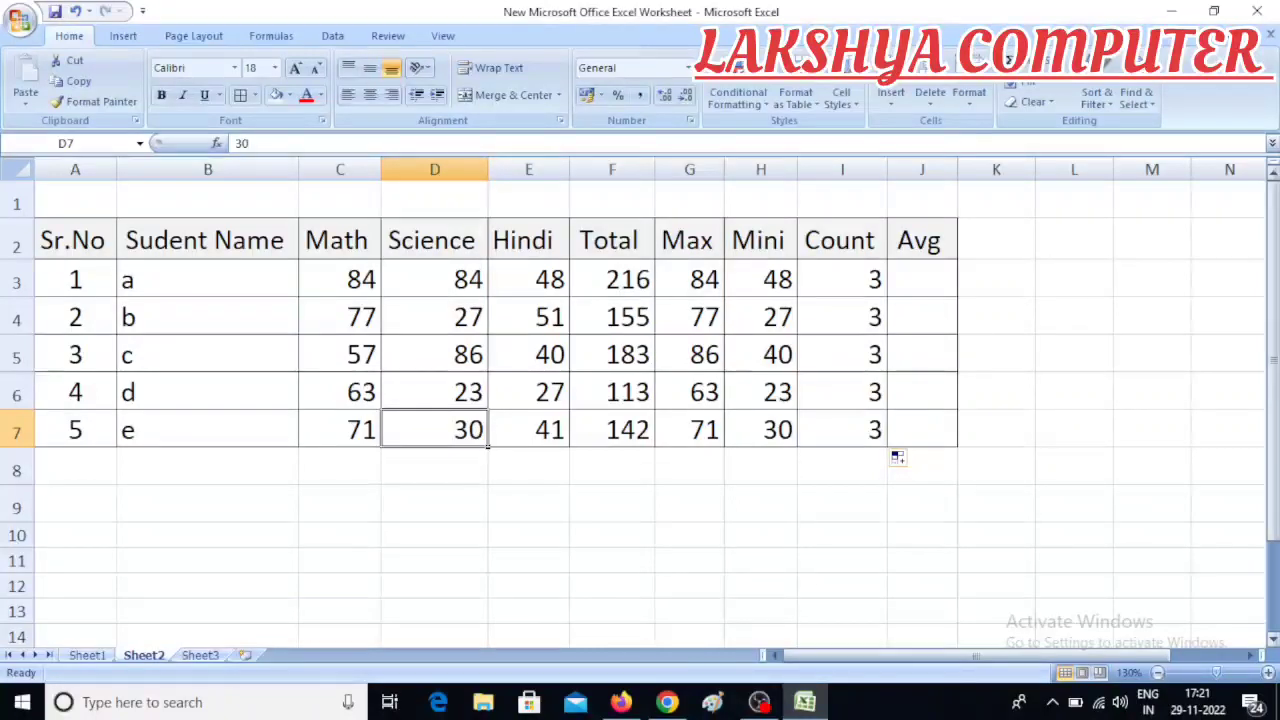
text(0)
click(1001, 399)
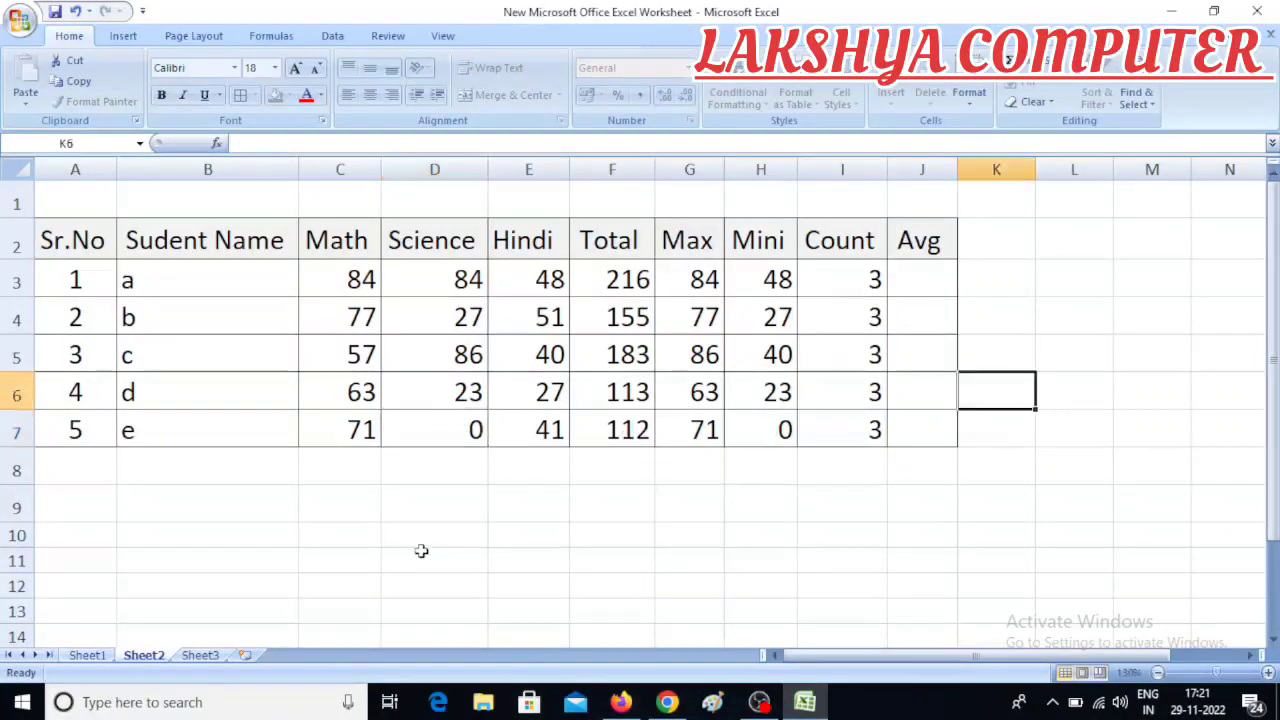
Step: Clear student e's Science mark in D7, leaving the cell empty
click(440, 440)
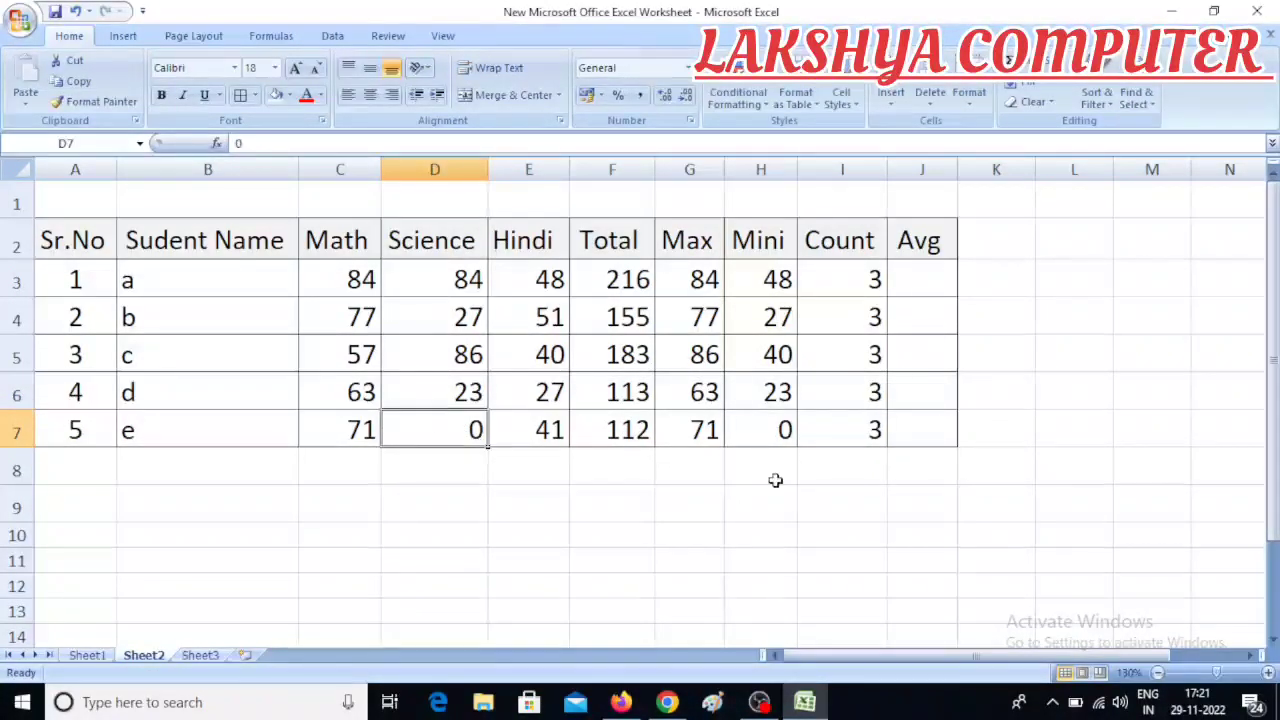
key(Delete)
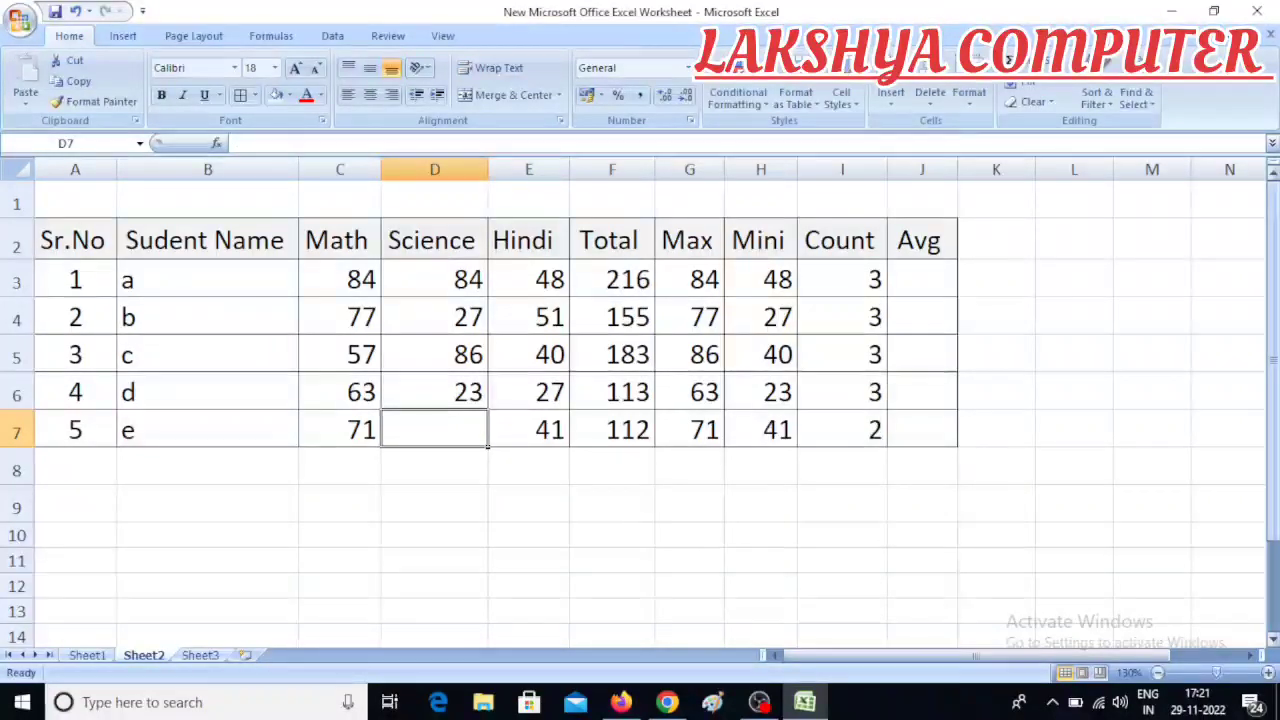
click(960, 444)
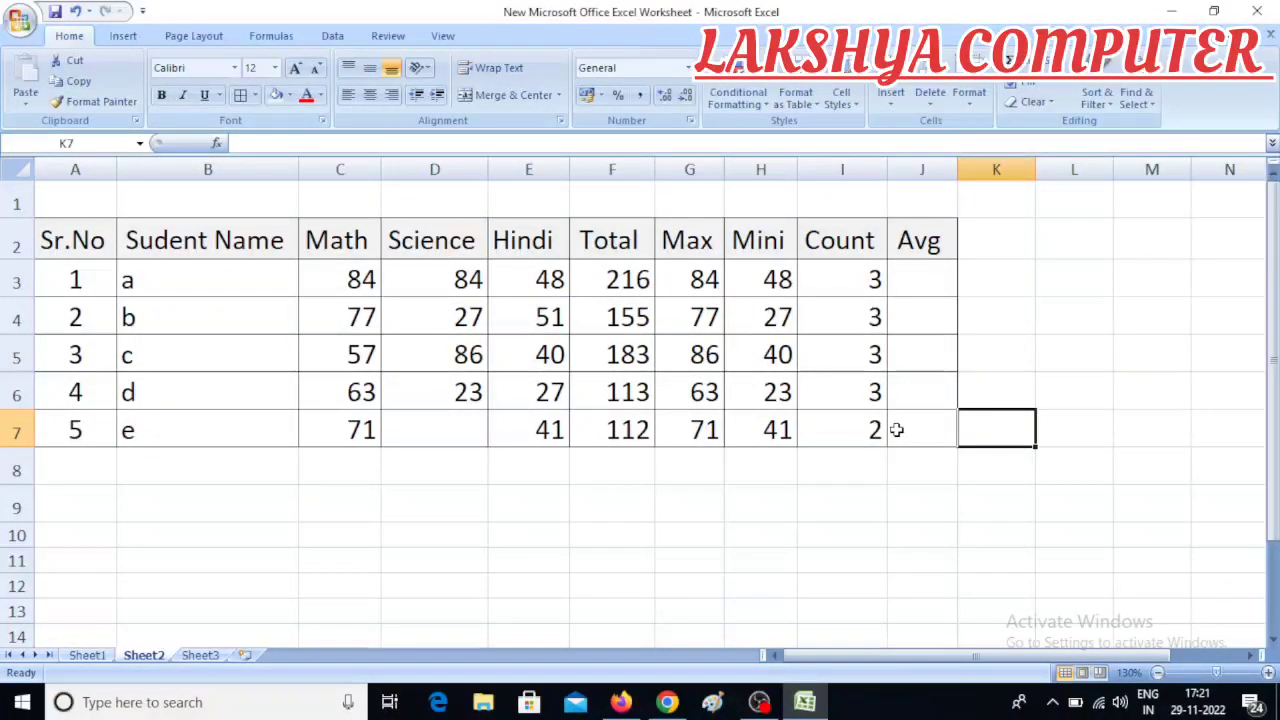
Step: Set student e's Science mark in D7 to 30
click(440, 430)
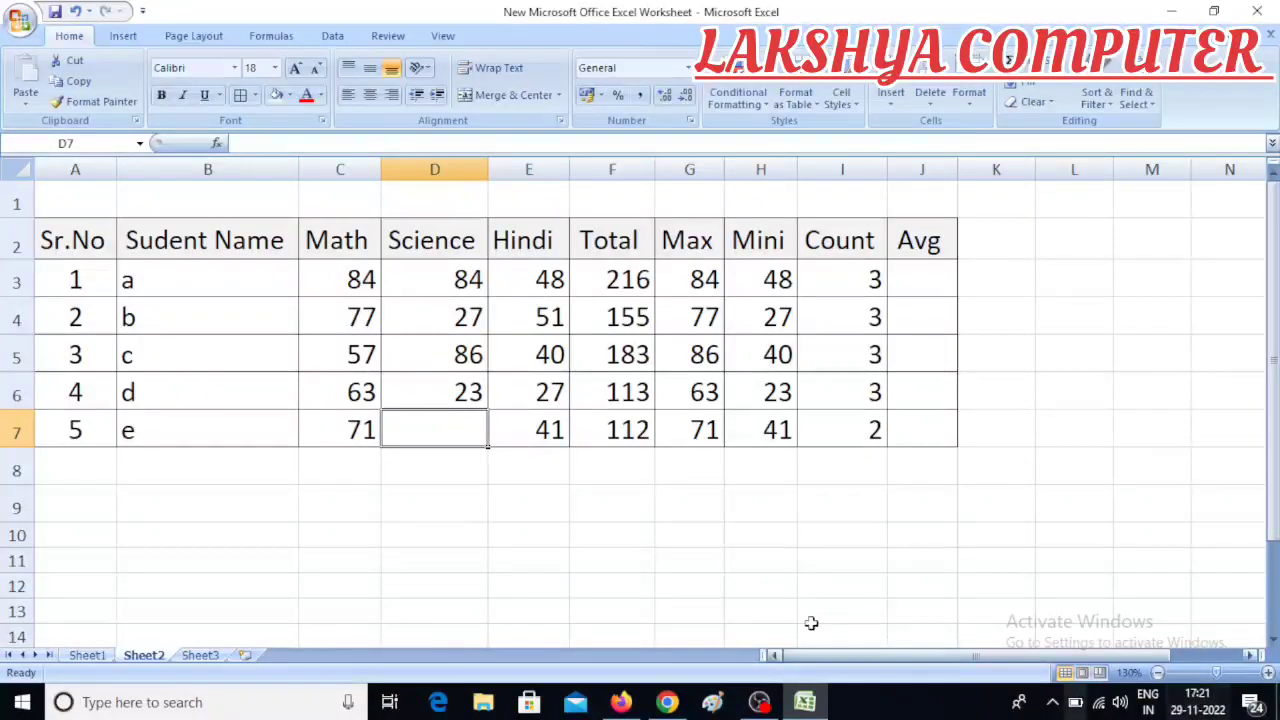
text(30)
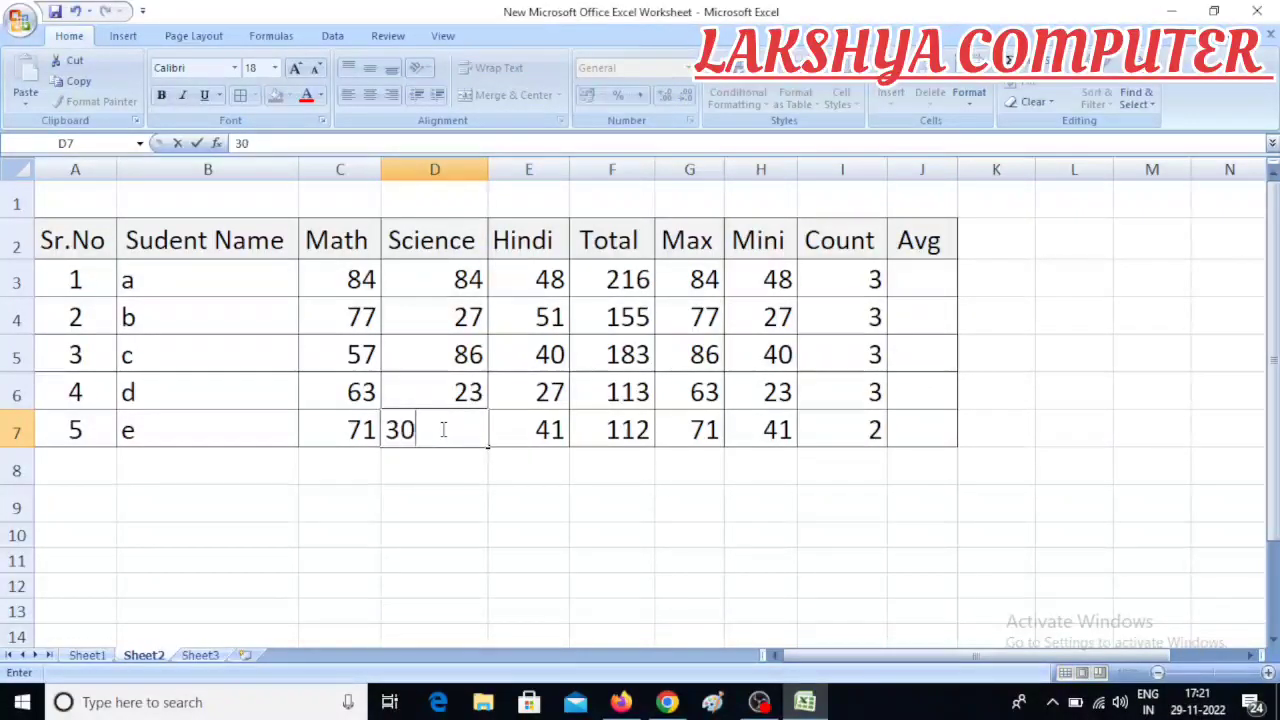
click(495, 550)
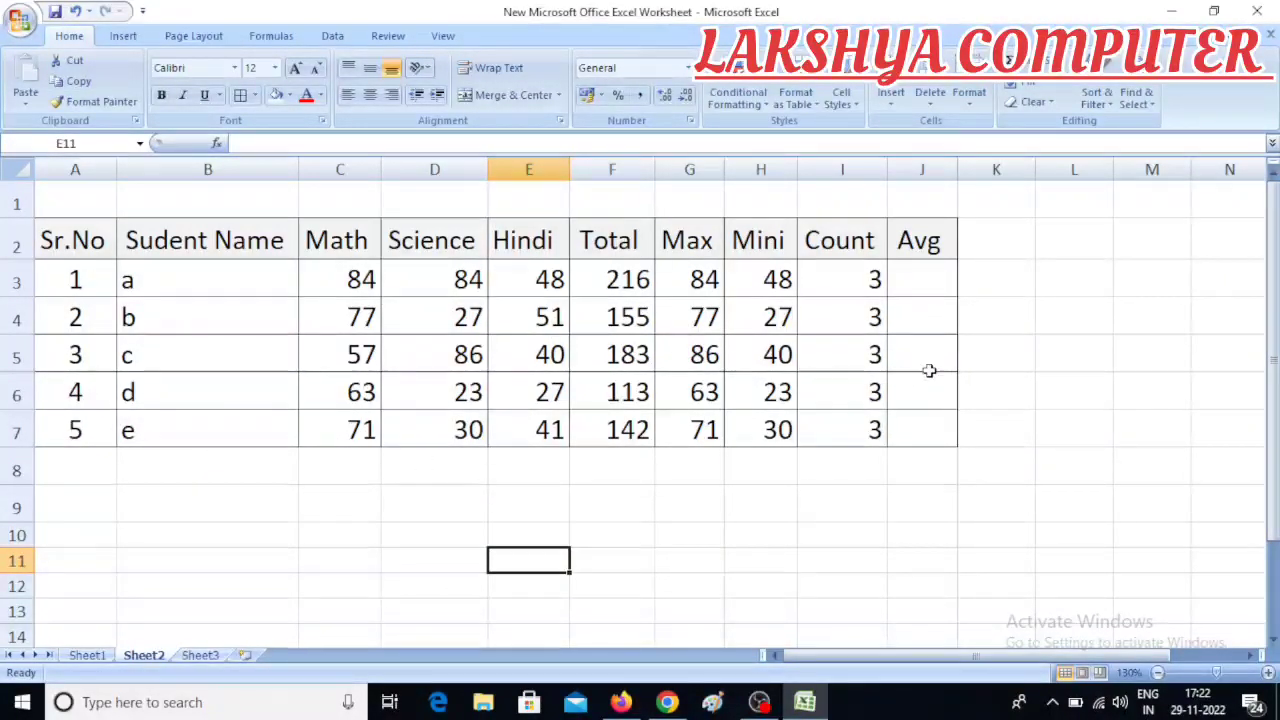
Step: Enter the formula =AVERAGE(C3:E3) in J3 to average the first student's marks
click(936, 280)
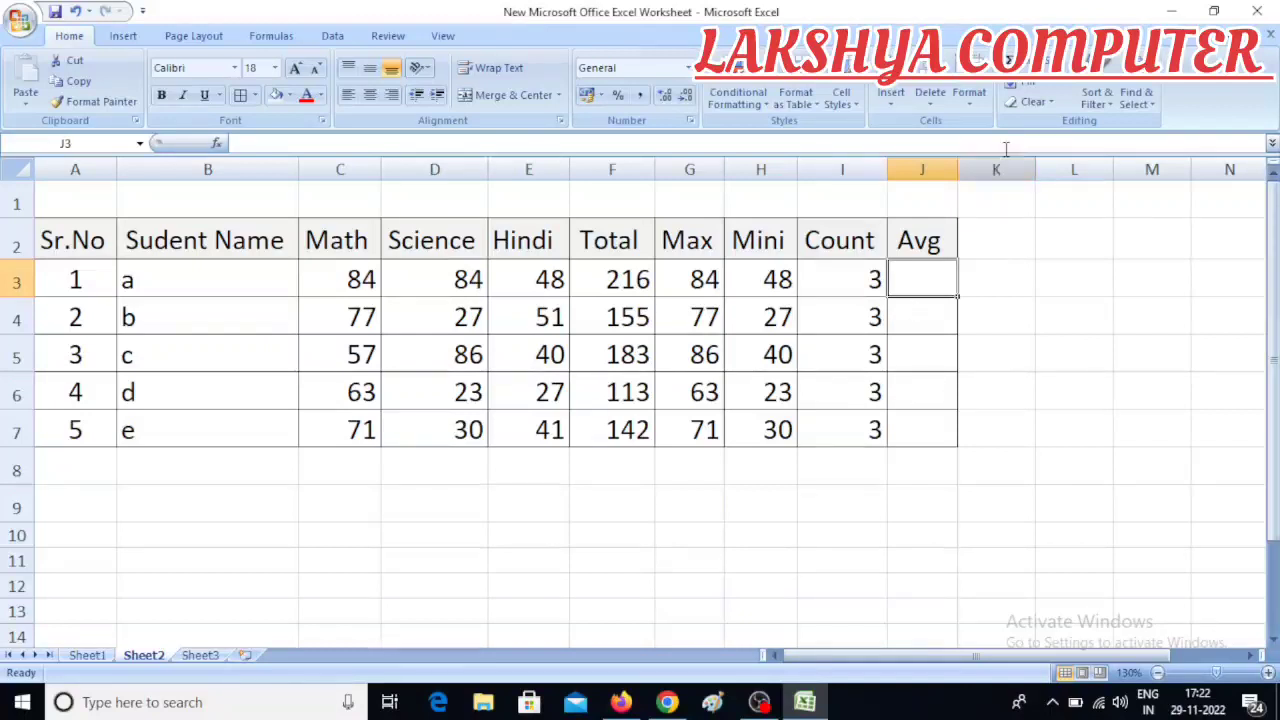
click(1074, 61)
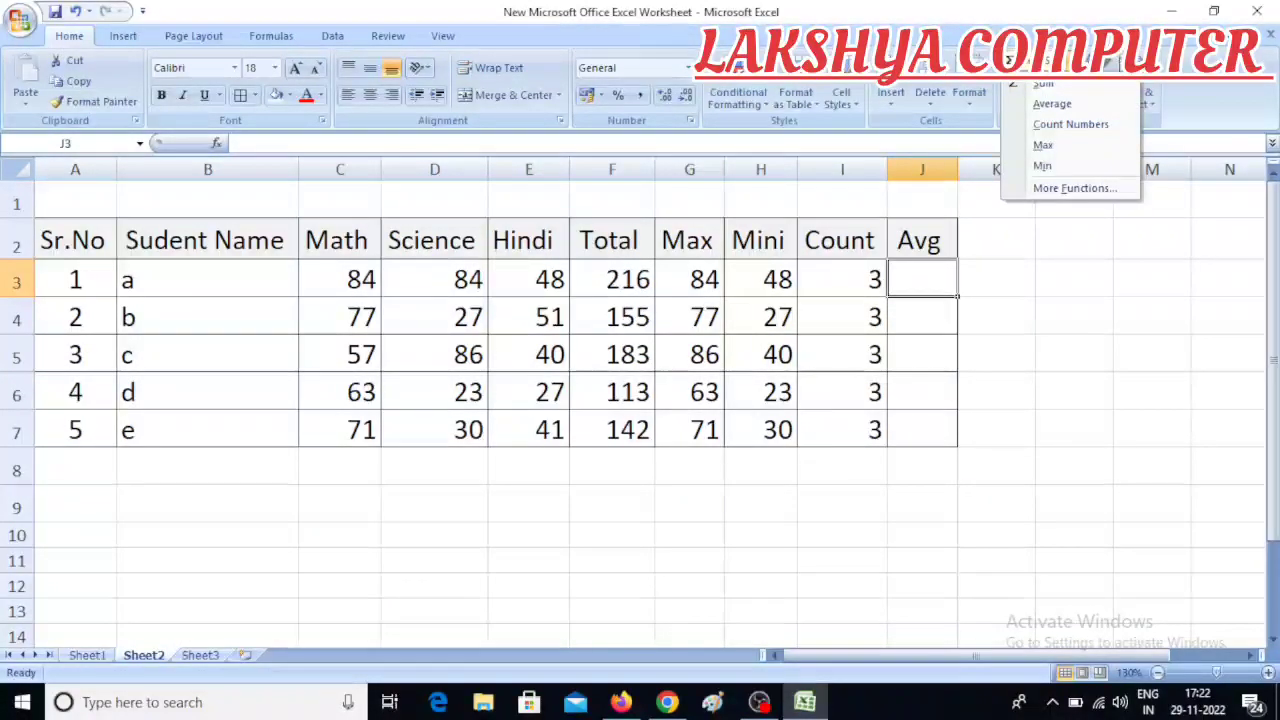
click(1085, 101)
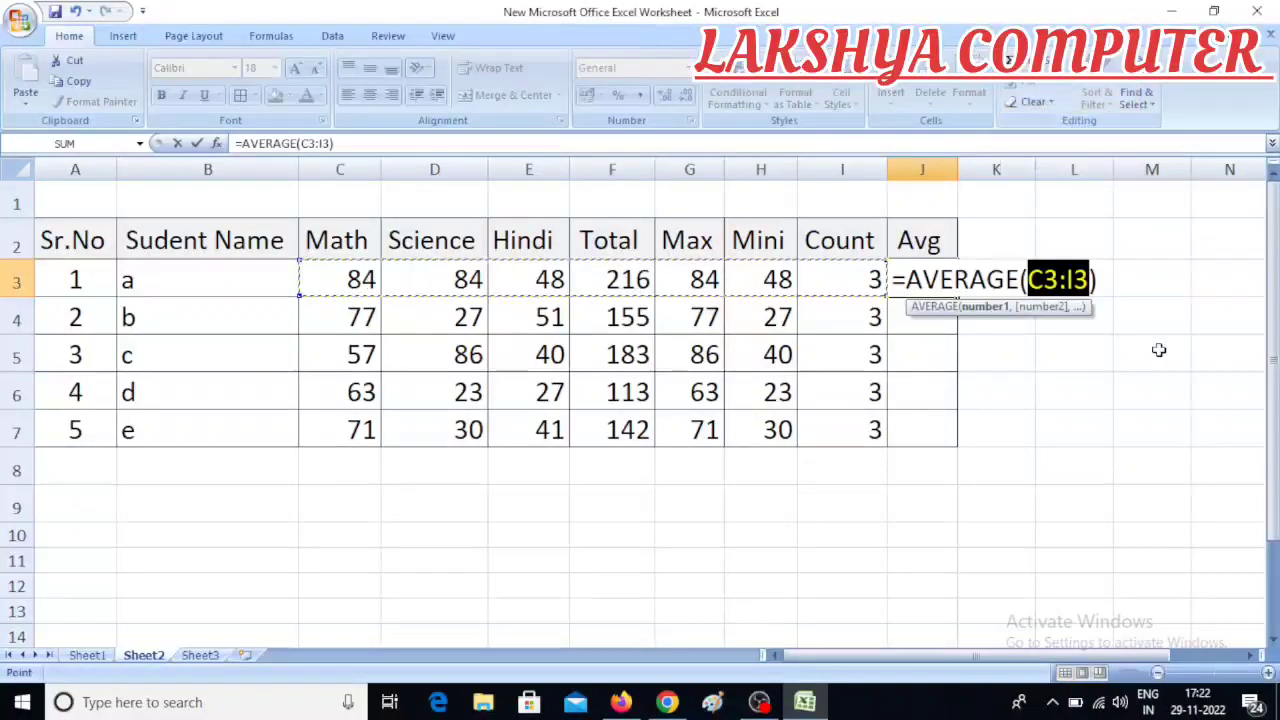
drag(355, 280, 540, 287)
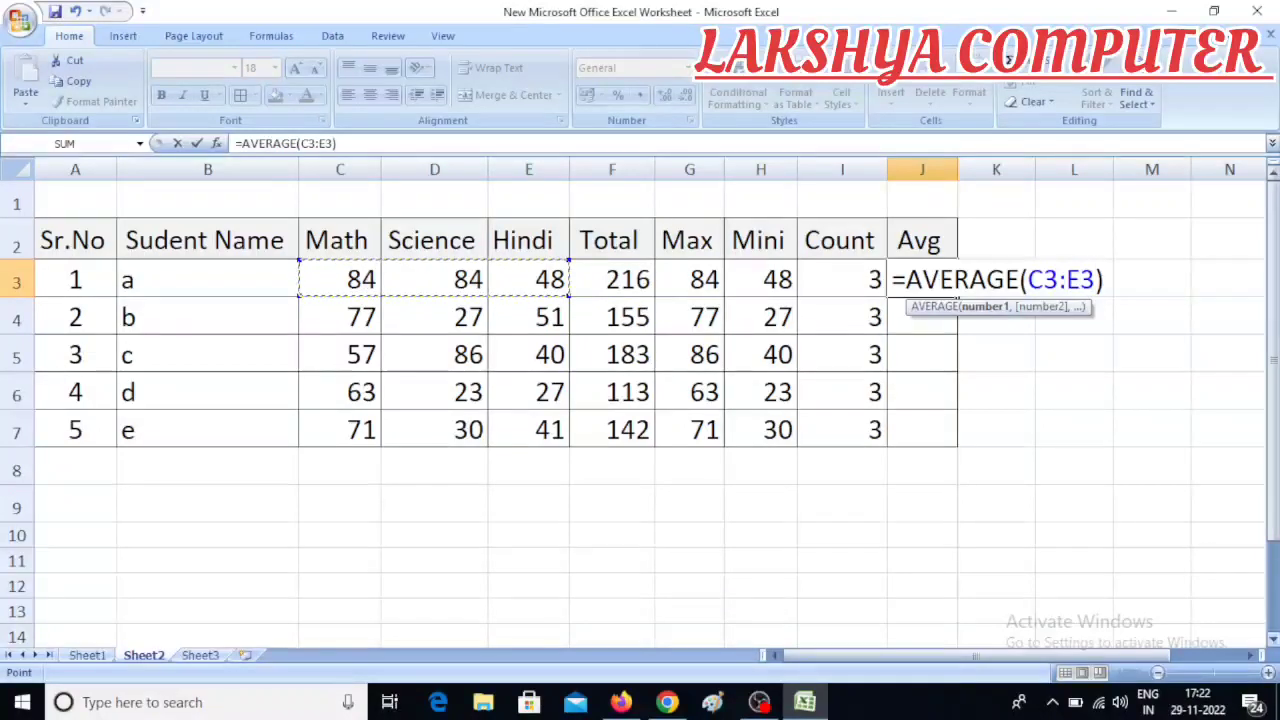
key(Return)
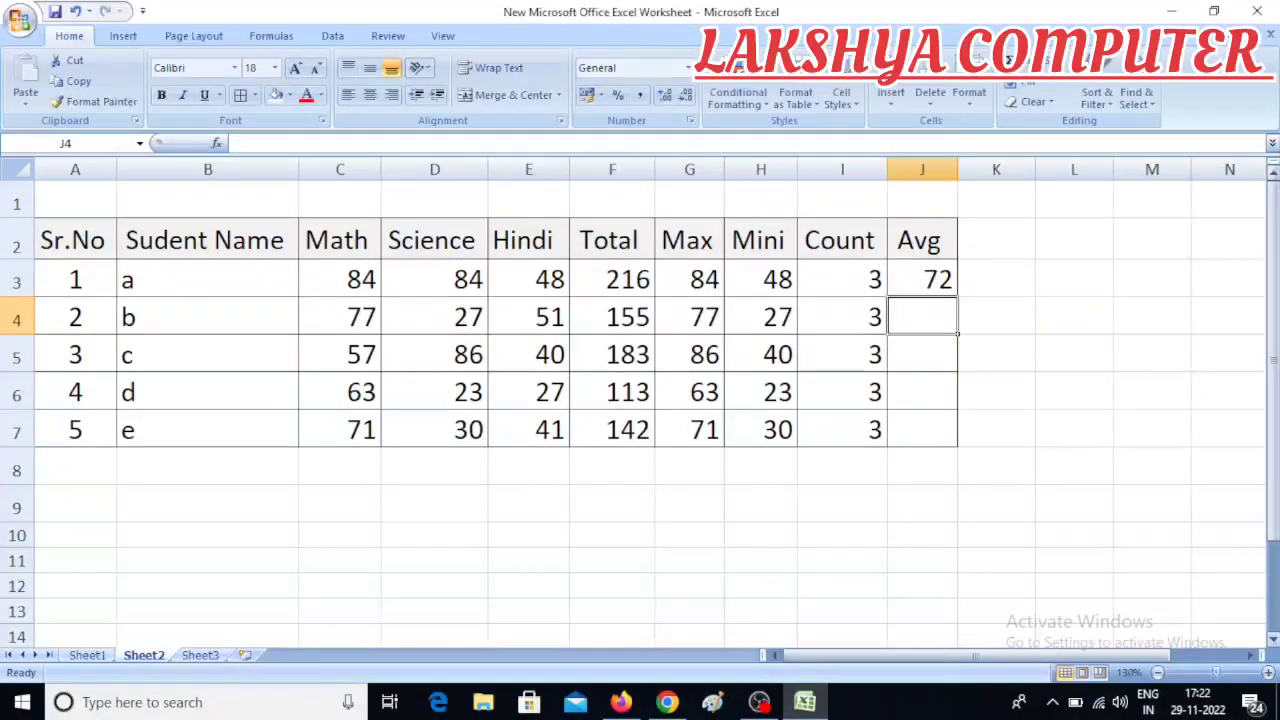
Step: Fill the AVERAGE formula from J3 down to J7 and autofit the Avg column's width to its contents
click(952, 291)
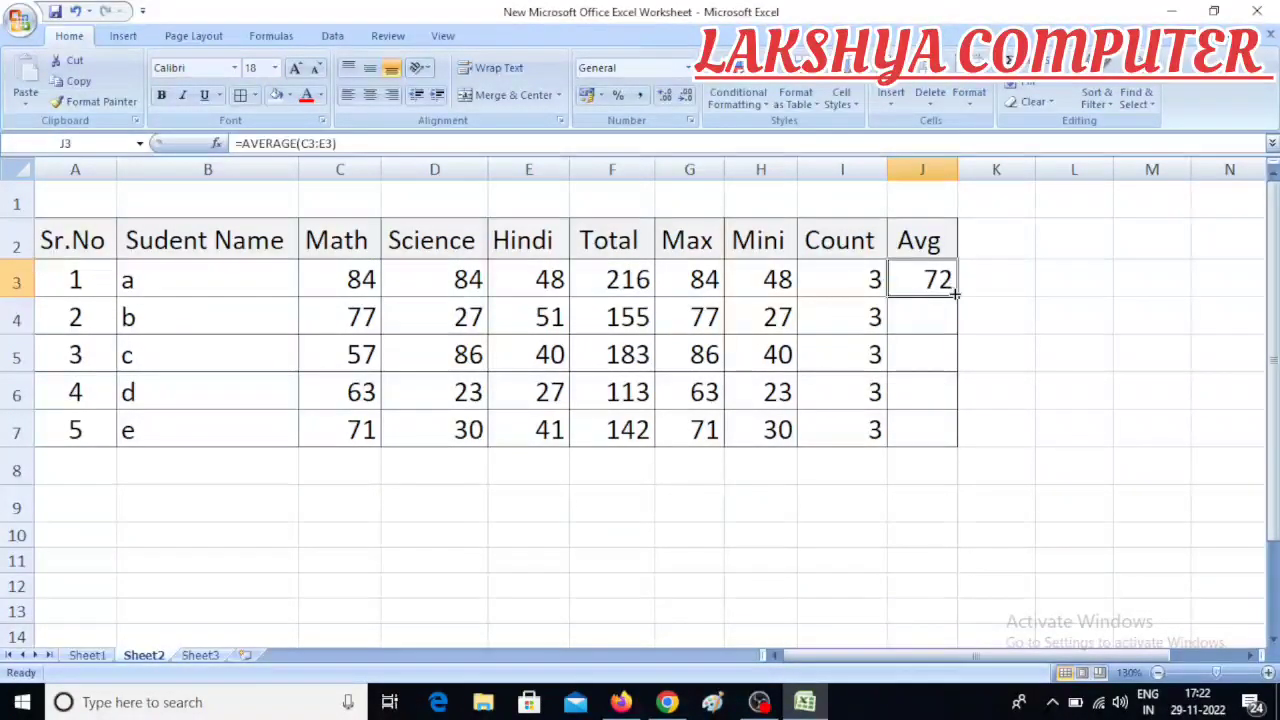
drag(954, 293, 955, 442)
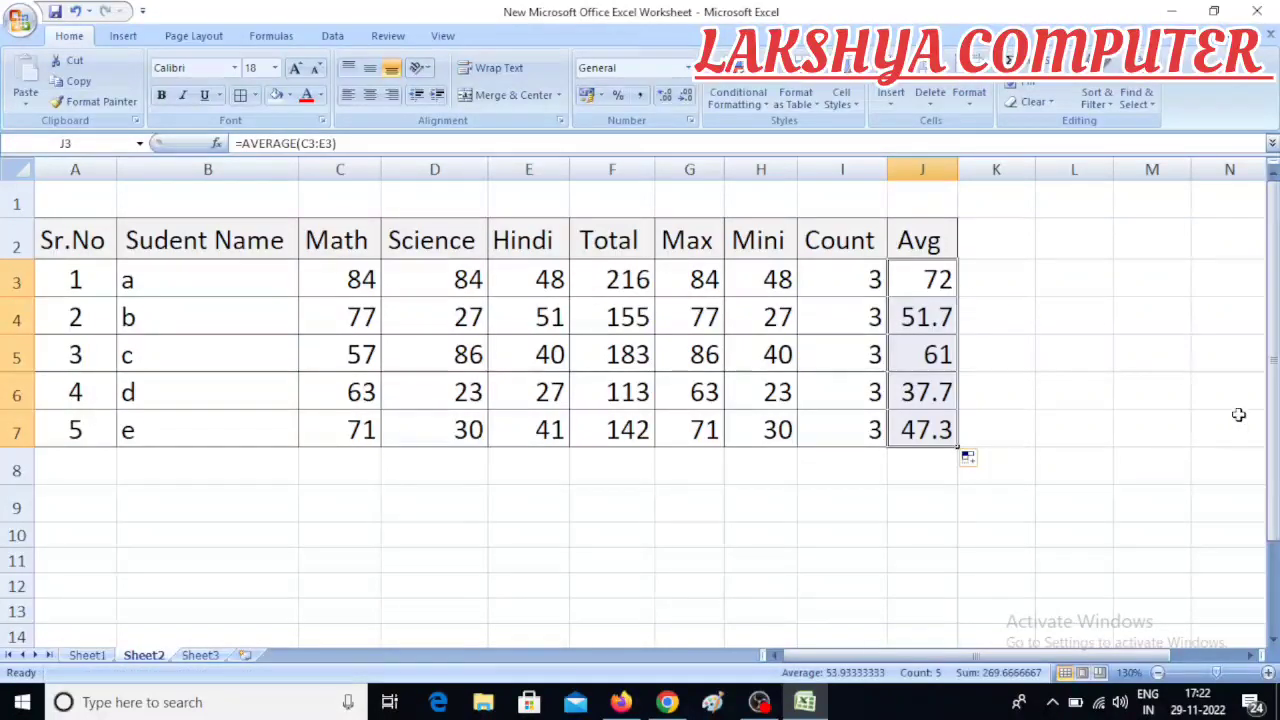
double_click(958, 160)
click(1133, 492)
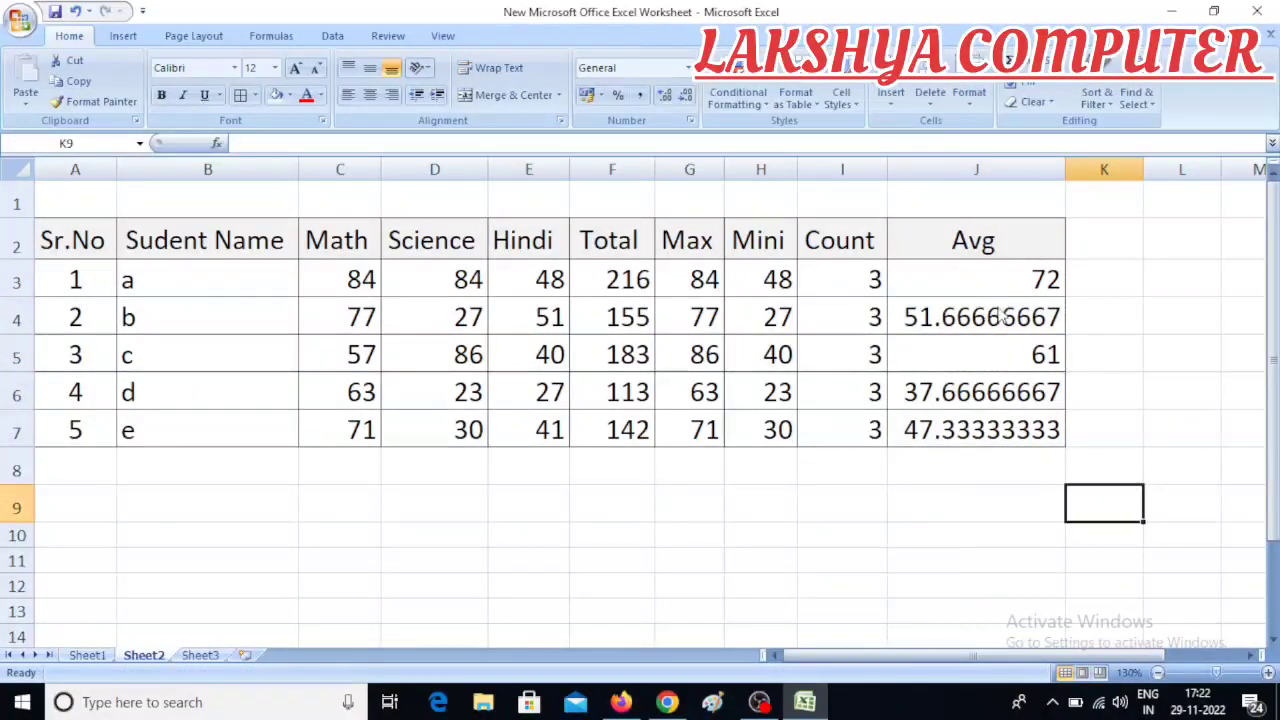
Step: Format the averages in J3:J7 to show two decimal places
click(1001, 281)
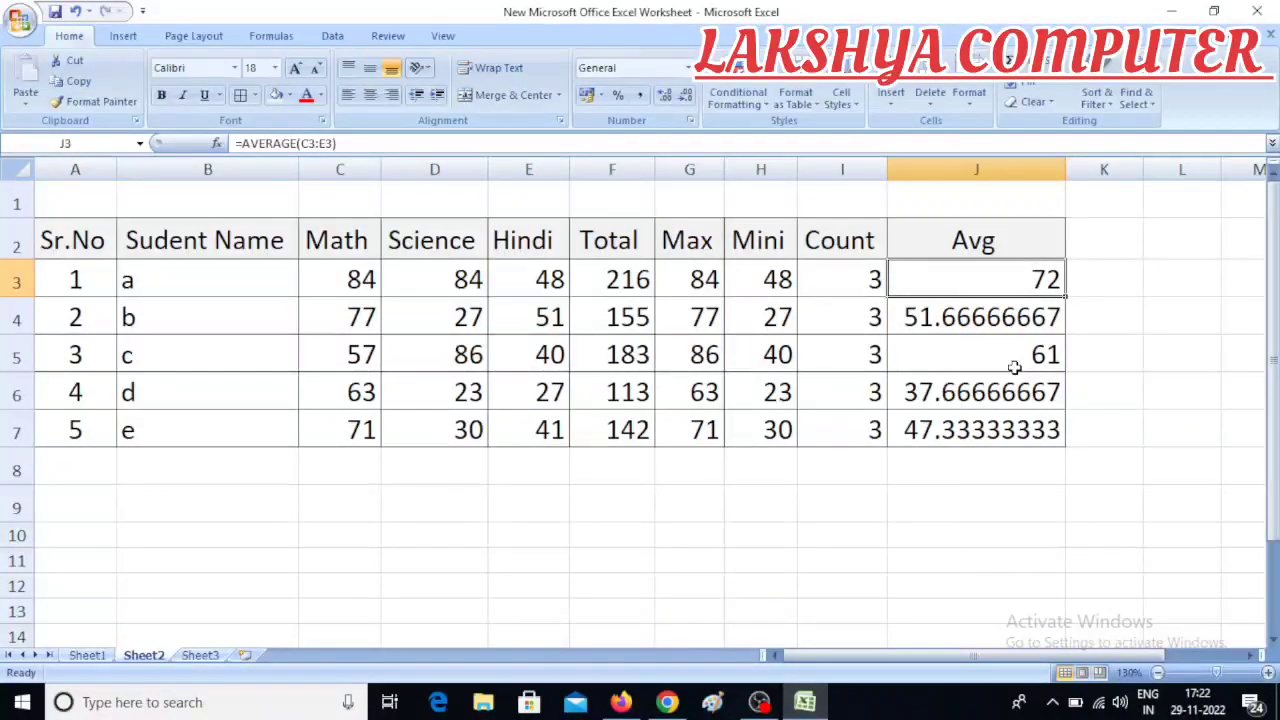
drag(1001, 303, 994, 431)
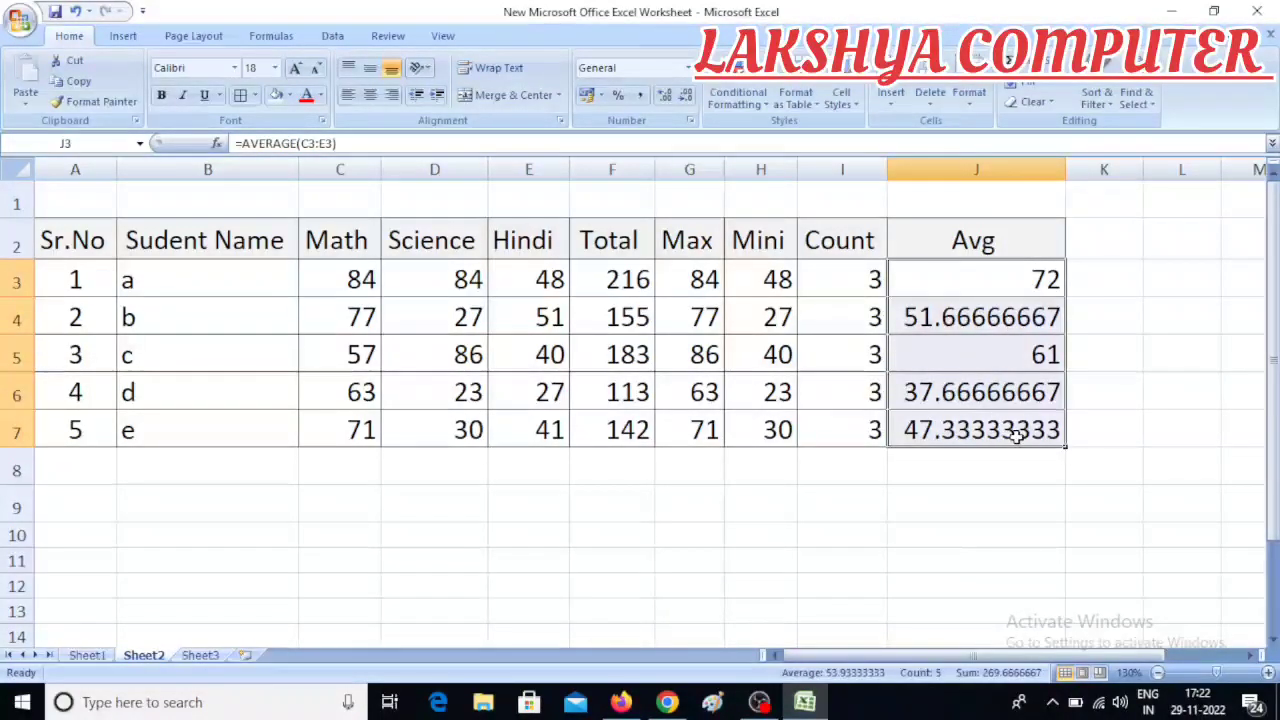
click(686, 97)
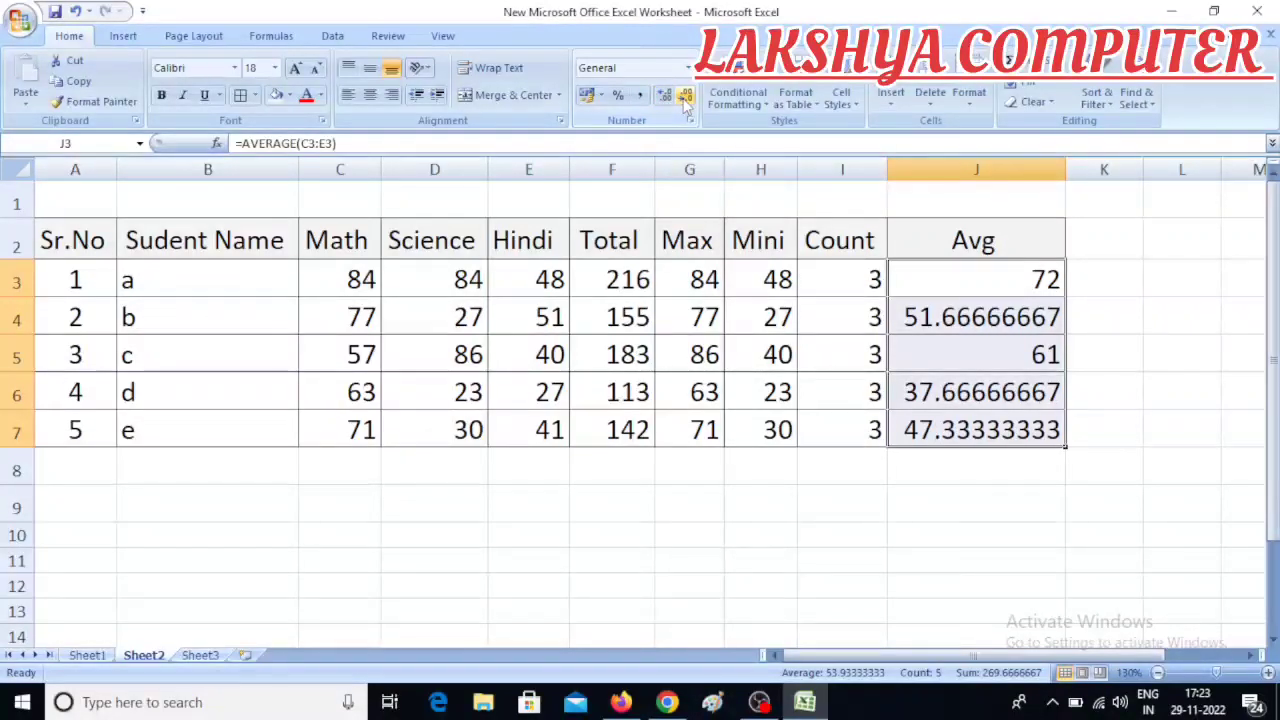
drag(975, 280, 925, 435)
click(1090, 326)
drag(976, 279, 966, 430)
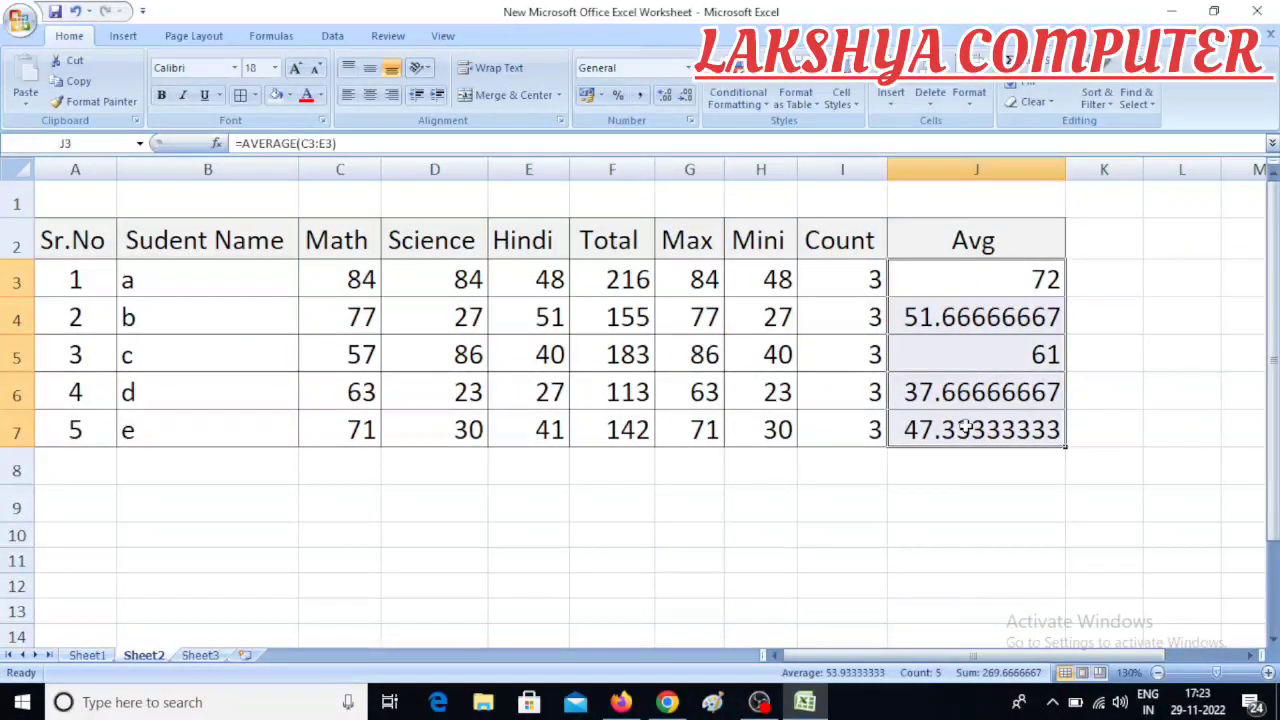
click(664, 95)
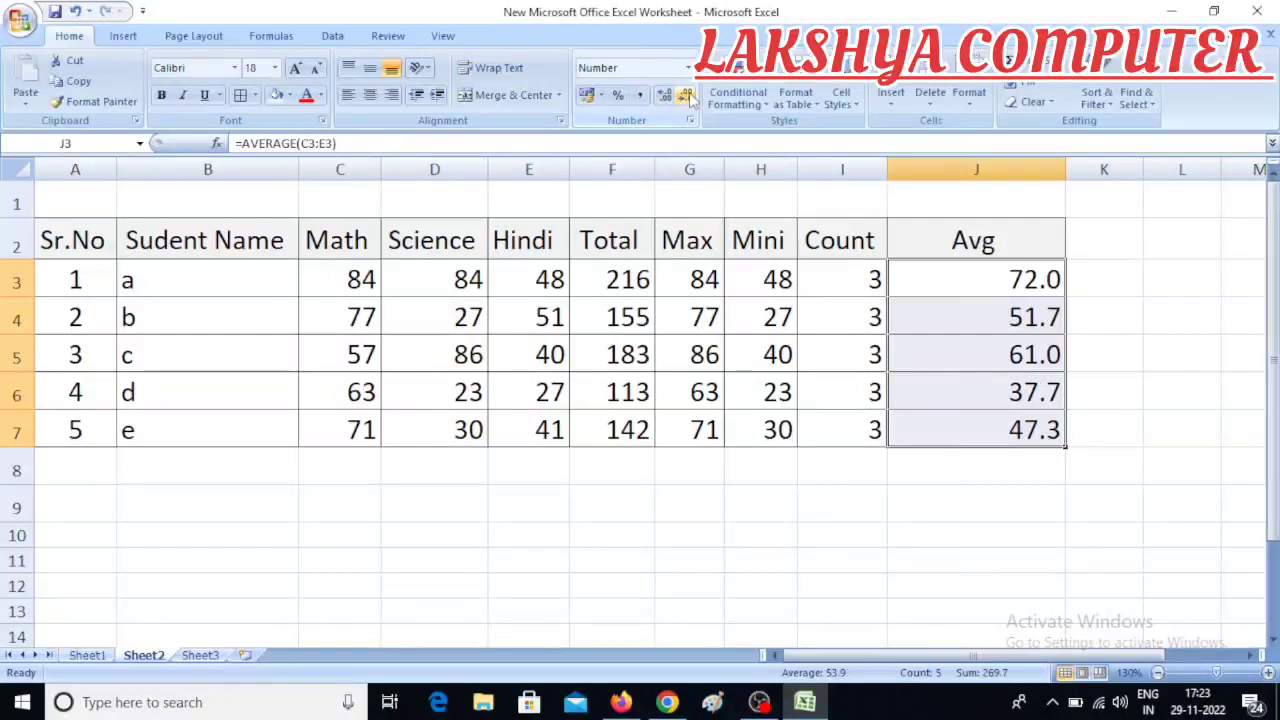
click(686, 95)
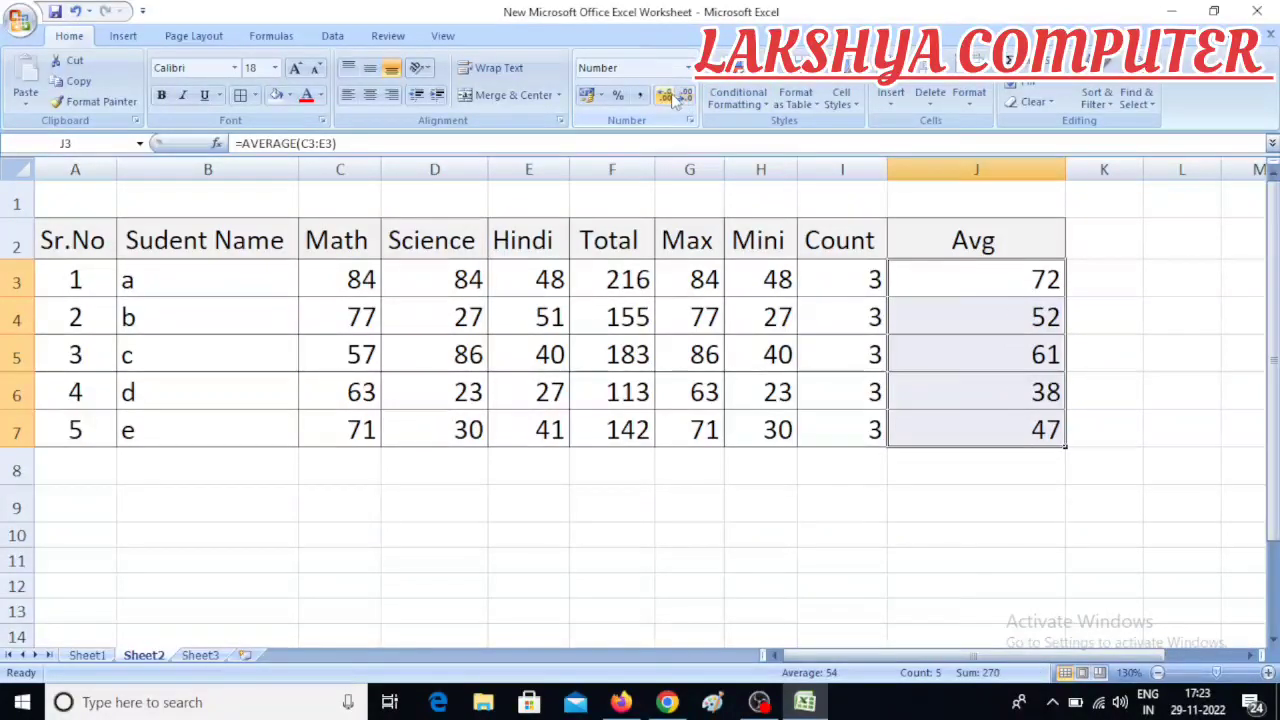
click(666, 95)
click(664, 95)
click(1150, 289)
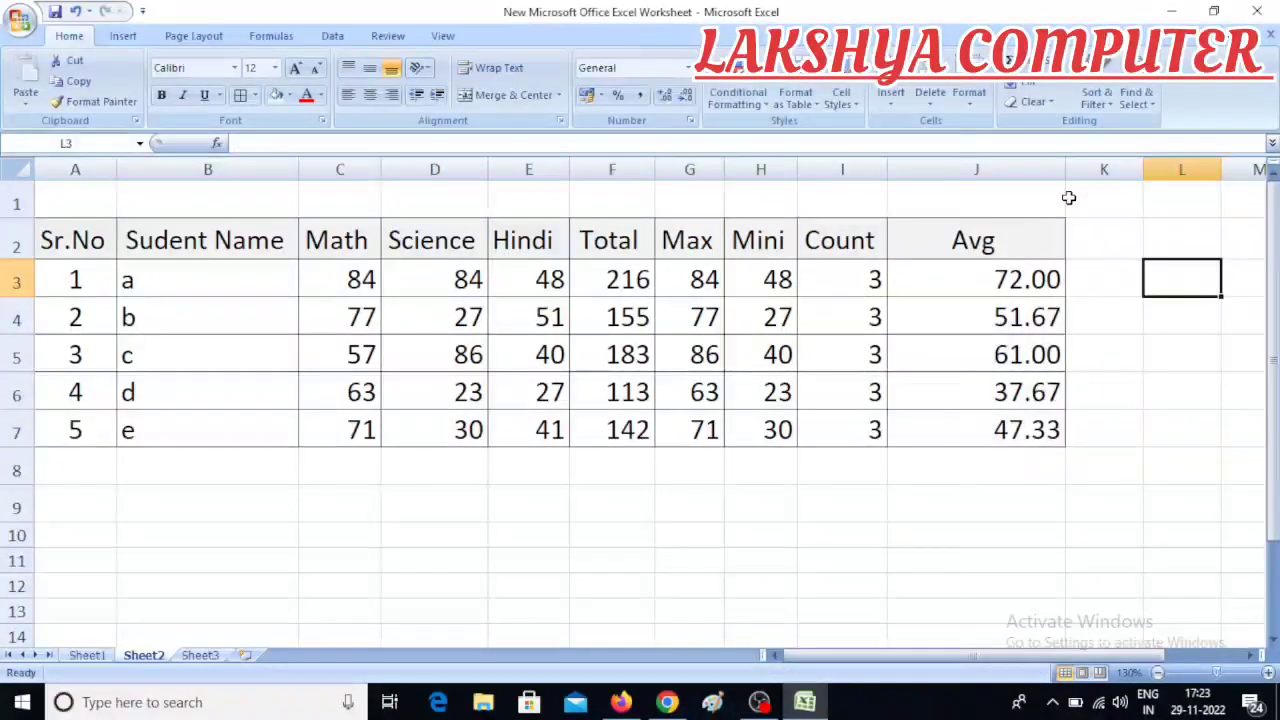
Step: Autofit the Avg column to the shortened values and widen it slightly
double_click(1066, 166)
click(1071, 455)
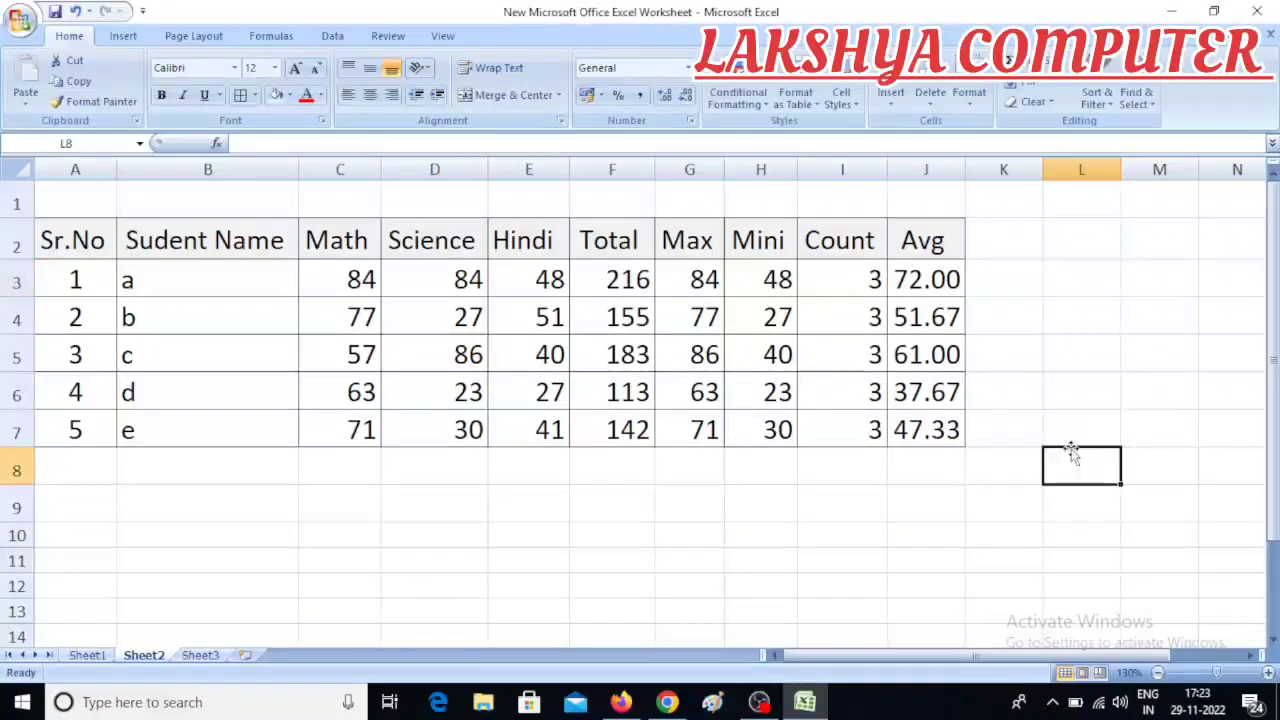
drag(967, 170, 975, 170)
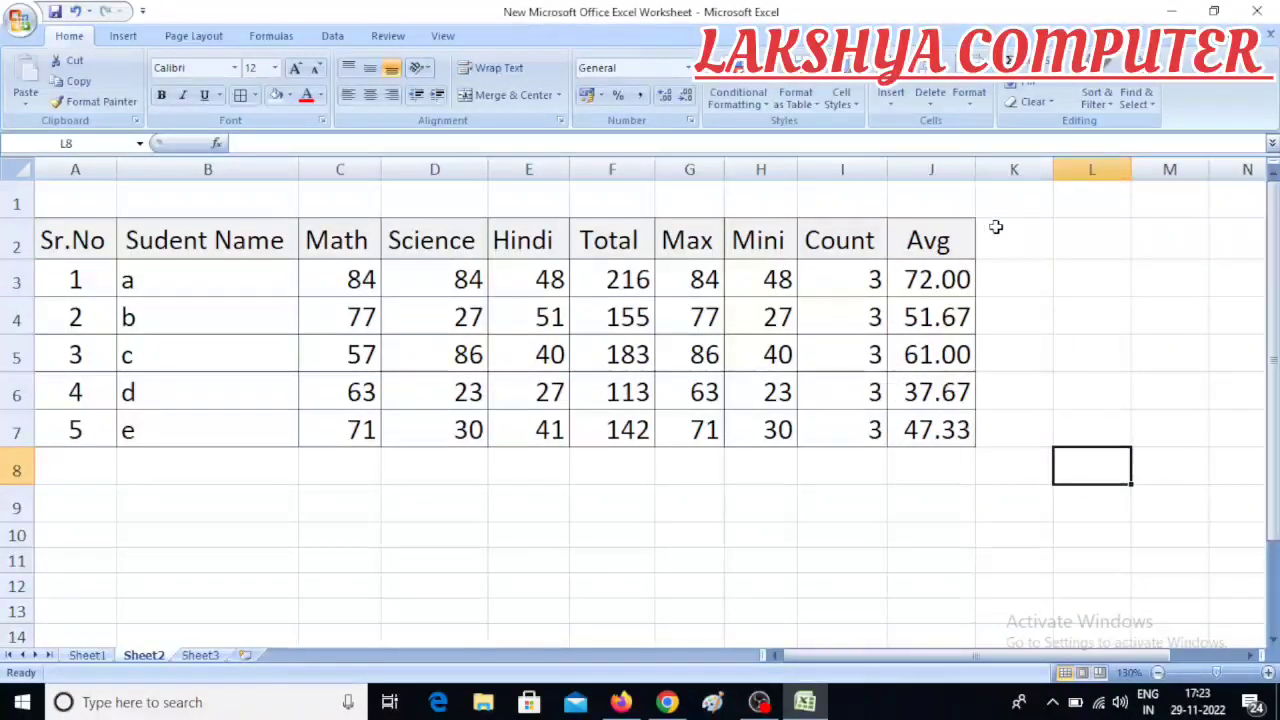
click(1066, 314)
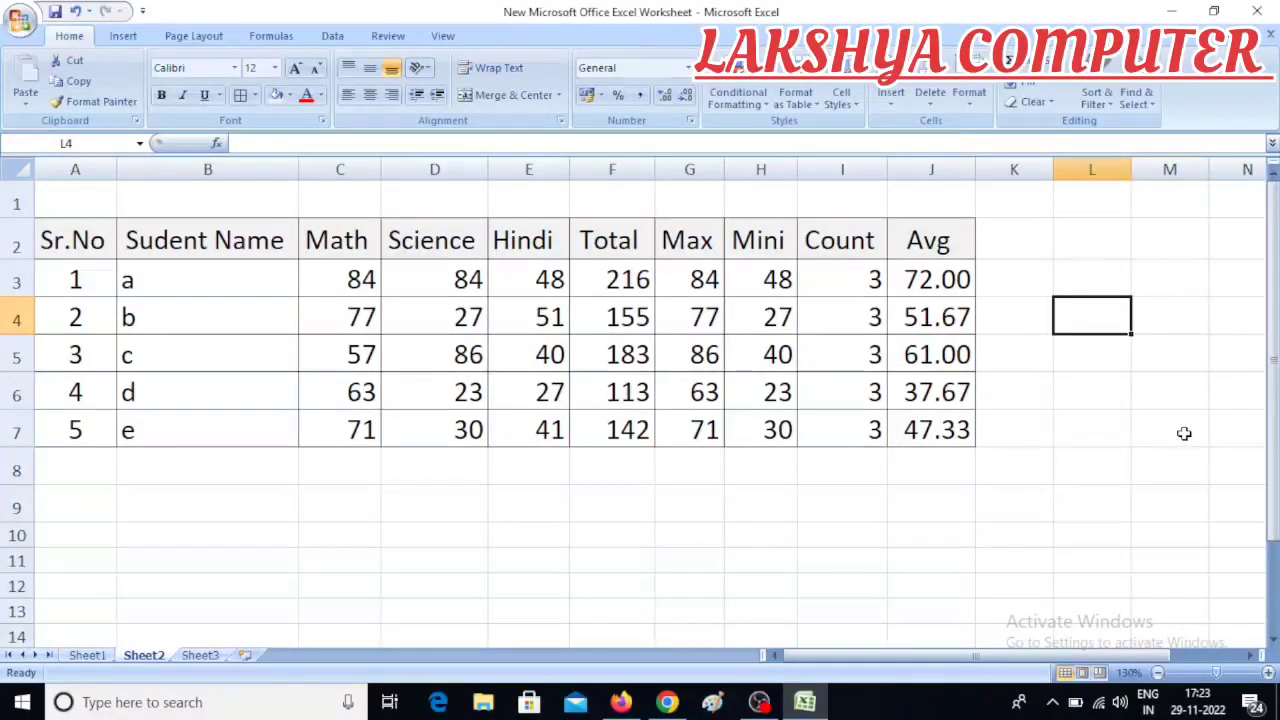